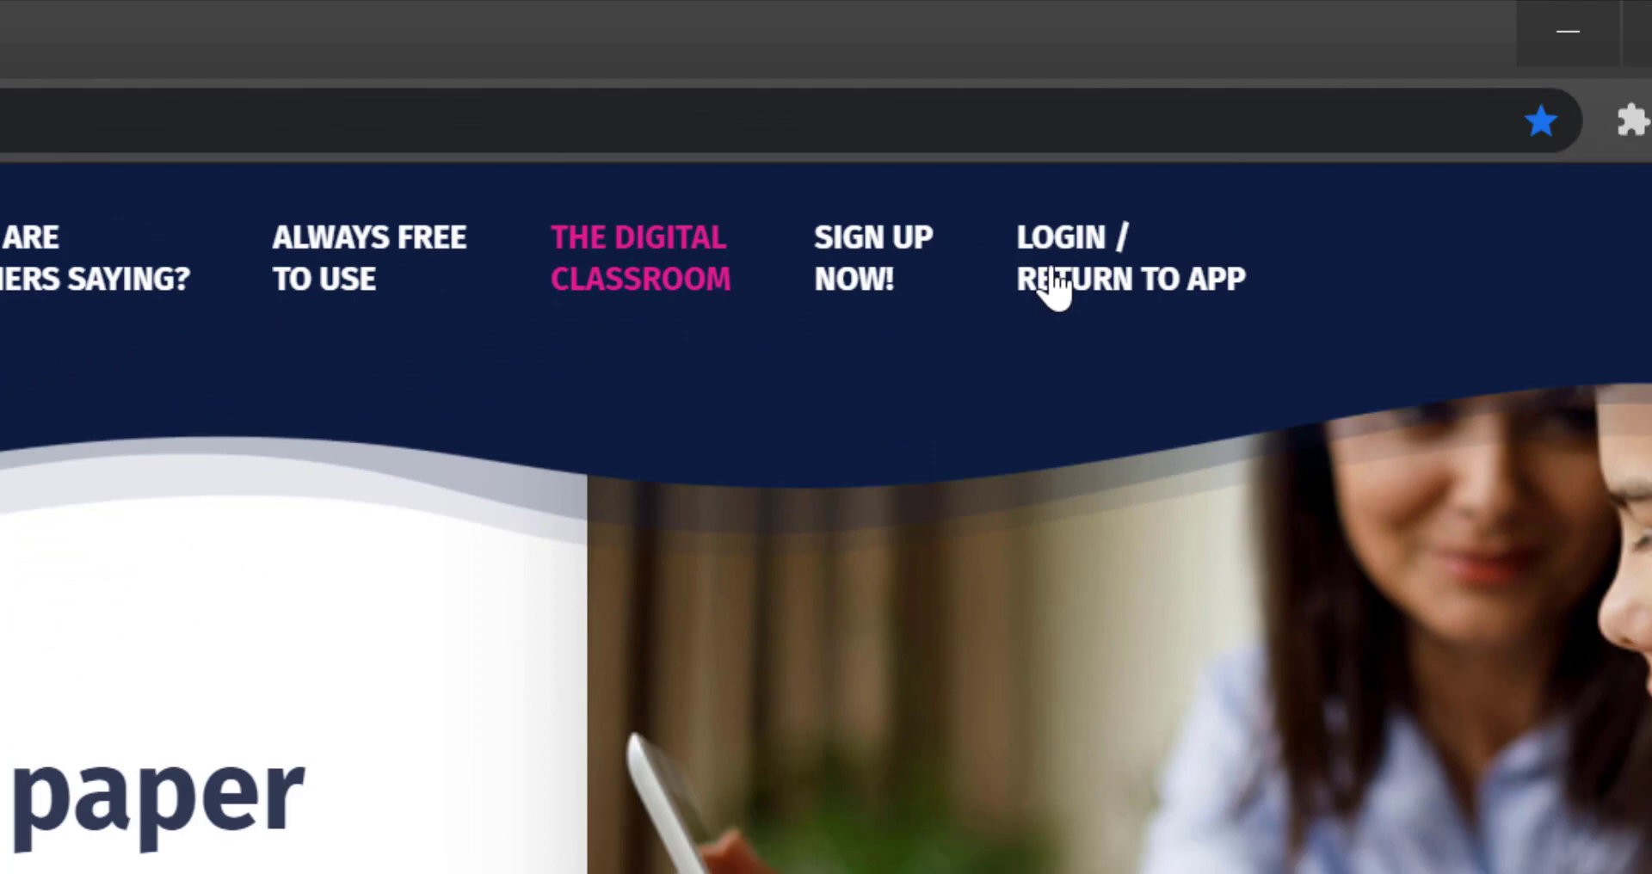
Step: Open the login page to return to the TeacherMade app
click(886, 414)
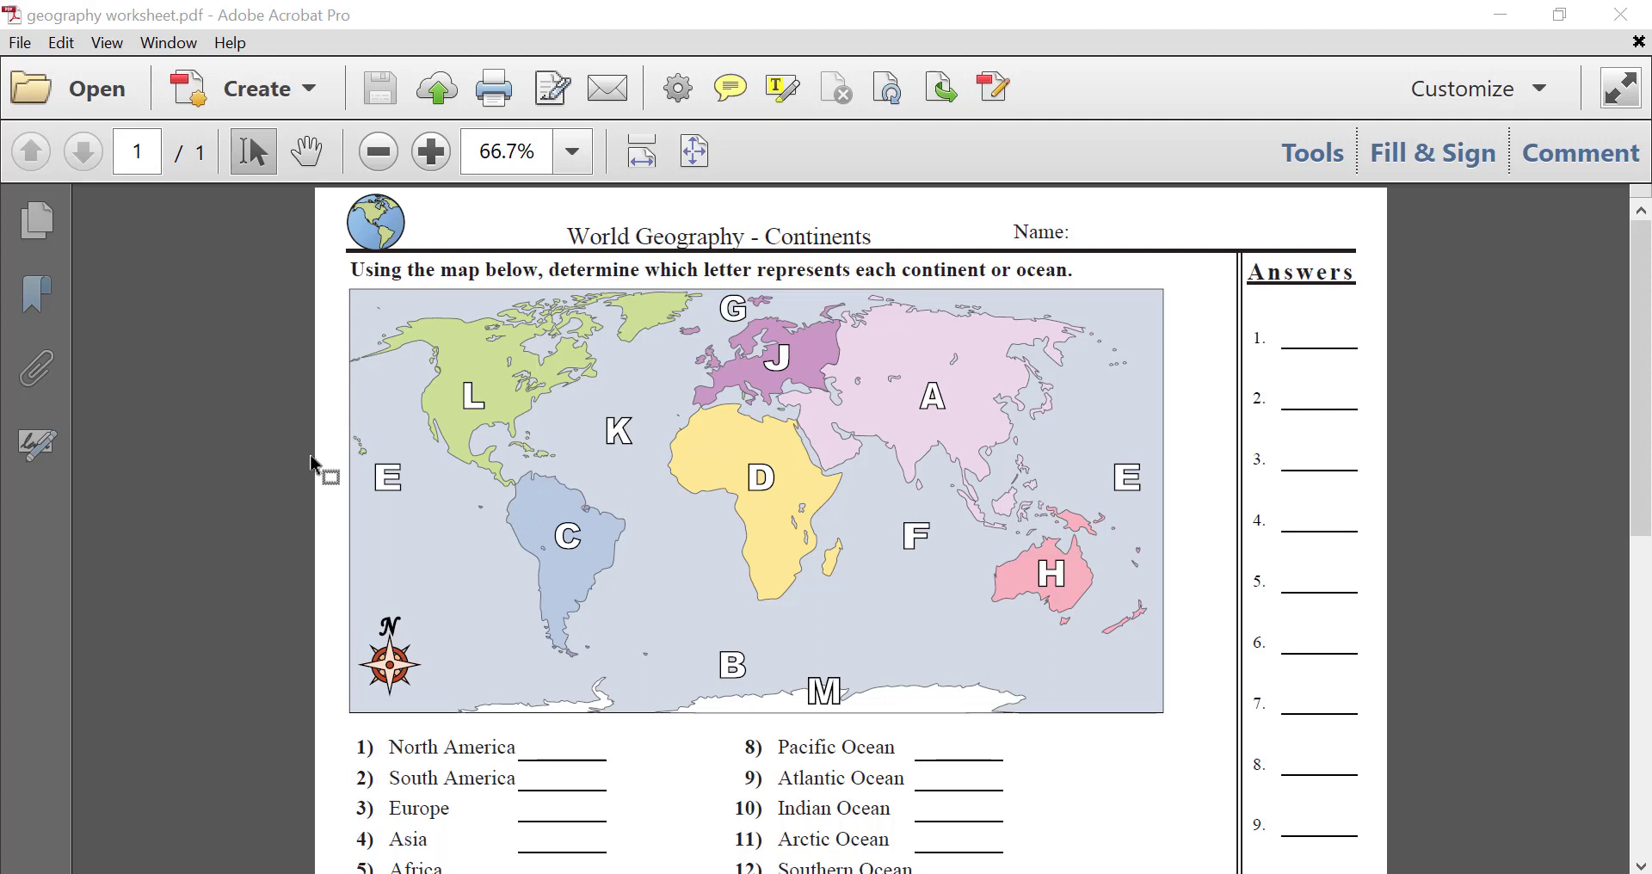
Step: Look through the map and questions of the geography worksheet PDF in Adobe Acrobat Pro
drag(1641, 276, 1649, 521)
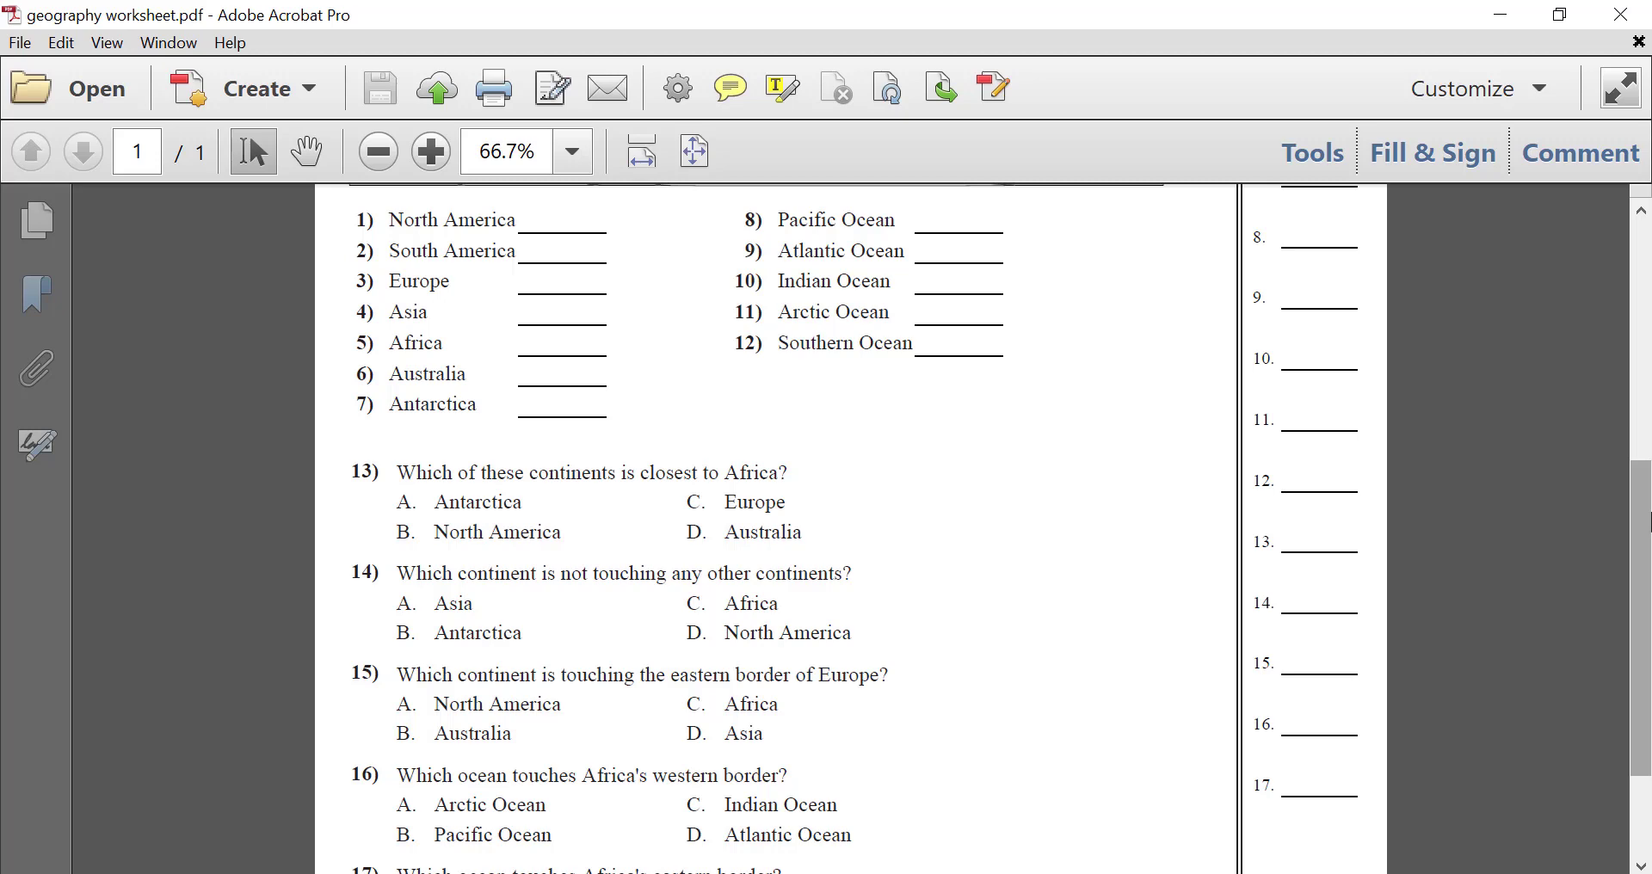
scroll(1493, 413, up, 8)
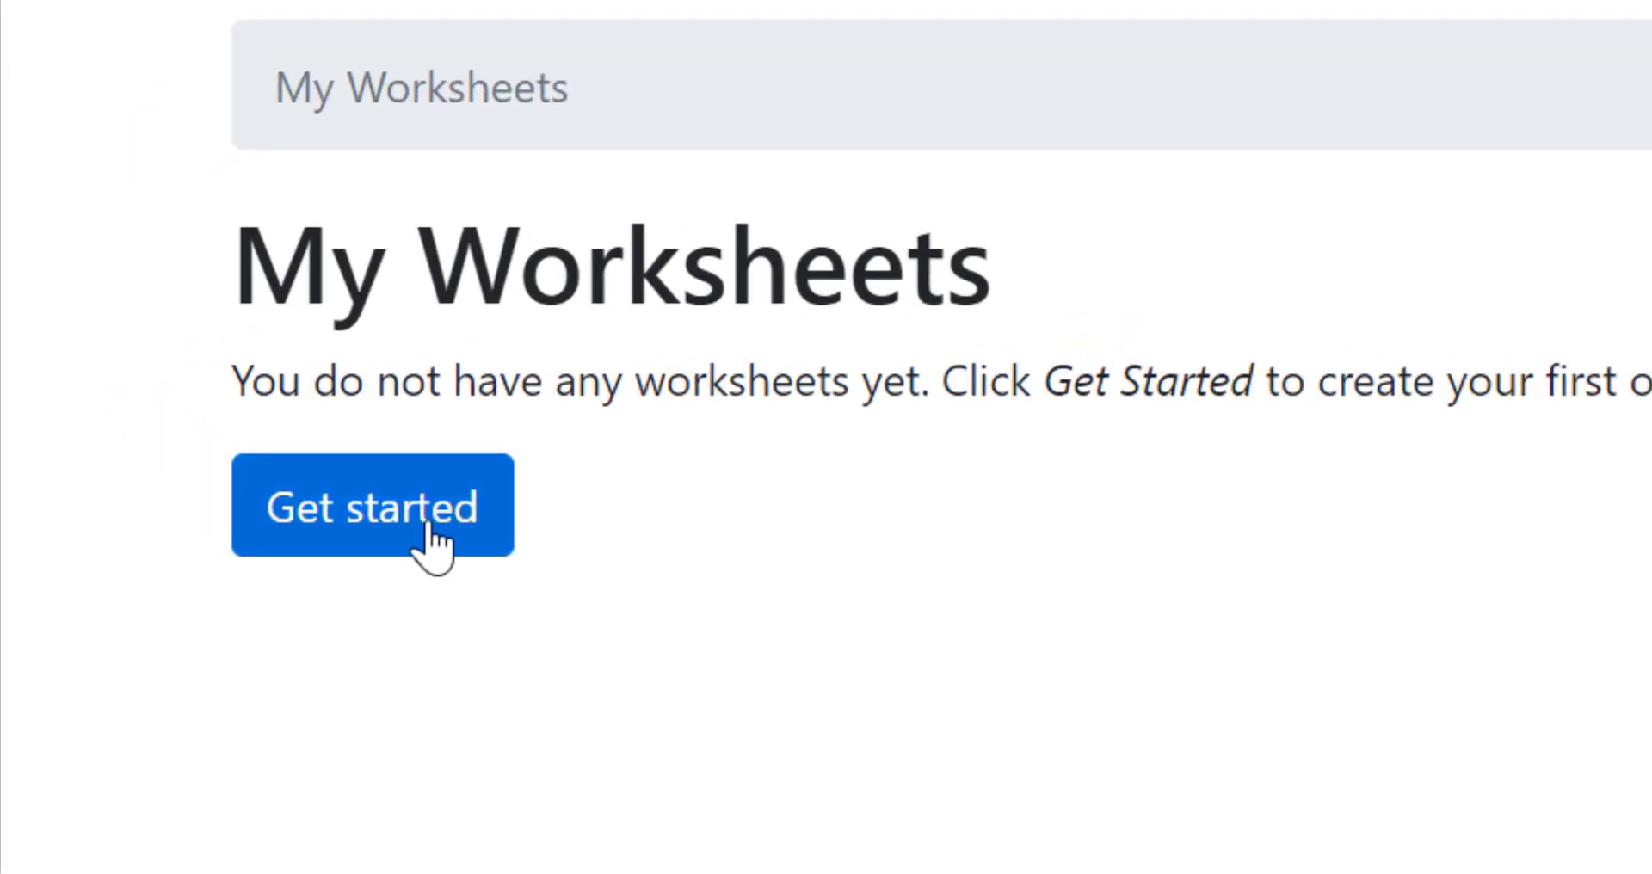
Step: Start a new worksheet and title it Geography Worksheet
click(435, 517)
click(175, 299)
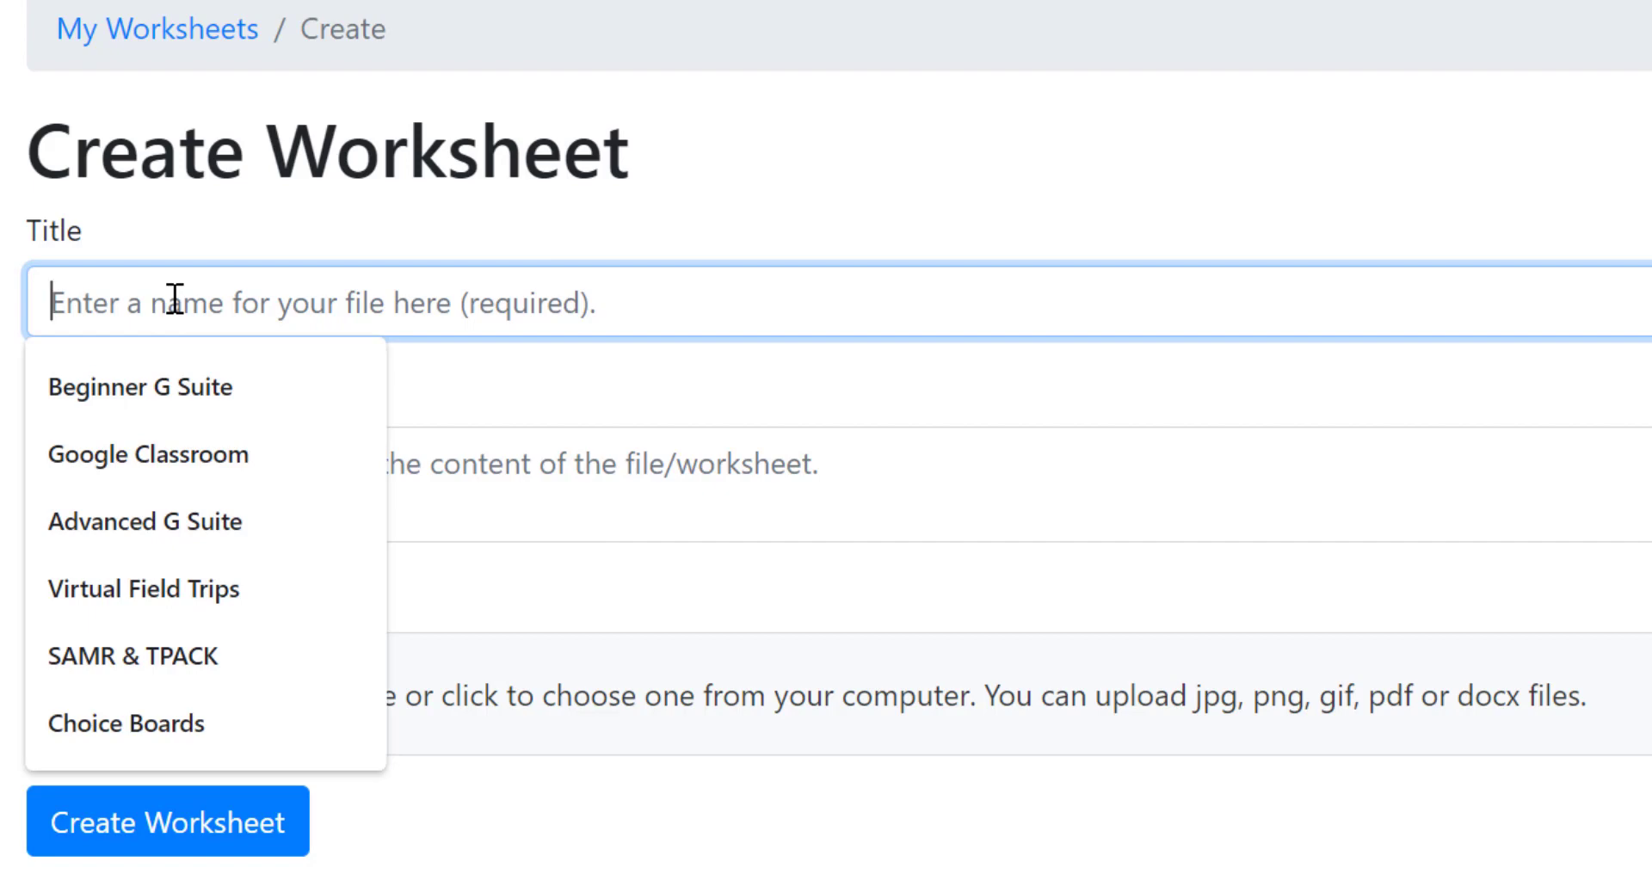
text(Geography Worksheet)
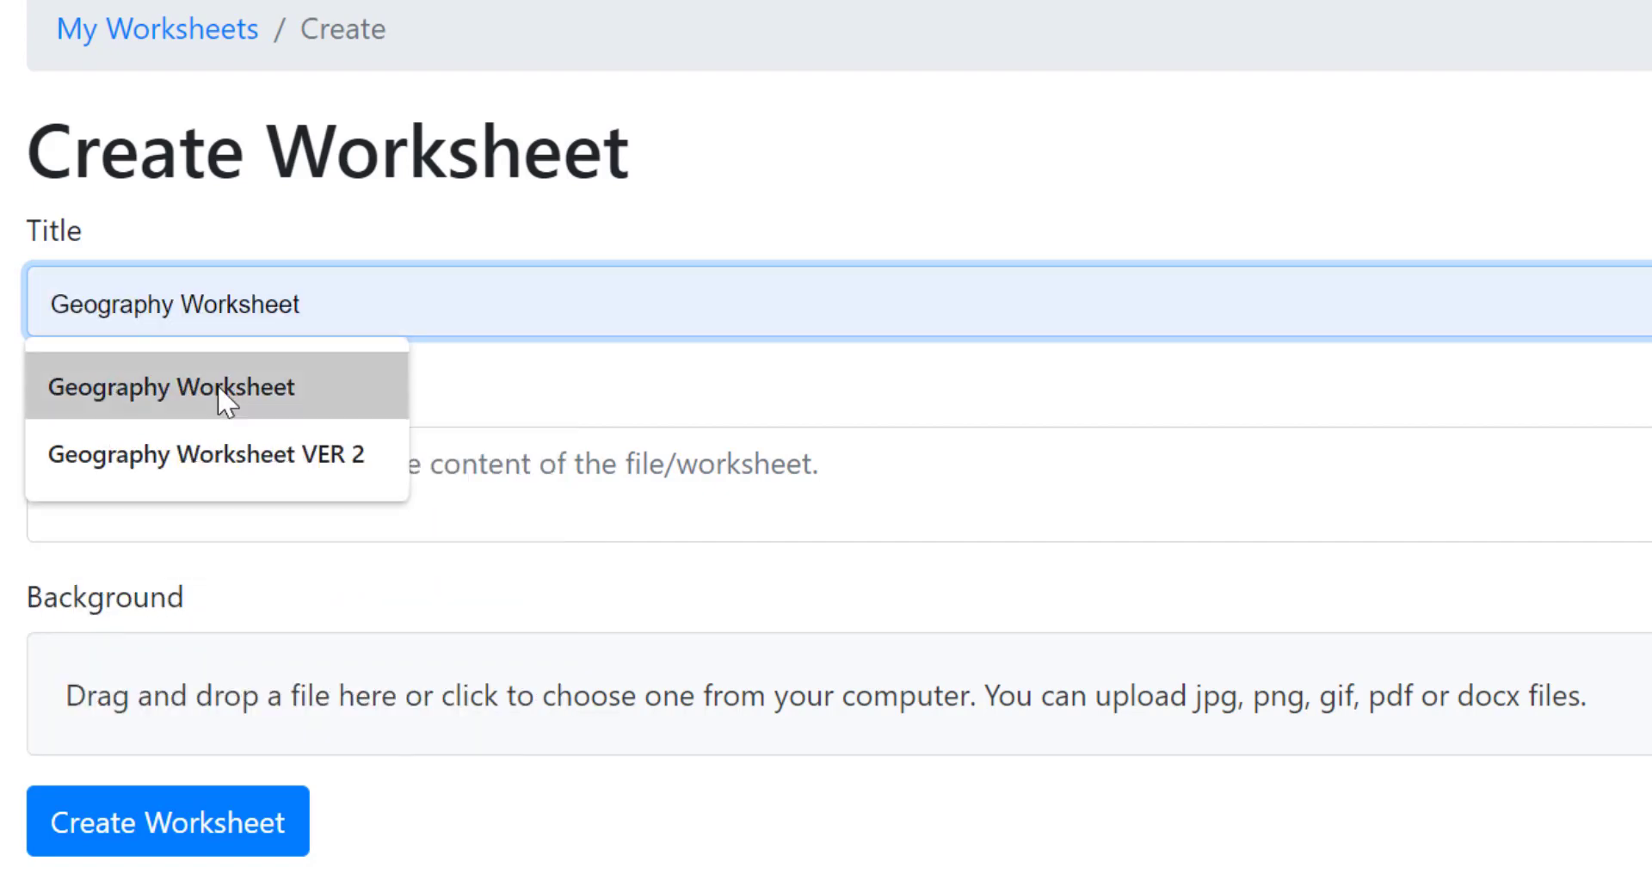
click(216, 387)
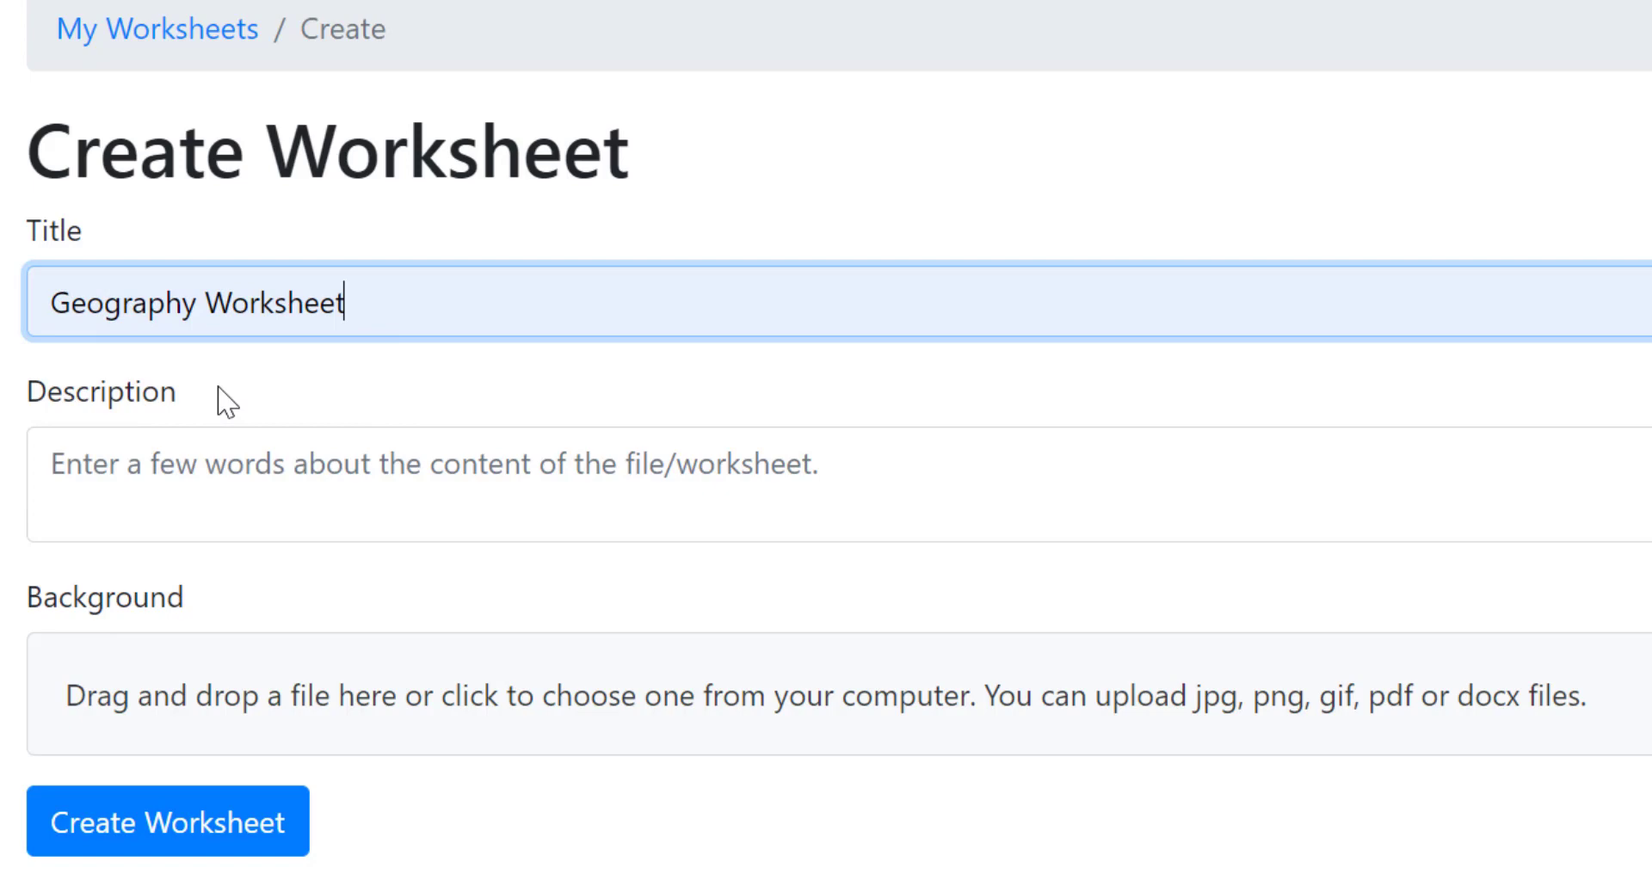
click(219, 481)
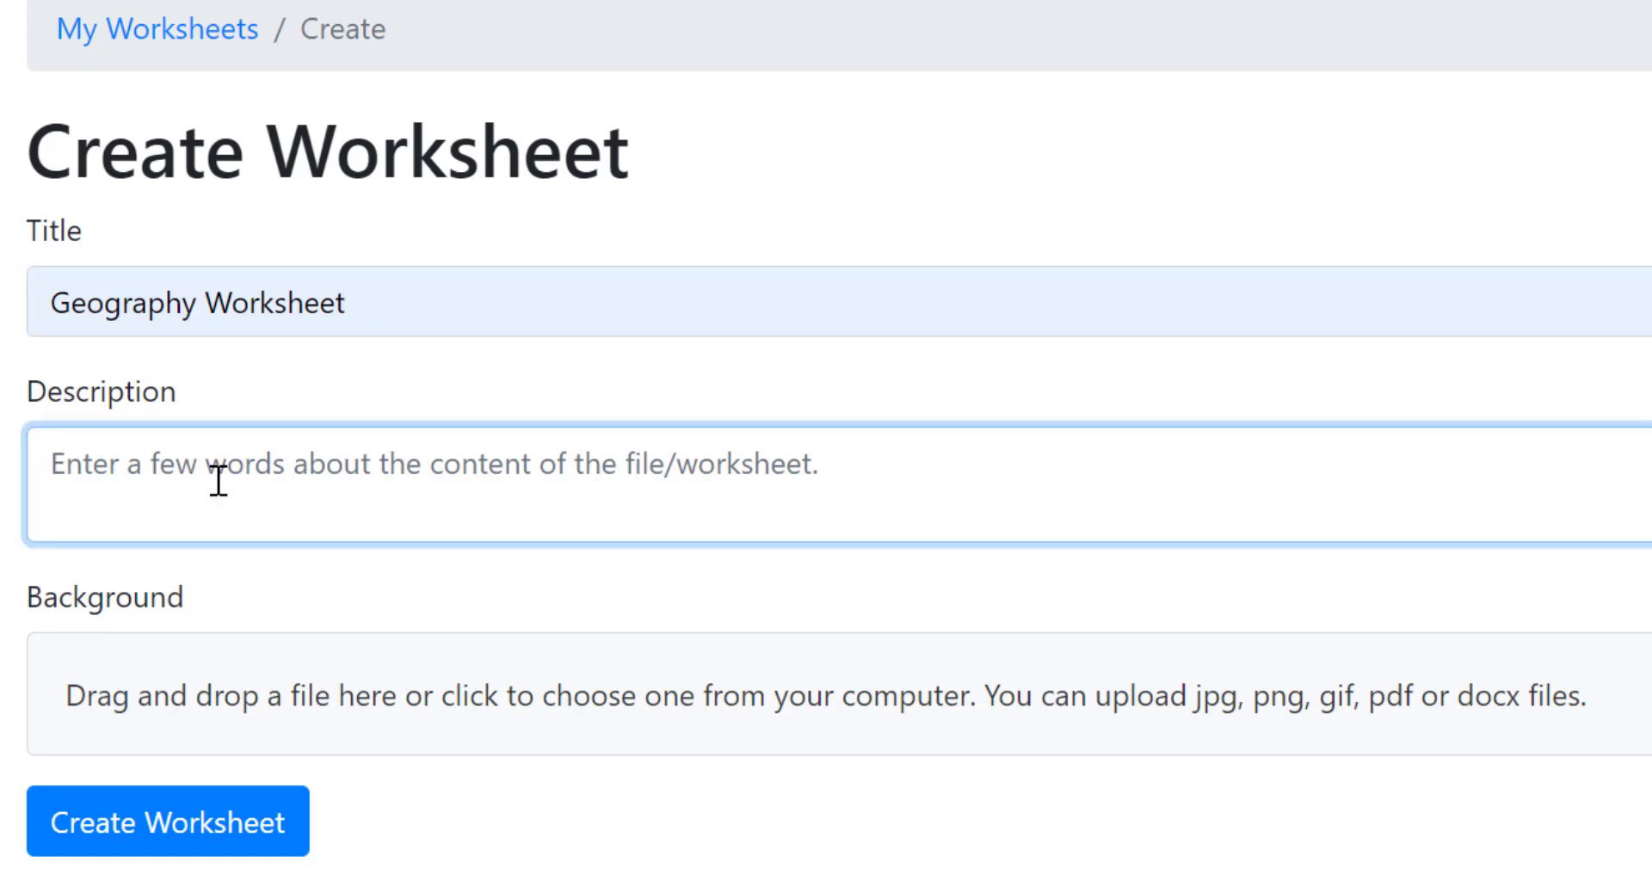
Step: Choose the geography worksheet PDF from Downloads as the worksheet's background
click(172, 704)
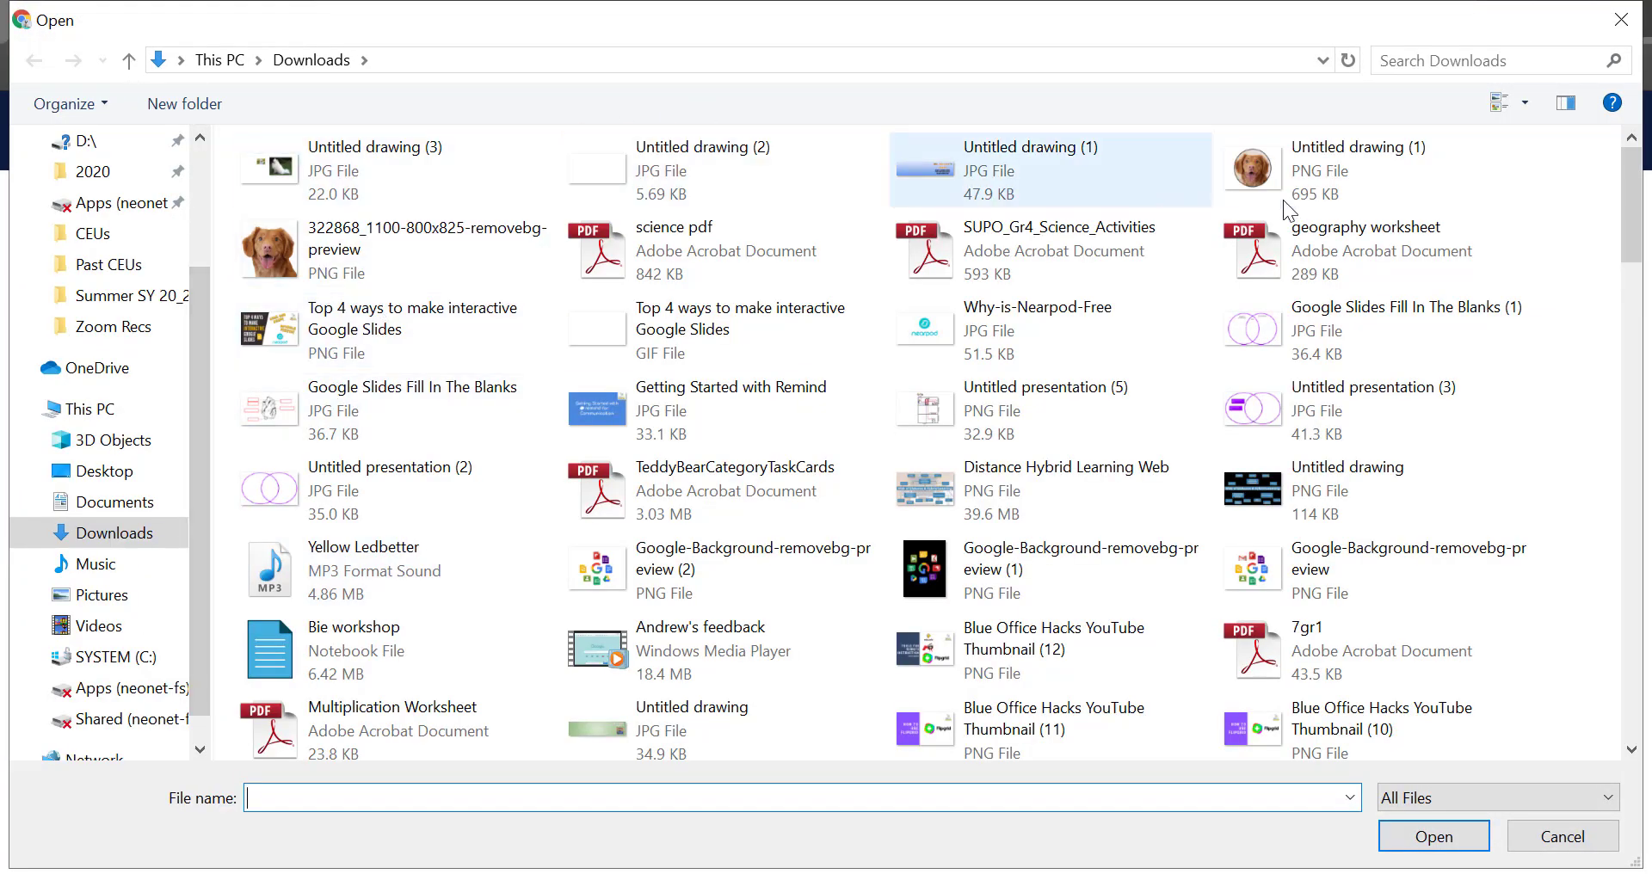
click(1400, 262)
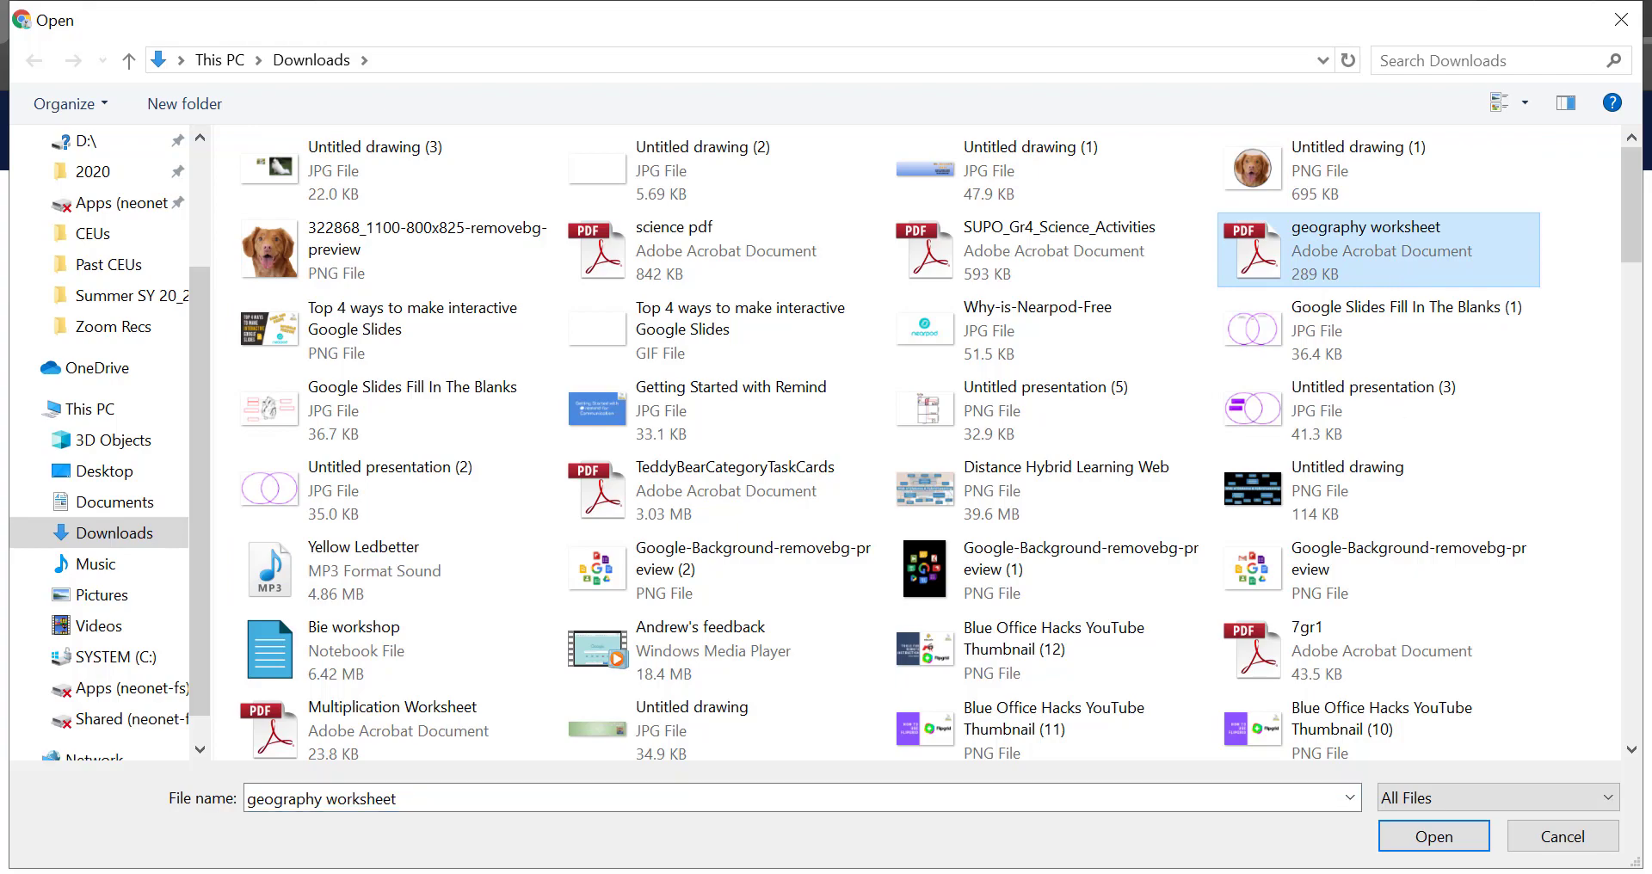
click(1434, 837)
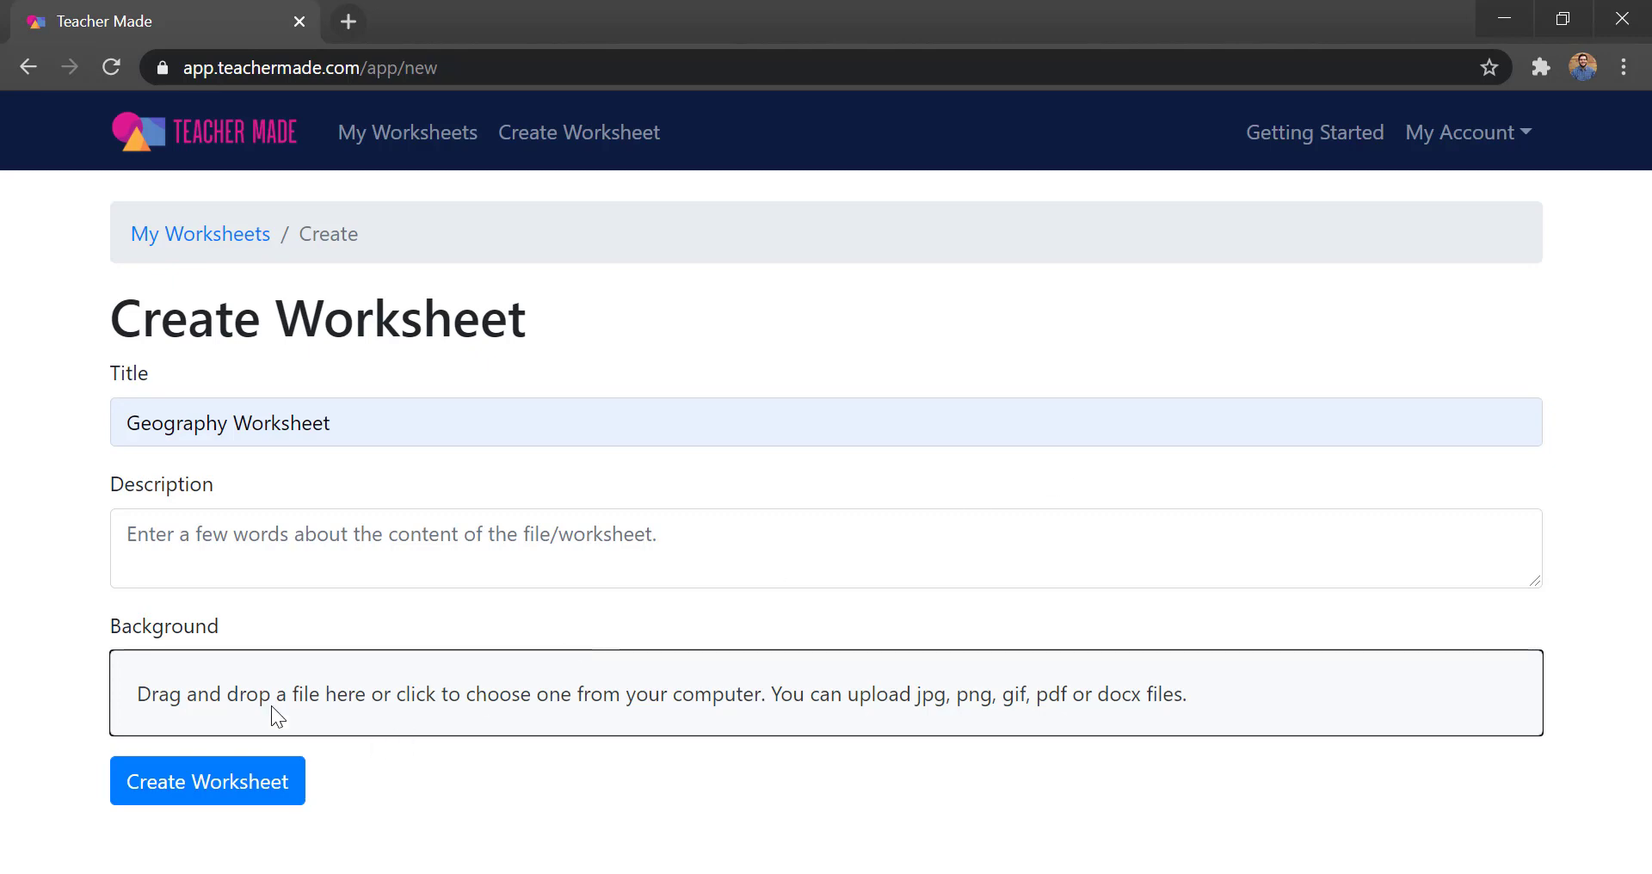
Step: Try the science pdf as the background and toggle the selection of its second page
click(683, 701)
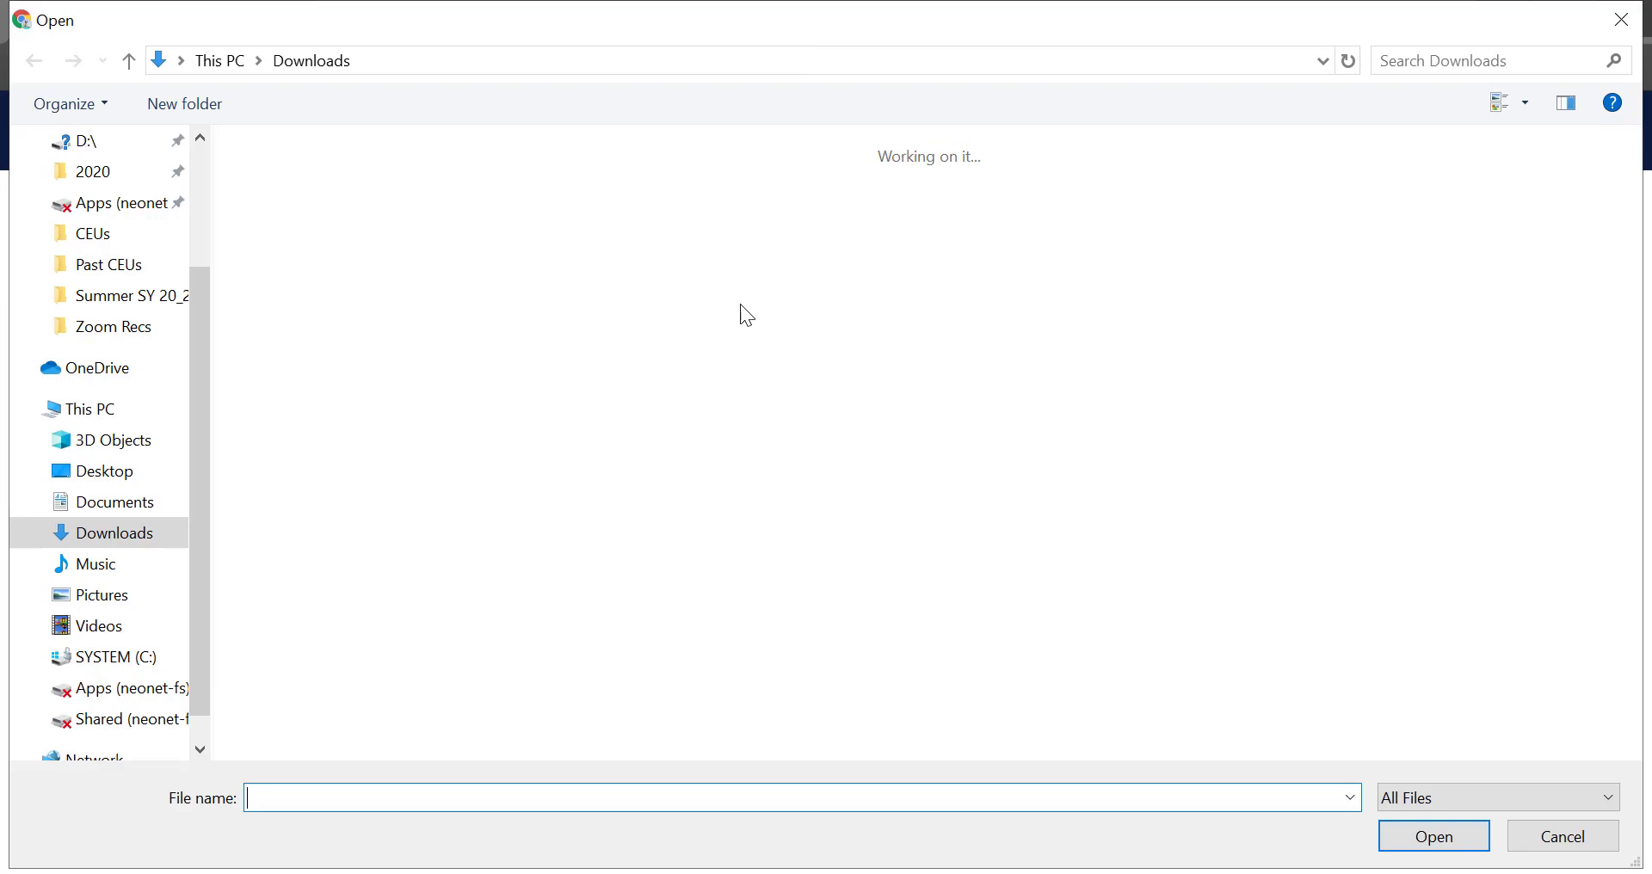
double_click(671, 251)
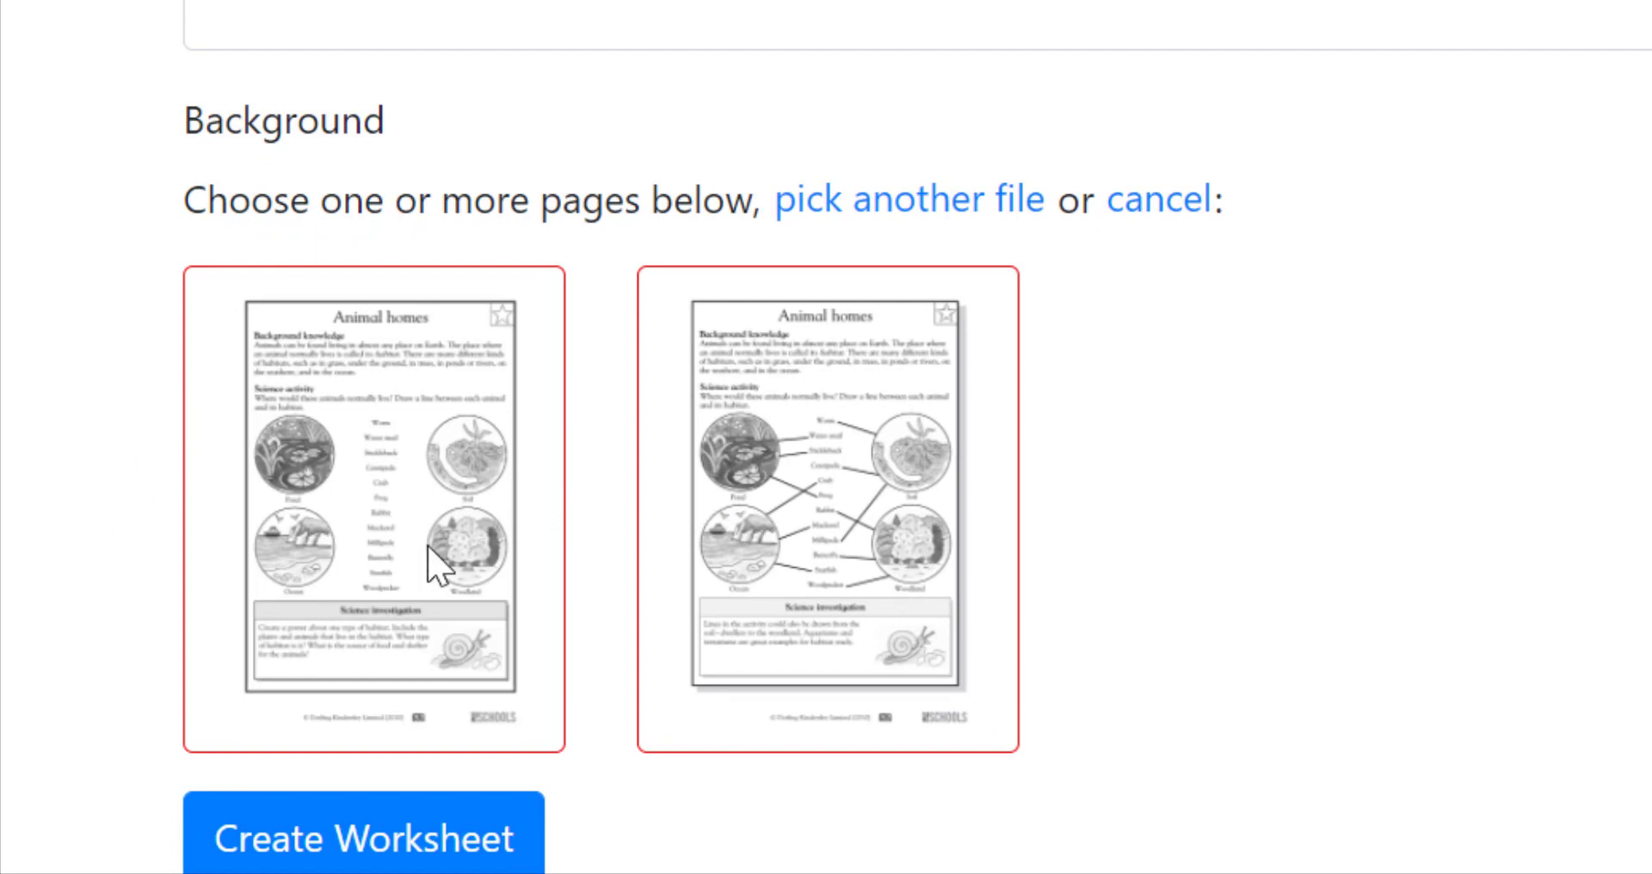
click(915, 518)
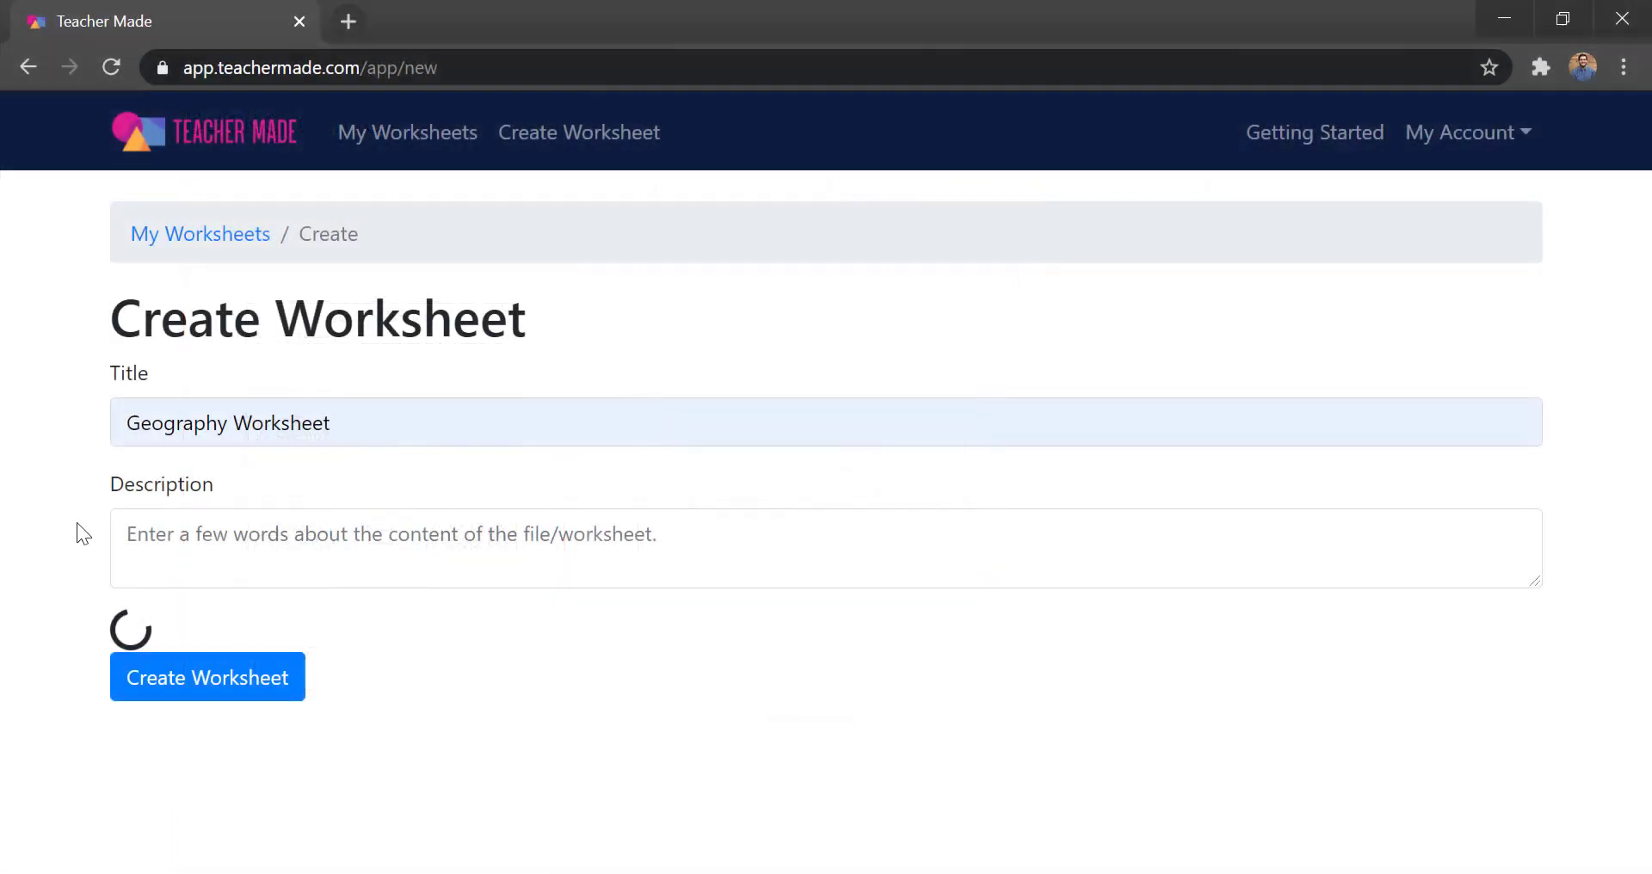
Step: Create the worksheet from the World Geography - Continents page
scroll(77, 524, down, 2)
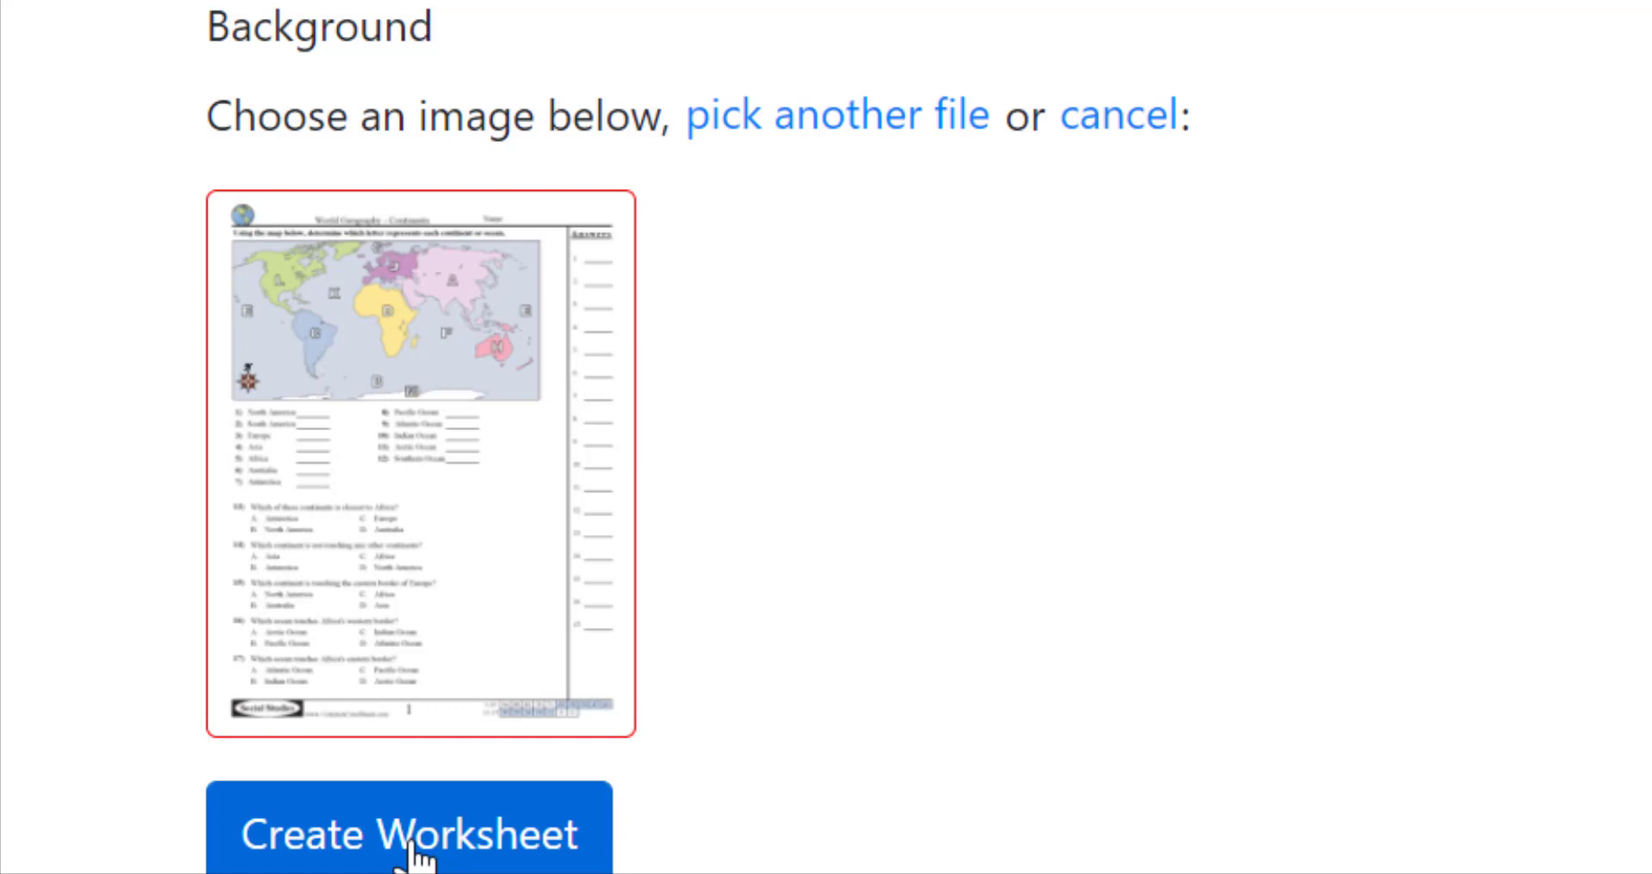
click(413, 854)
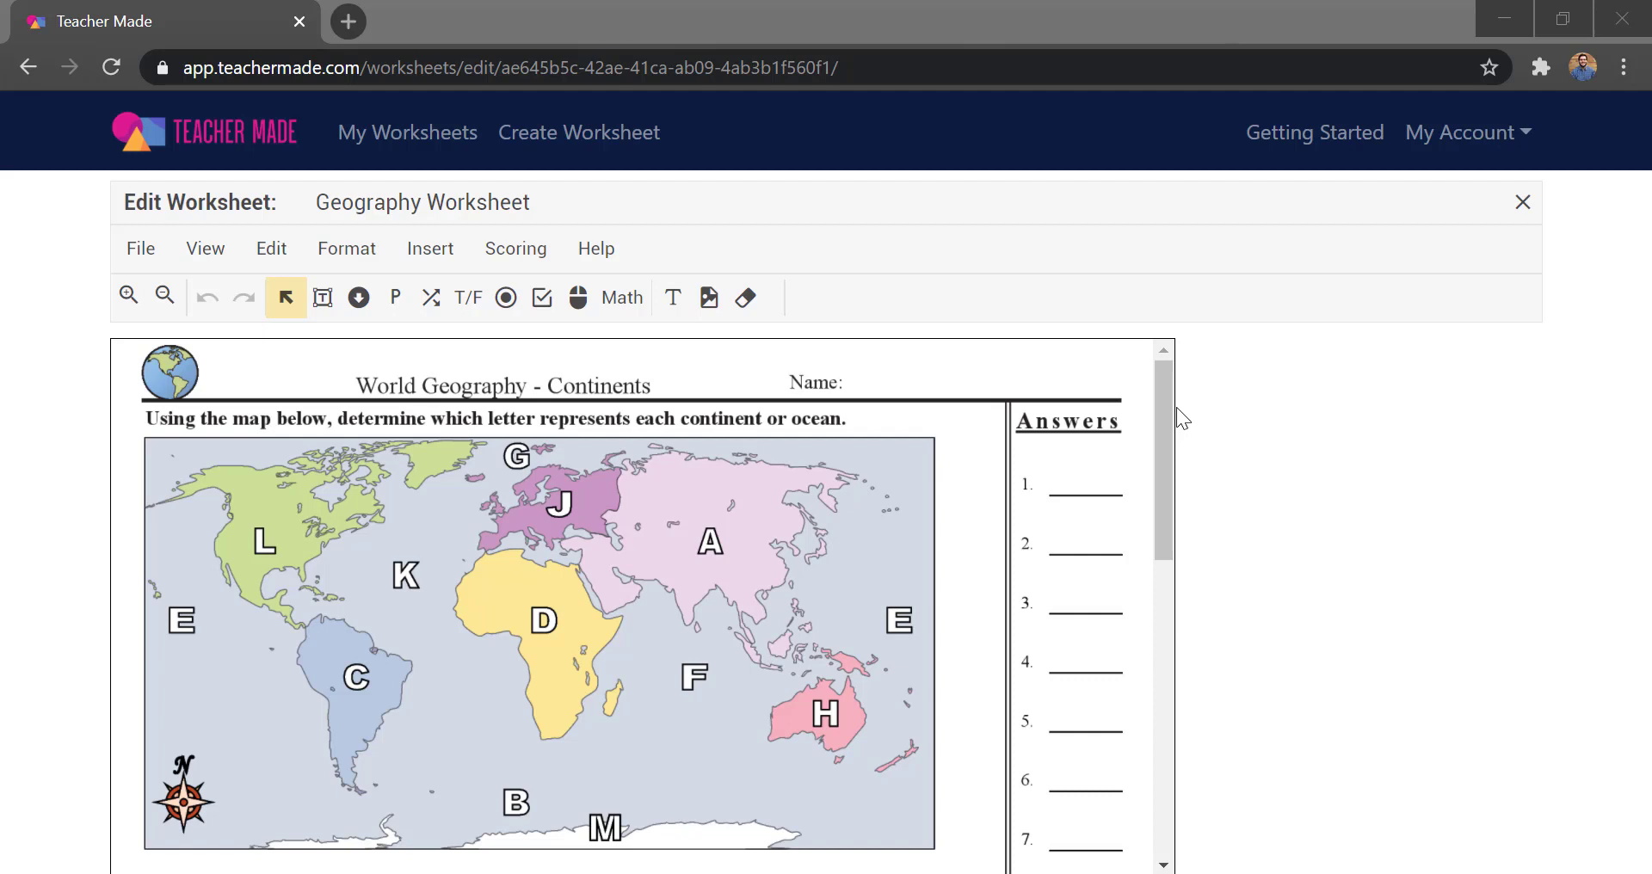
Step: Draw a short answer field over the blank beside 1) North America
drag(1169, 401, 1170, 520)
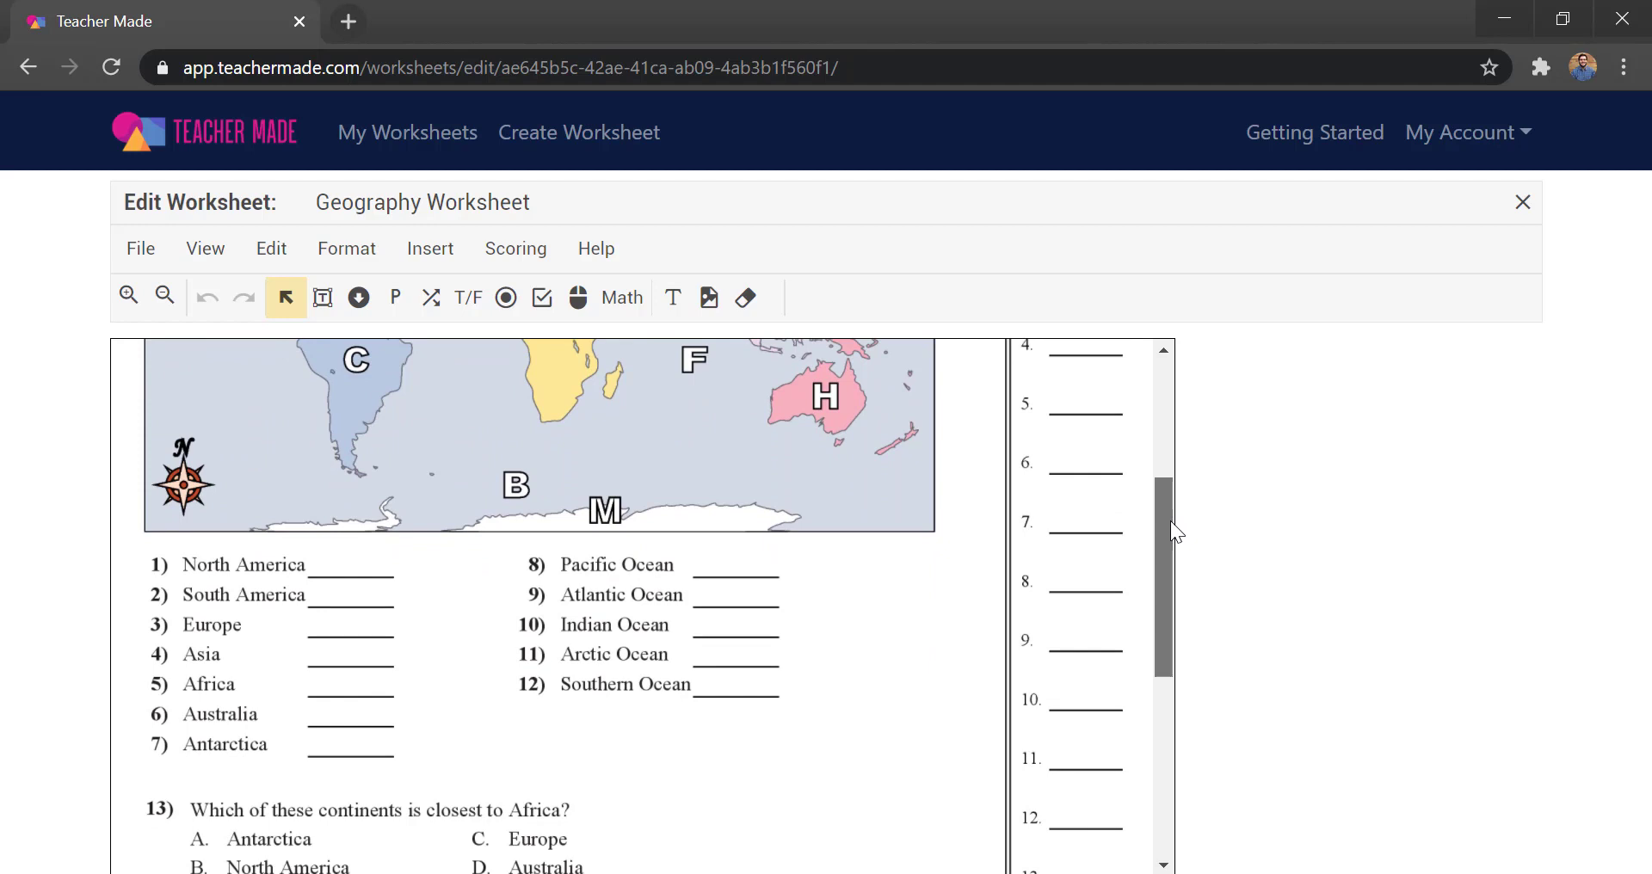
drag(1171, 520, 1167, 518)
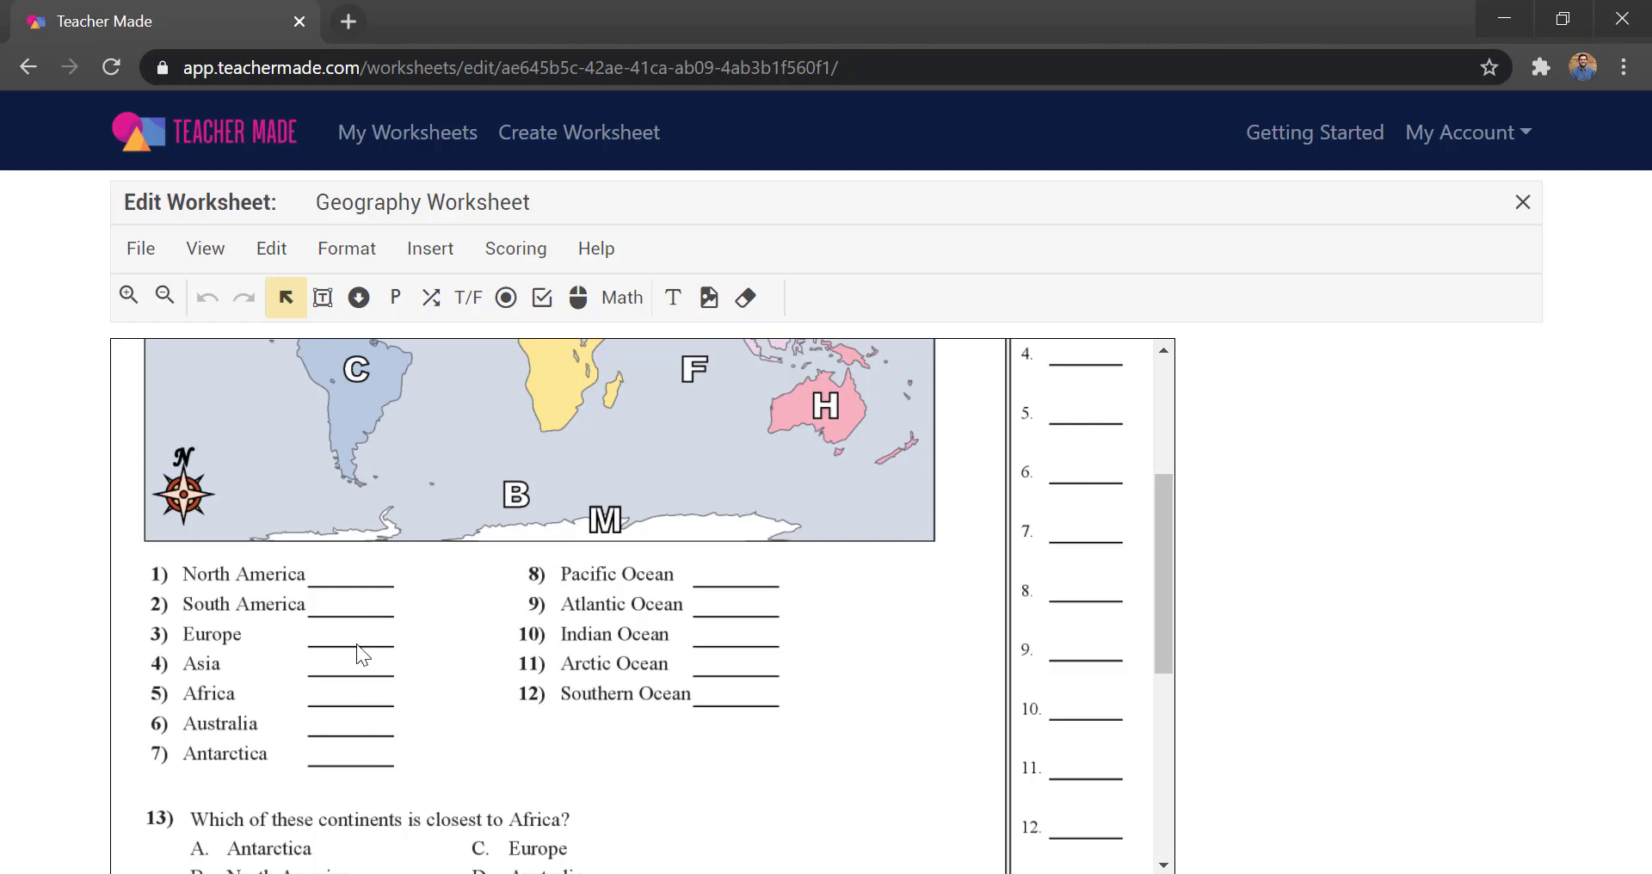
scroll(453, 689, up, 2)
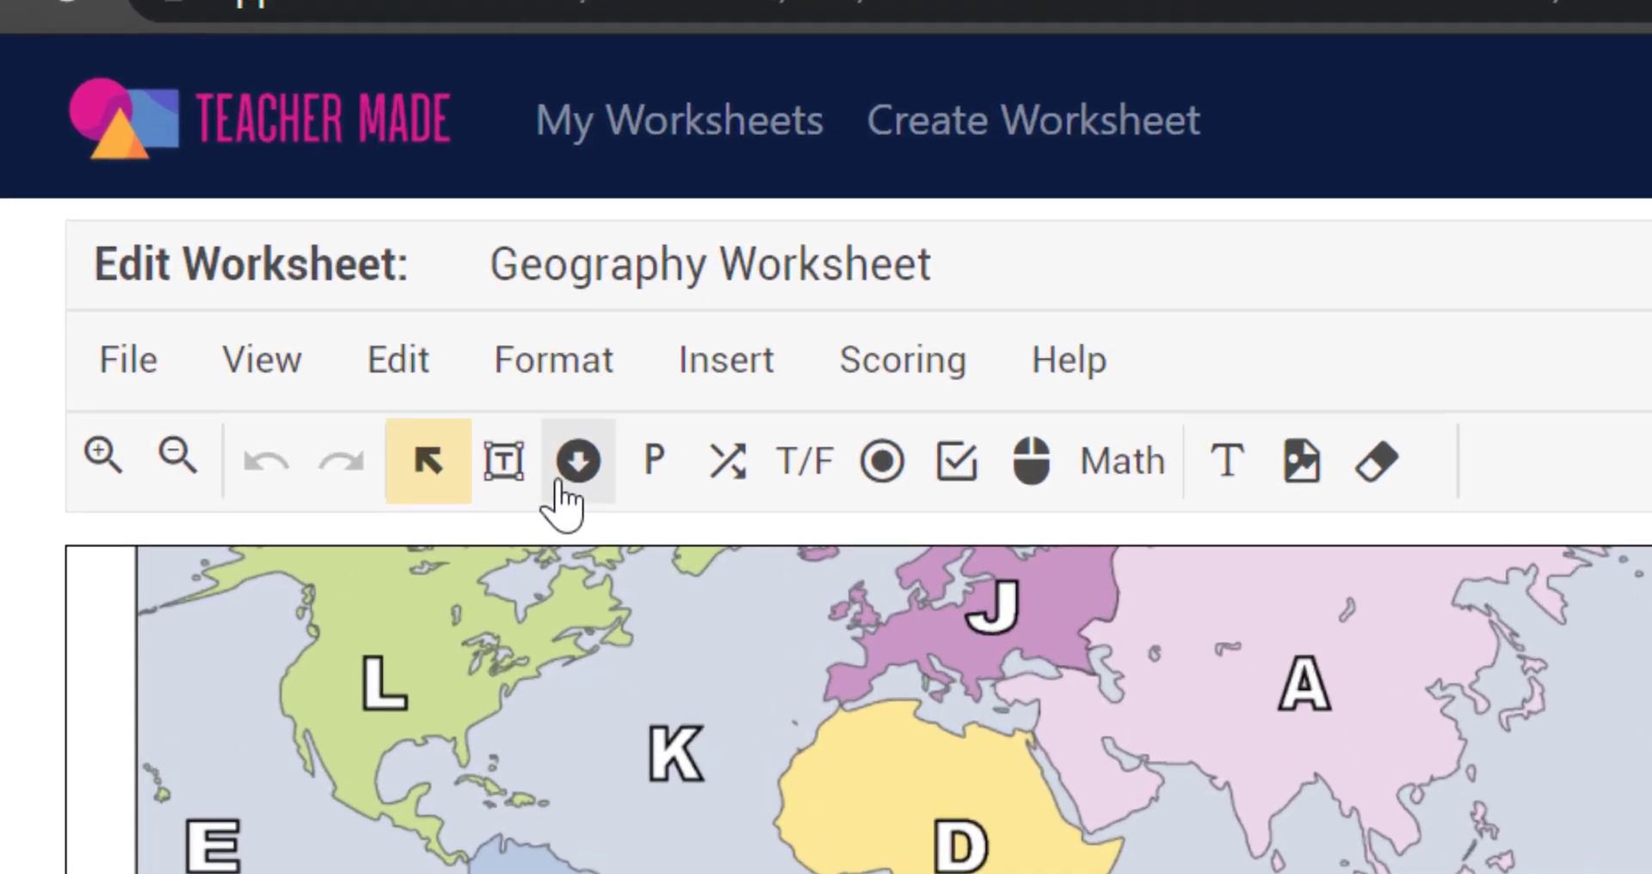
click(505, 469)
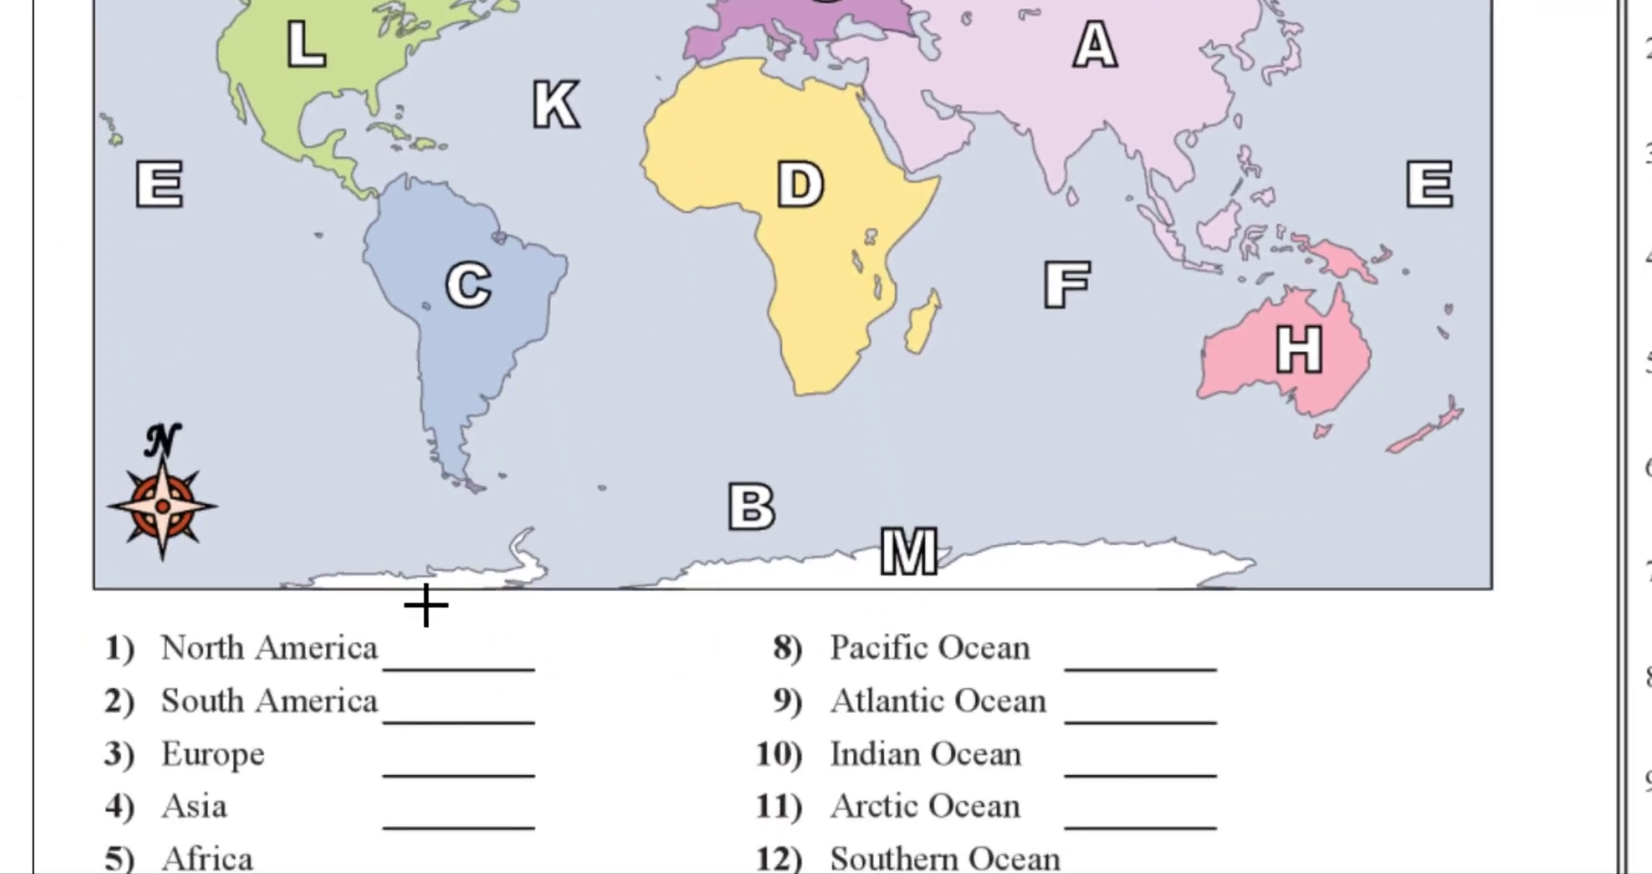
drag(405, 601, 518, 623)
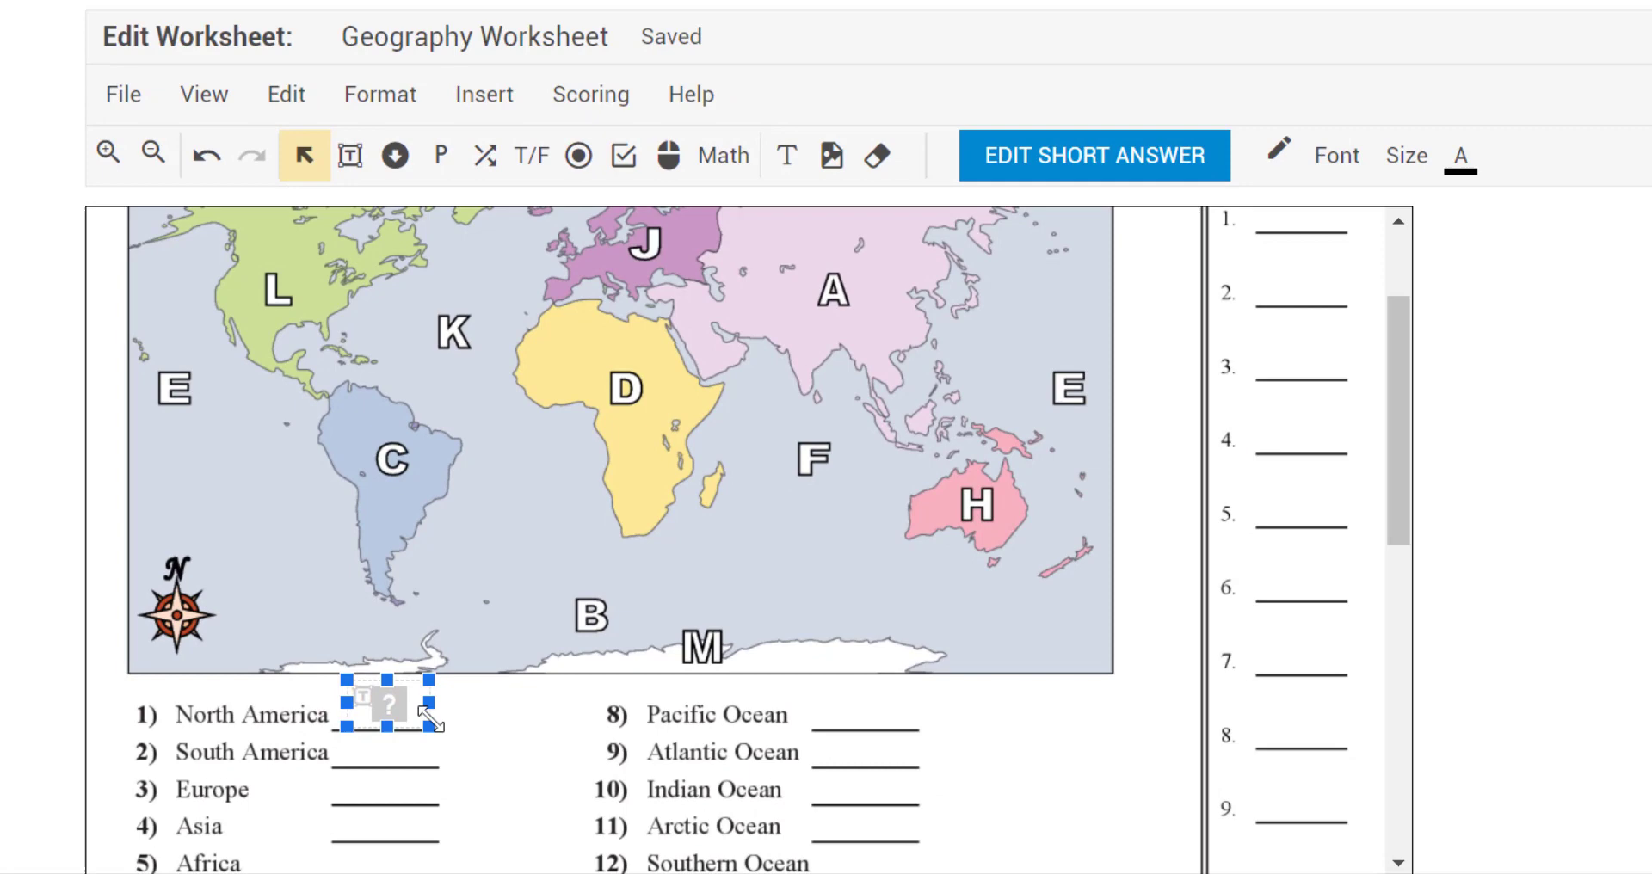
click(523, 727)
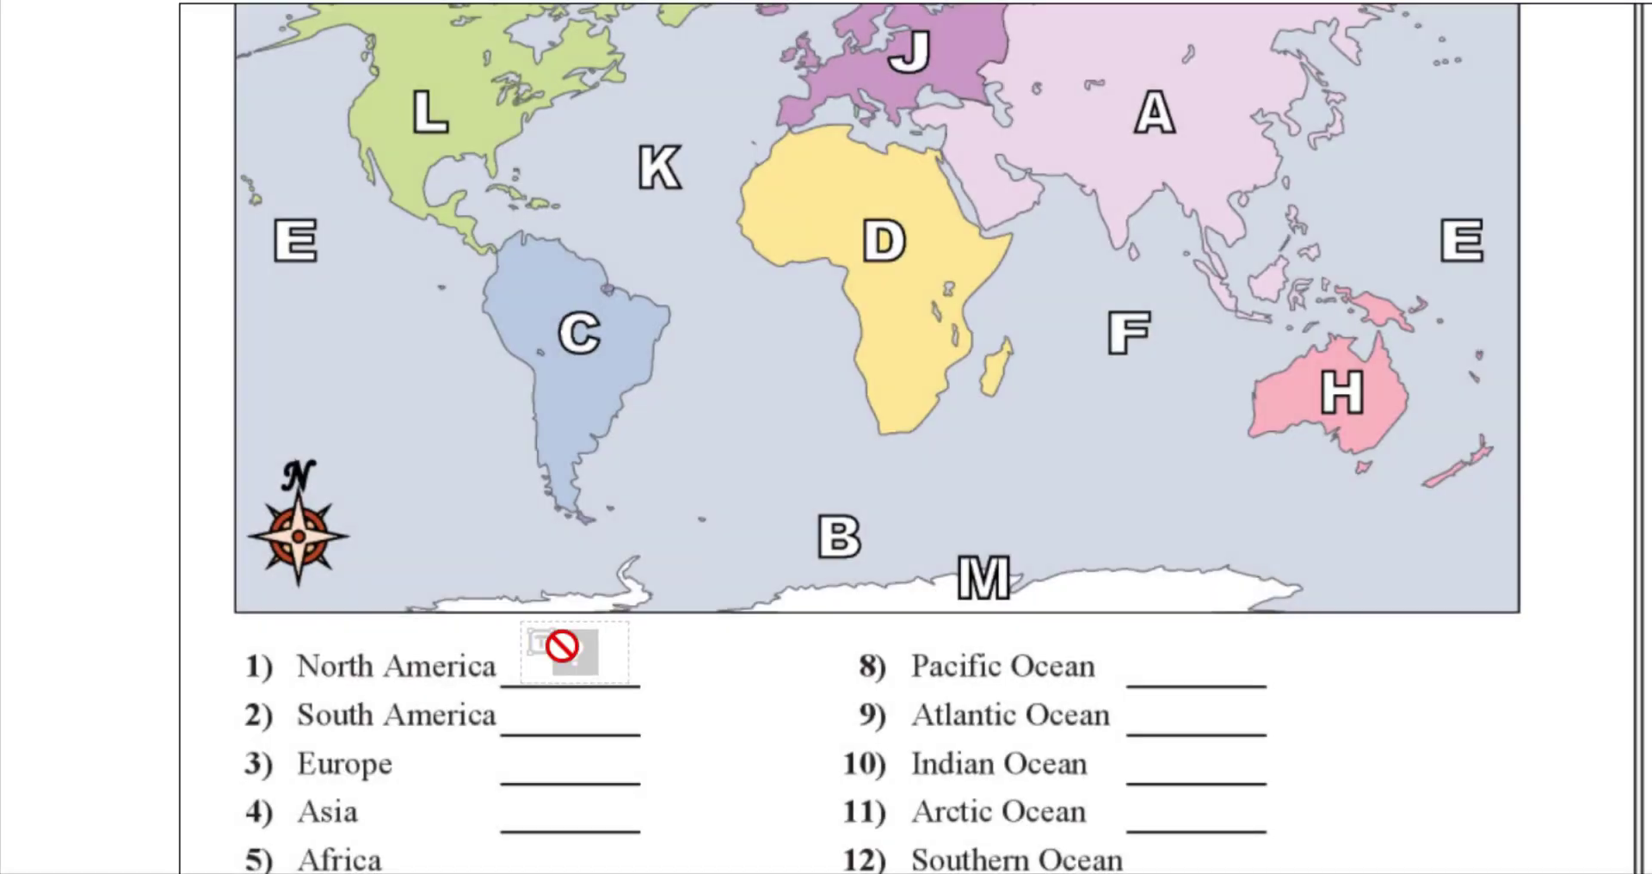
Step: Add short answer fields over the blanks for items 2 to 7, South America through Antarctica
drag(562, 646, 568, 727)
scroll(591, 726, down, 5)
drag(572, 151, 581, 231)
click(508, 281)
drag(508, 280, 600, 392)
click(522, 332)
click(539, 380)
click(677, 414)
Step: Add short answer fields over the blanks for items 8 to 12, Pacific Ocean through Southern Ocean
scroll(676, 413, up, 3)
mouse_move(1127, 355)
mouse_down()
mouse_move(1265, 383)
mouse_move(1250, 395)
mouse_up()
drag(1128, 404, 1244, 456)
click(1136, 459)
mouse_move(1136, 459)
mouse_down()
mouse_move(1235, 476)
mouse_move(1237, 499)
mouse_up()
click(1162, 649)
mouse_move(1131, 503)
mouse_down()
mouse_move(1254, 539)
mouse_move(1233, 542)
mouse_move(1225, 597)
mouse_up()
click(1147, 557)
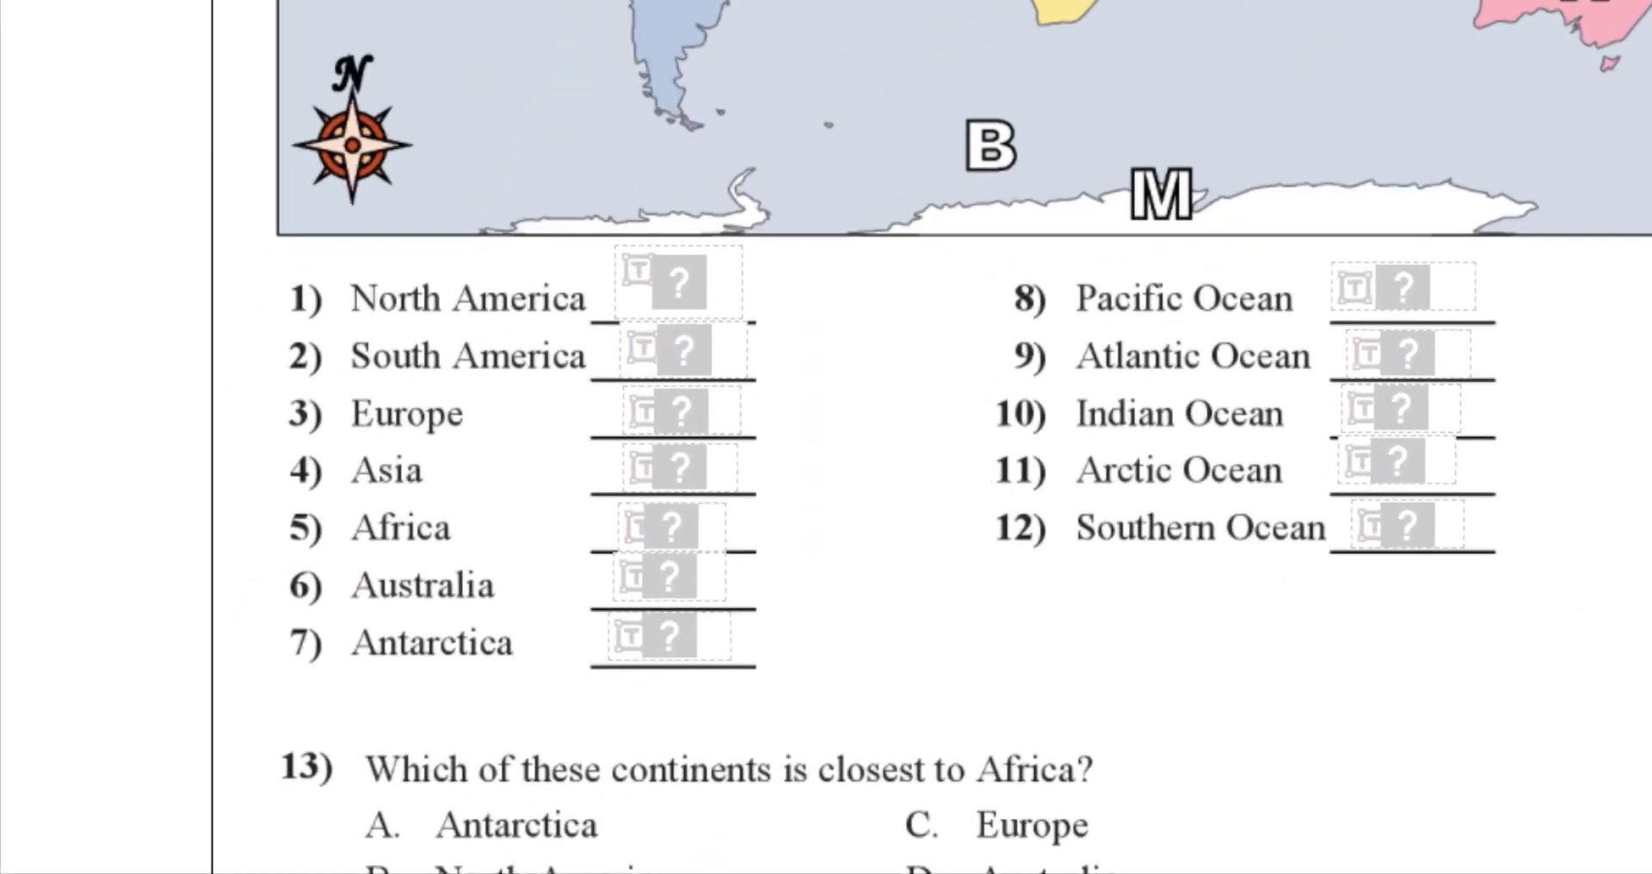
Step: Examine the point options and correct-answer settings of the North America short answer field
click(371, 578)
click(695, 250)
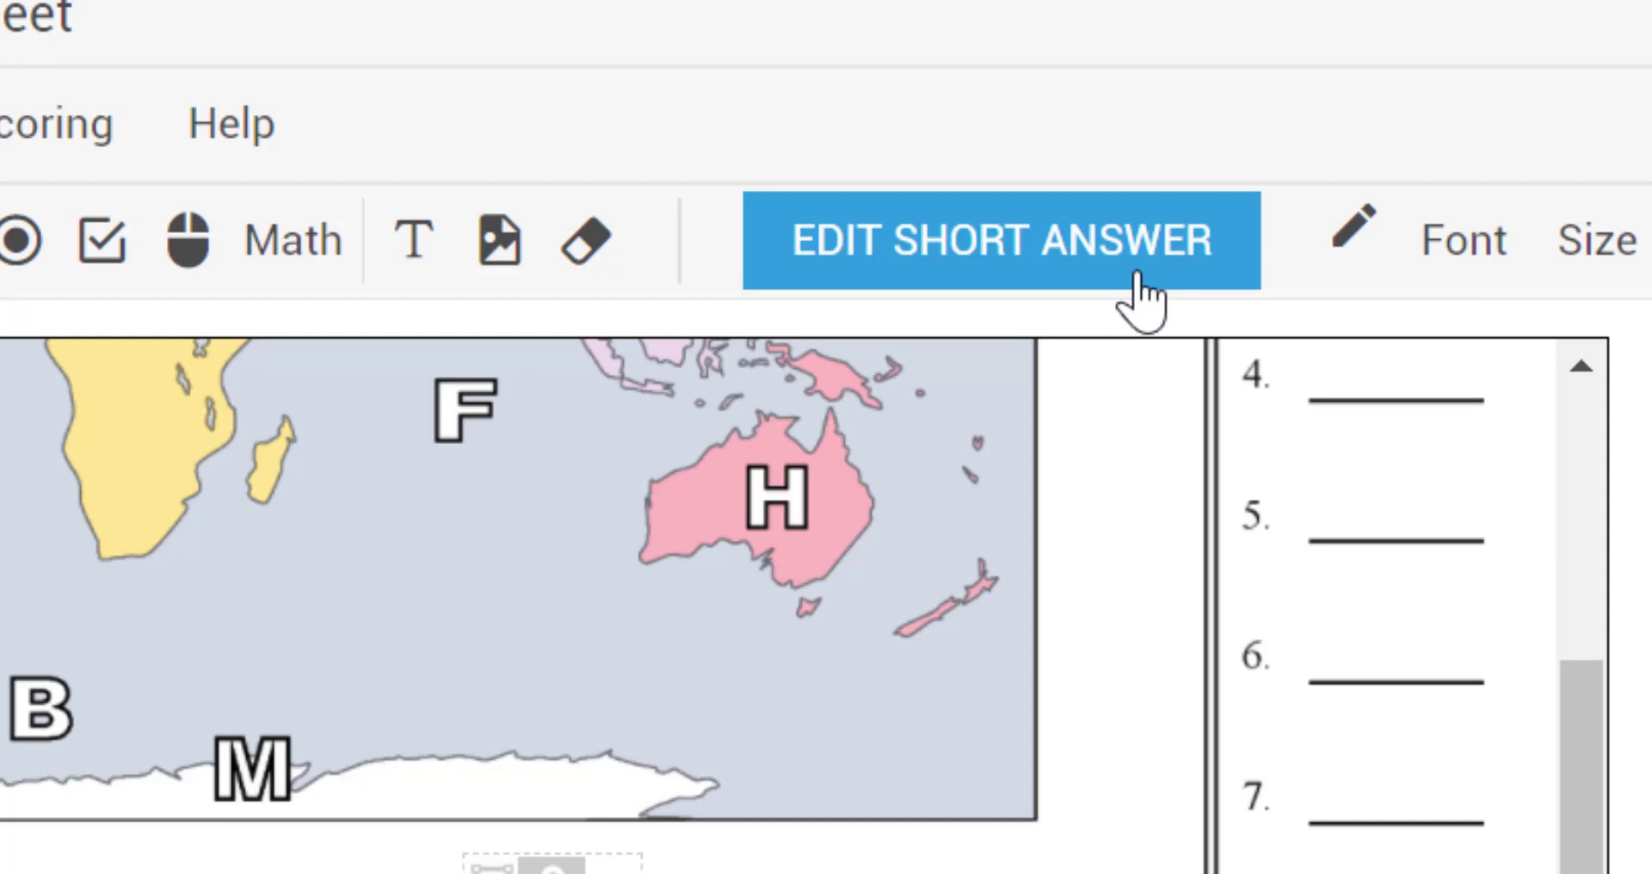
click(998, 258)
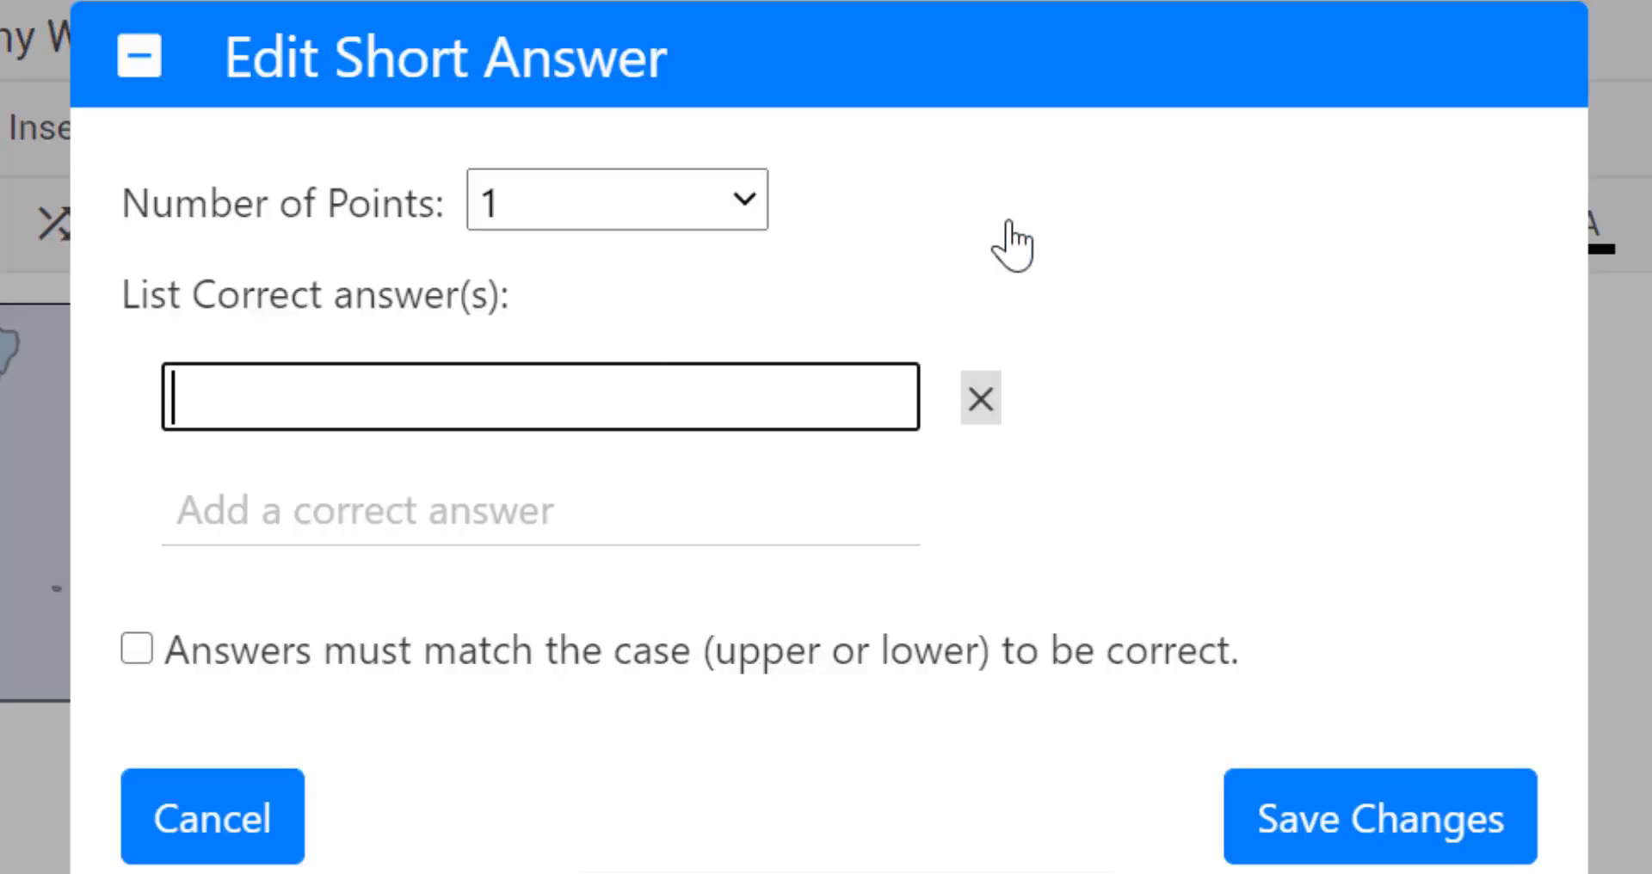
click(650, 191)
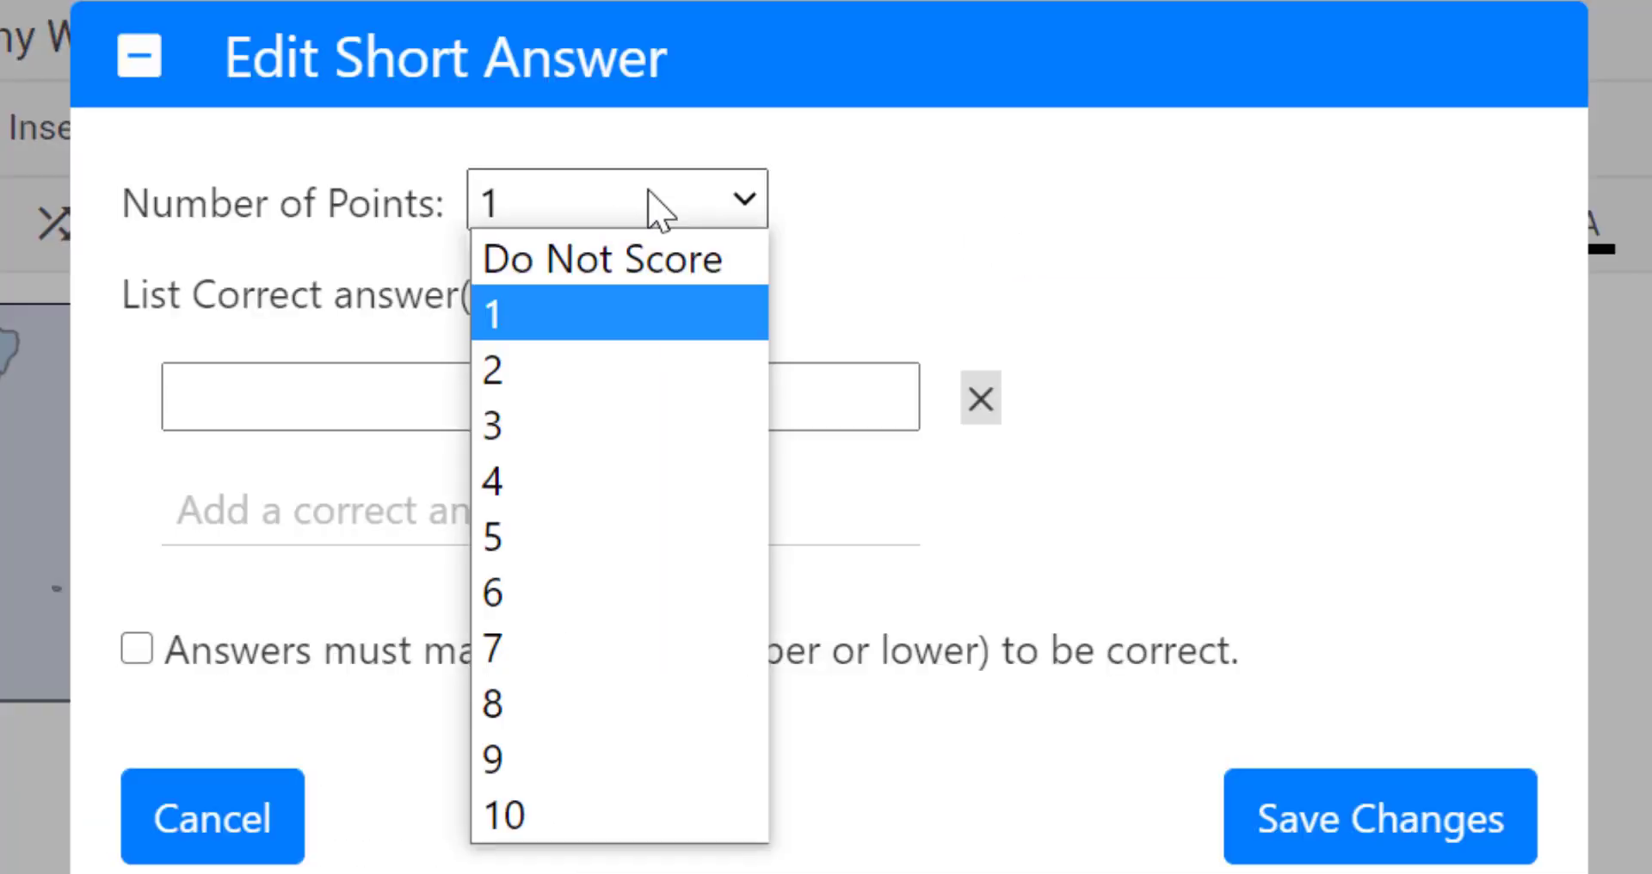
click(856, 221)
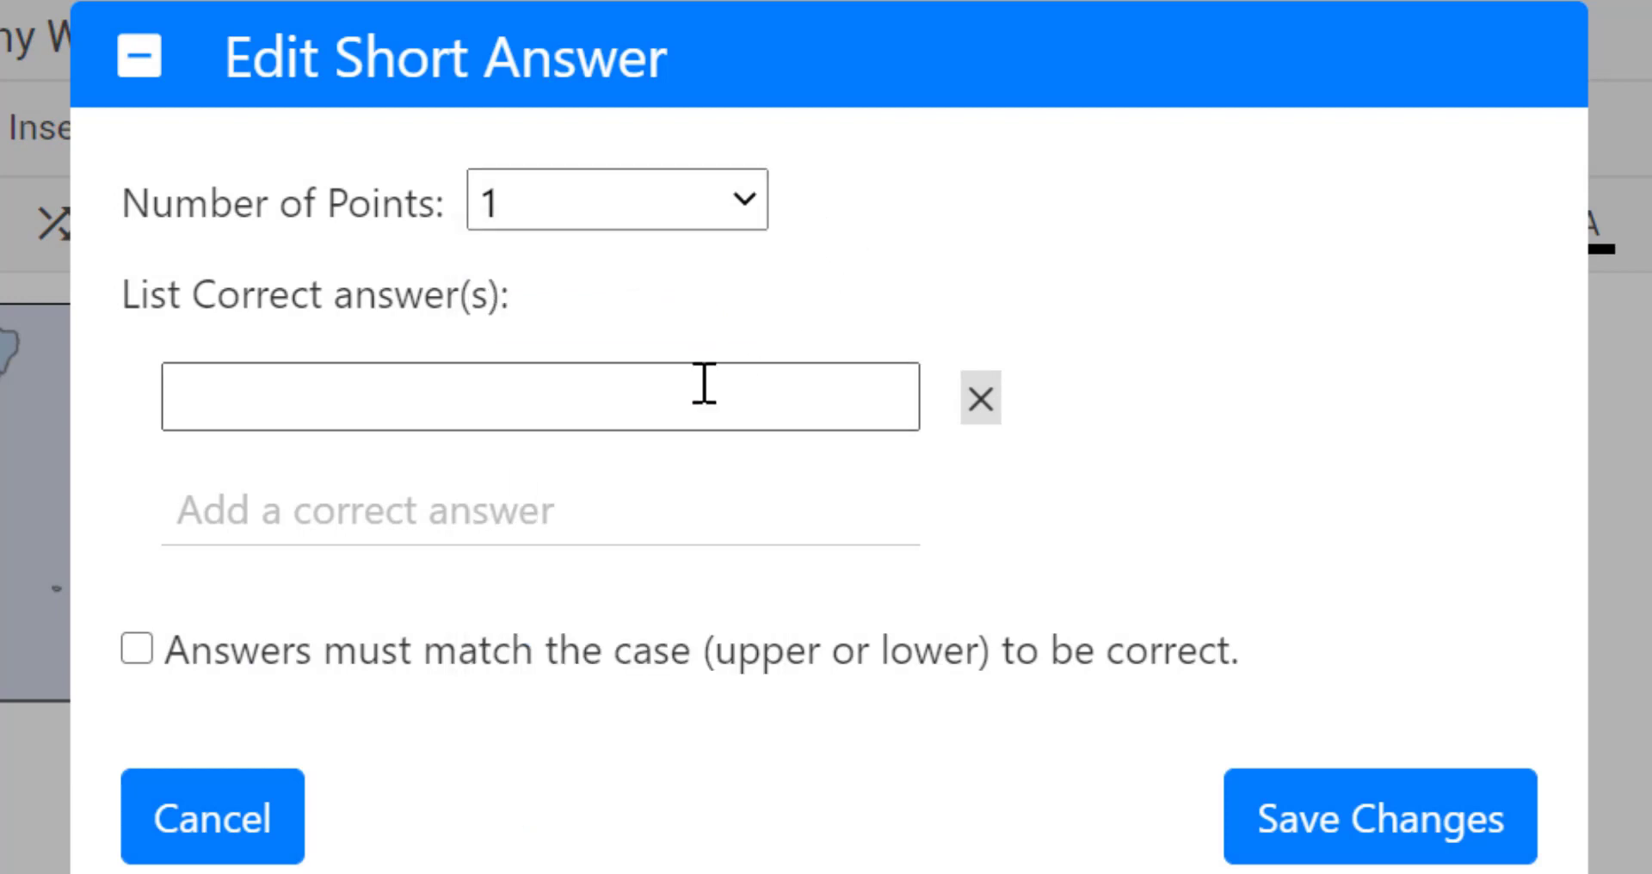
click(704, 383)
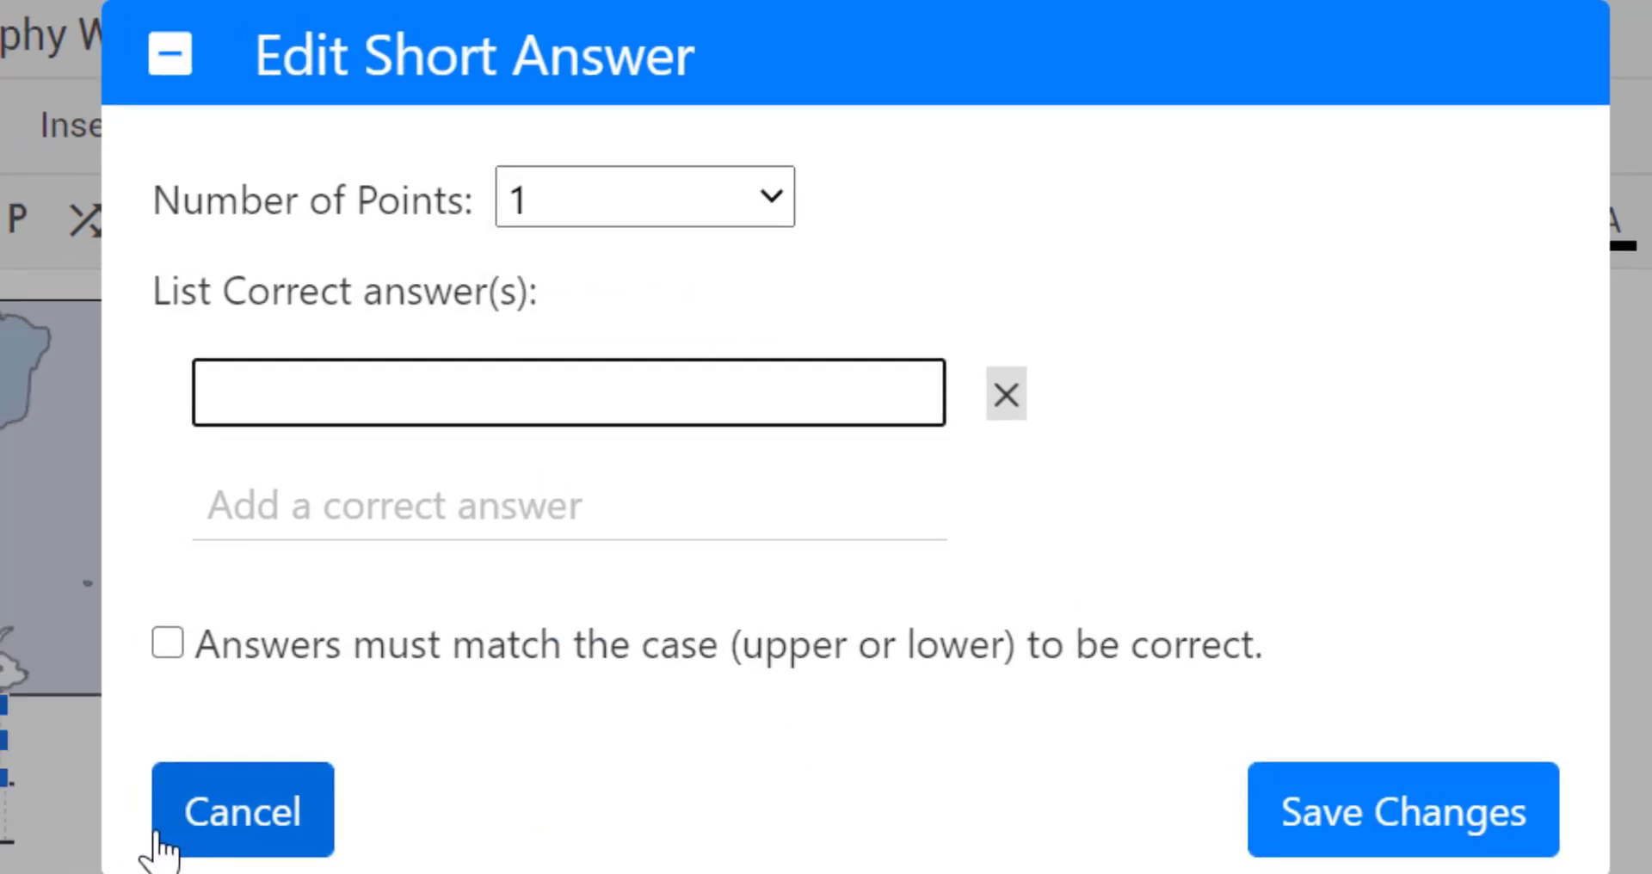
click(157, 836)
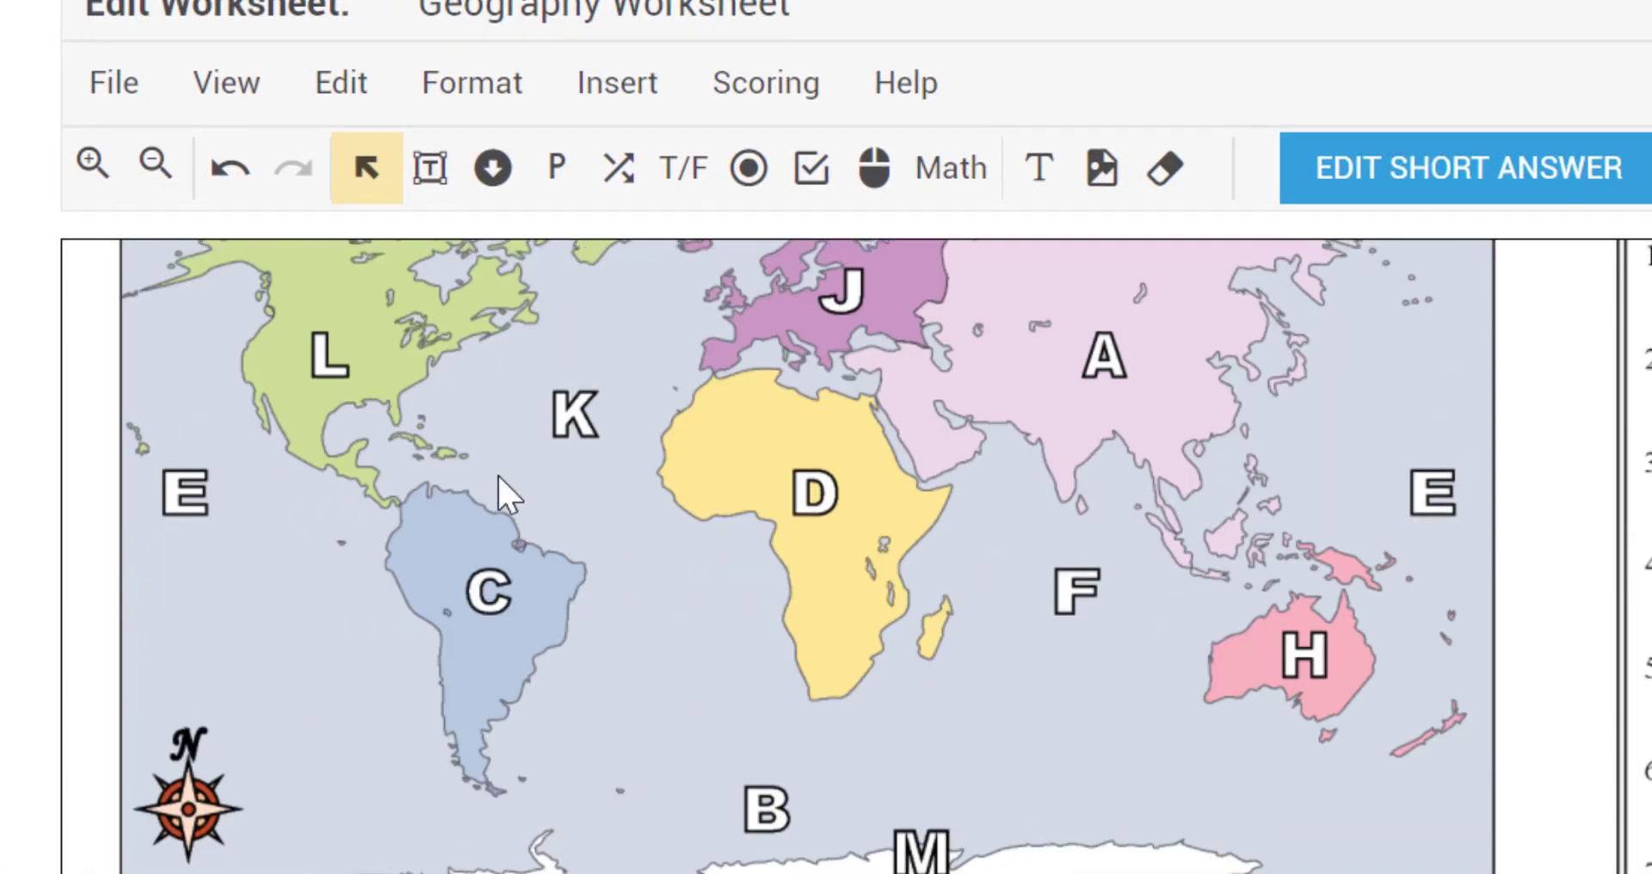
Step: Set the correct short answers to L for North America and C for South America
scroll(550, 559, down, 3)
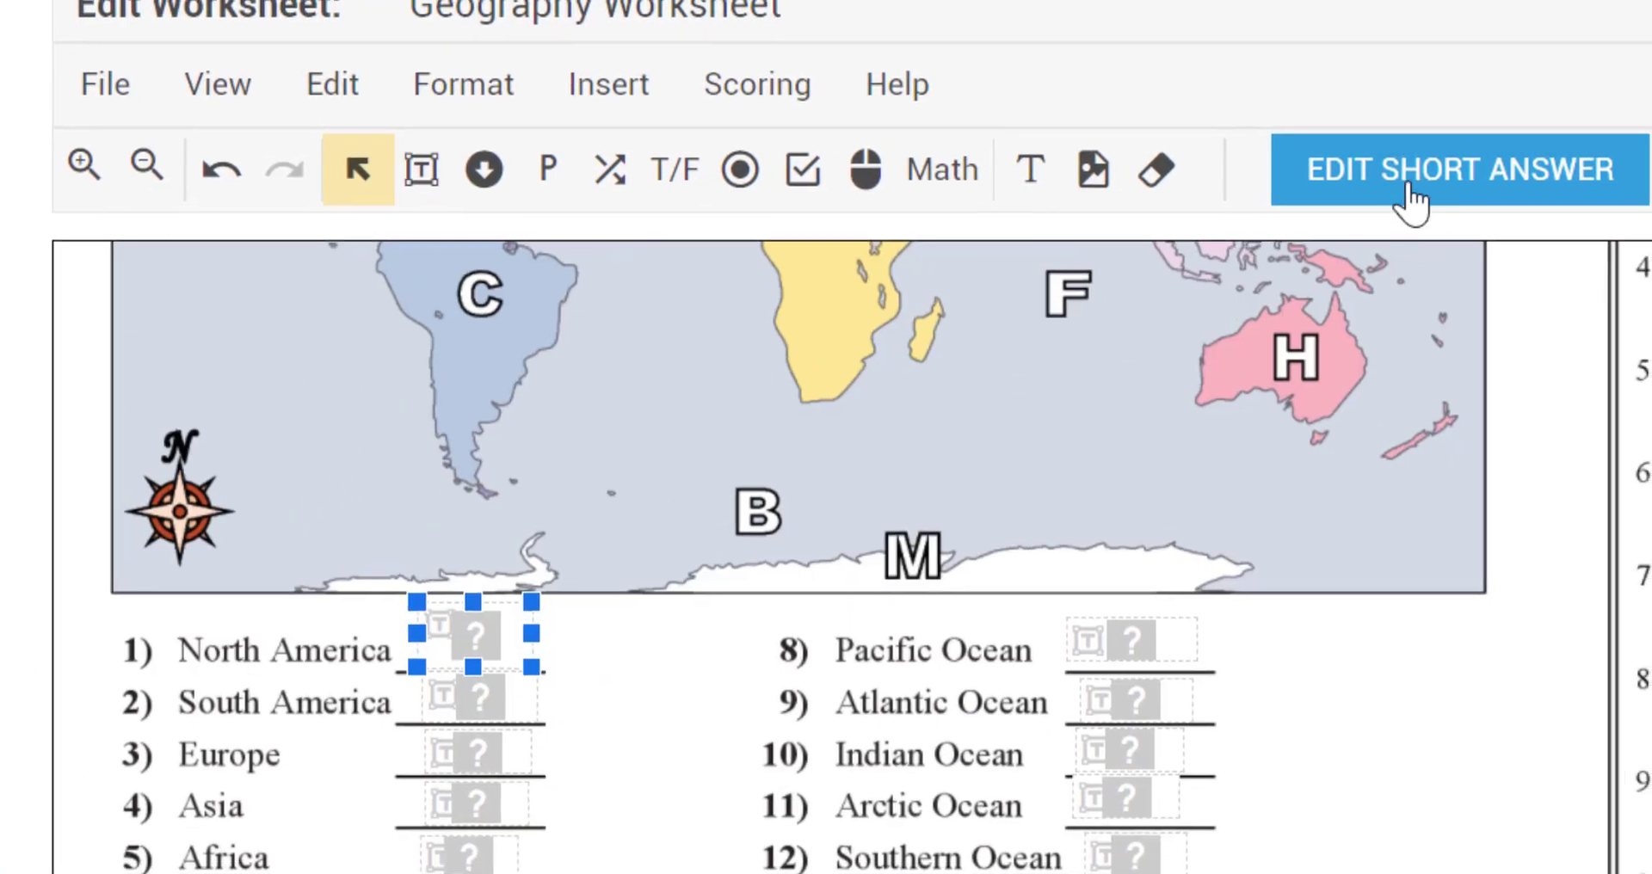
click(1313, 190)
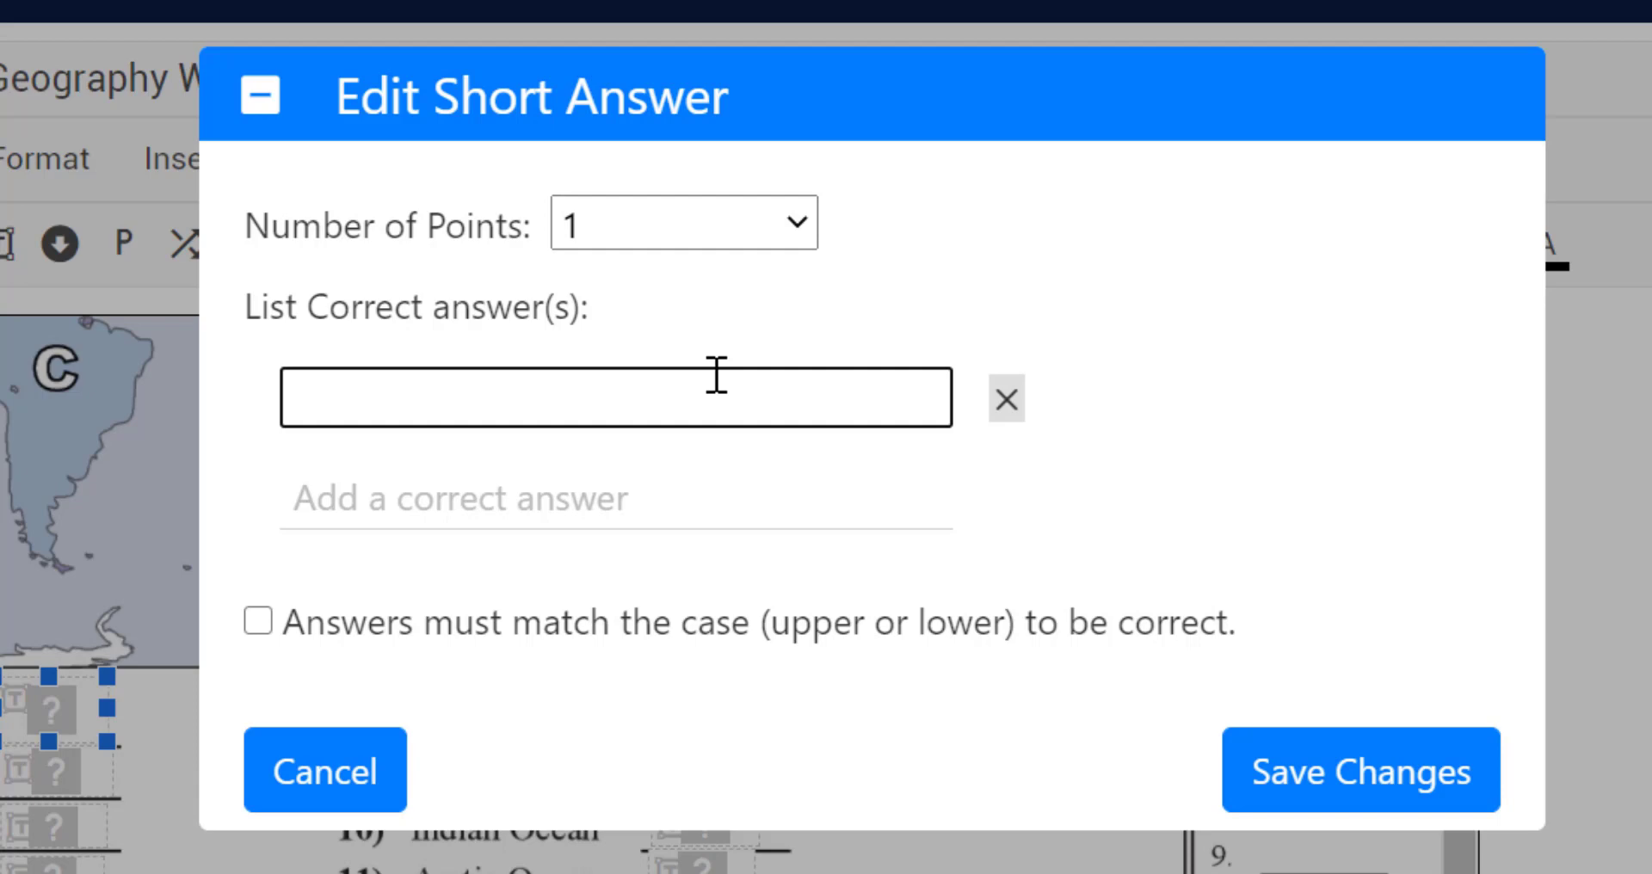
text(L)
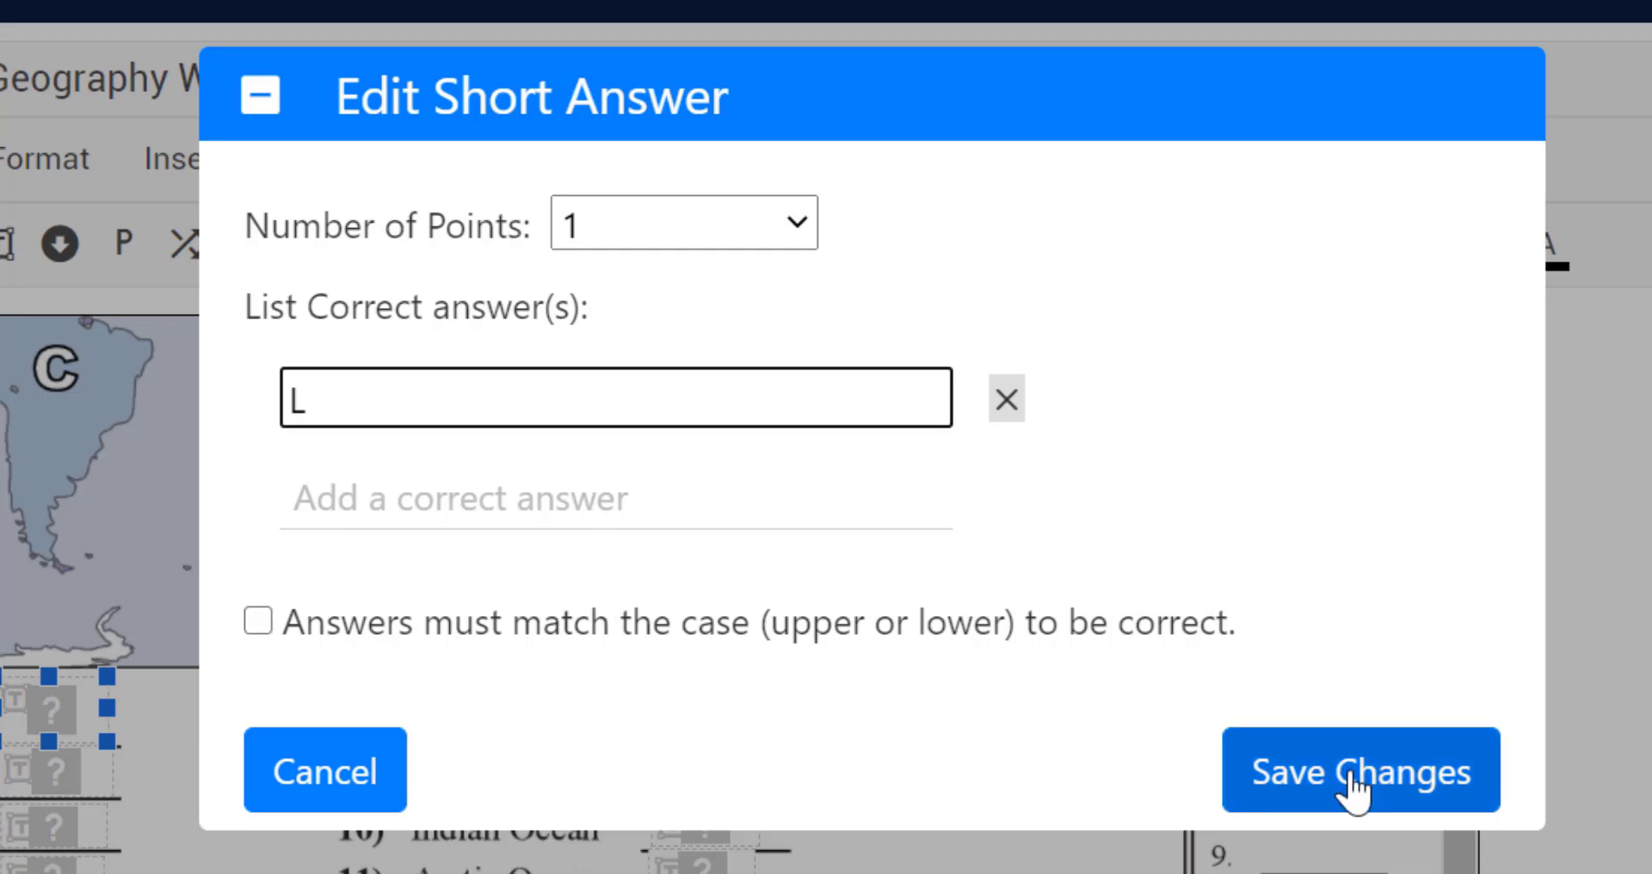
click(1326, 770)
click(220, 746)
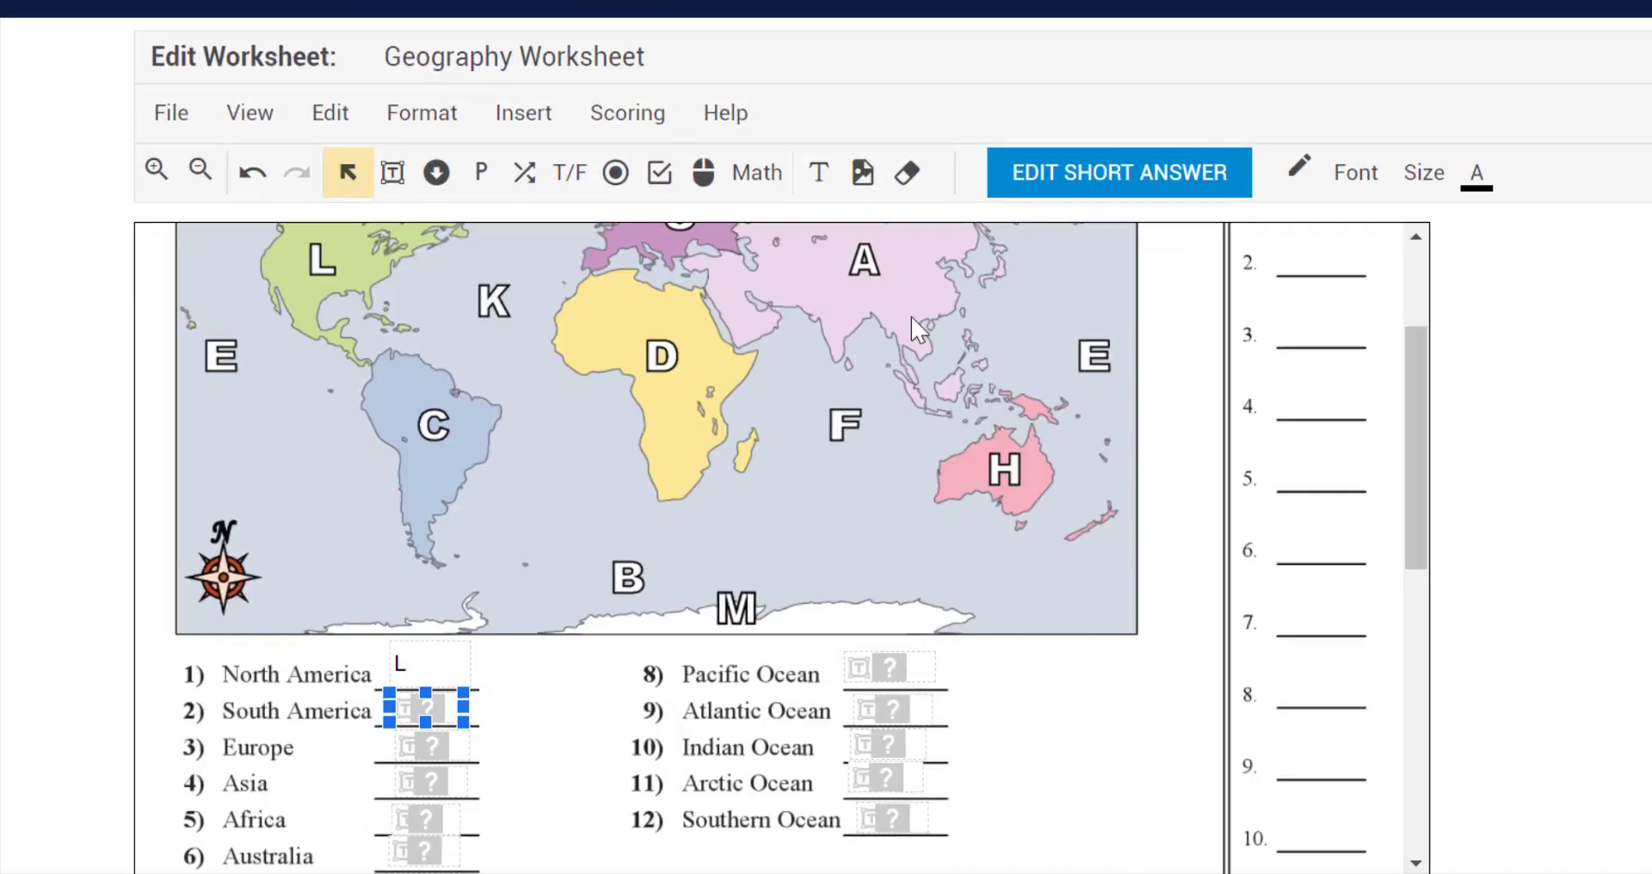
click(1118, 173)
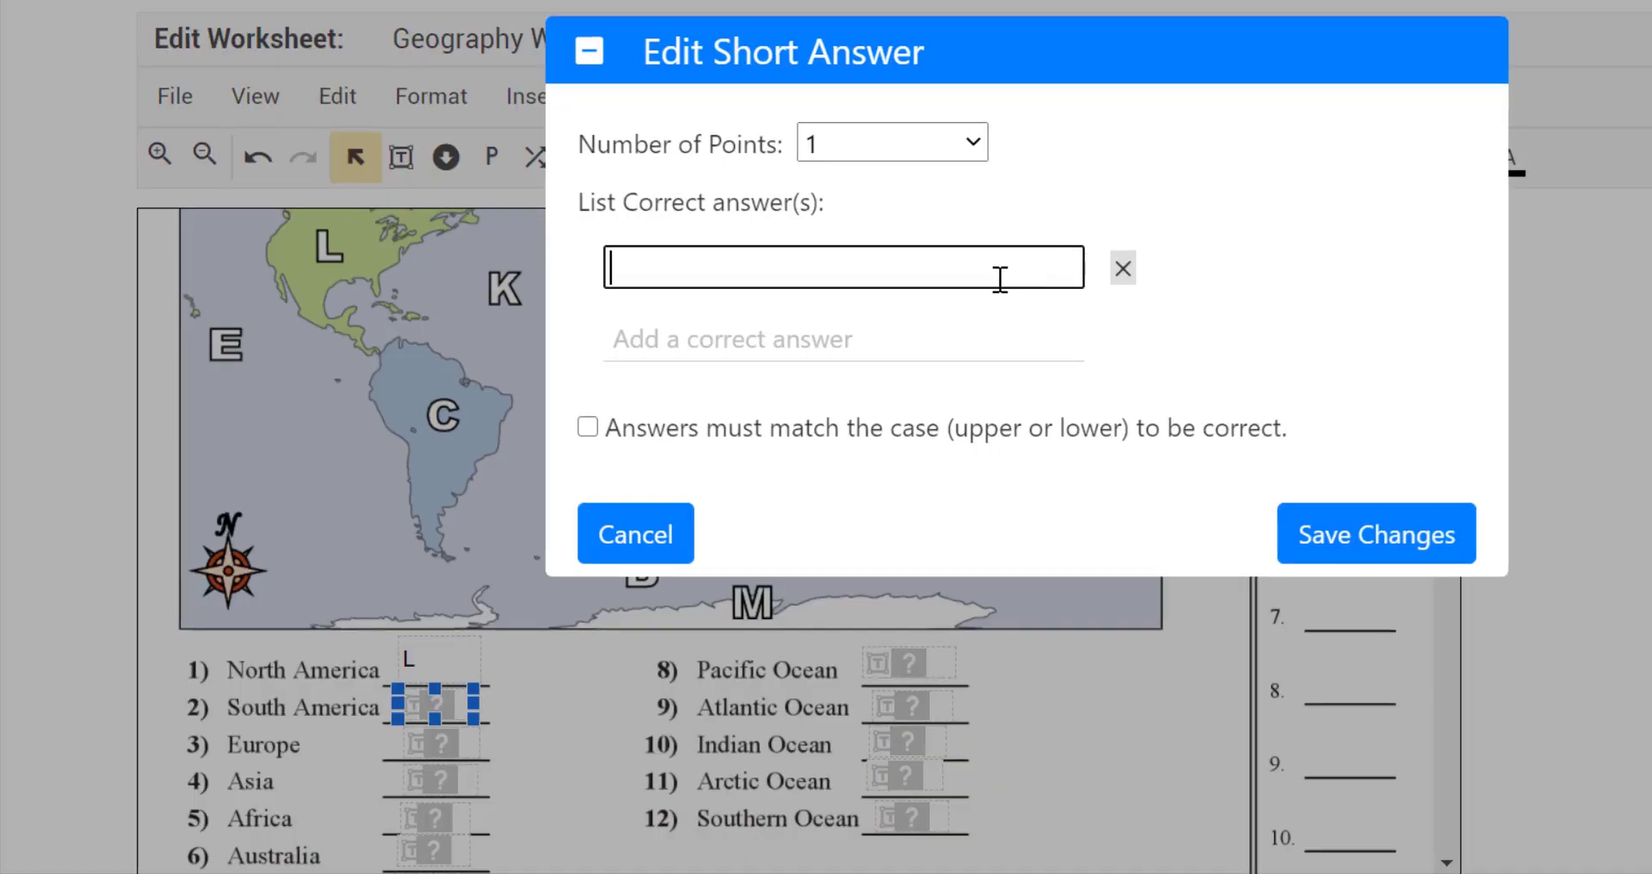
text(C)
click(1377, 535)
Step: Set the correct short answers to J for Europe and A for Asia
click(439, 744)
click(1062, 168)
text(J)
click(1377, 534)
scroll(676, 616, down, 3)
click(438, 779)
click(1143, 158)
text(A)
click(1376, 534)
Step: Set the correct short answers to D for Africa and H for Australia
scroll(676, 615, down, 3)
click(434, 604)
click(1143, 158)
text(D)
click(1376, 535)
click(435, 637)
click(1144, 158)
text(H)
click(1376, 535)
Step: Set the correct short answers to M for Antarctica and E for Pacific Ocean
click(456, 680)
click(1144, 157)
text(M)
click(1376, 534)
scroll(996, 664, up, 3)
click(908, 663)
click(1144, 157)
text(E)
click(1376, 535)
Step: Set the correct short answers to K for Atlantic Ocean and F for Indian Ocean
click(913, 706)
click(1144, 157)
text(K)
click(1376, 534)
click(908, 740)
click(1143, 158)
text(F)
click(1376, 534)
Step: Set the correct short answers to G for Arctic Ocean and B for Southern Ocean
click(904, 775)
click(1144, 158)
text(G)
click(1377, 534)
click(913, 818)
click(1144, 158)
text(B)
click(1377, 535)
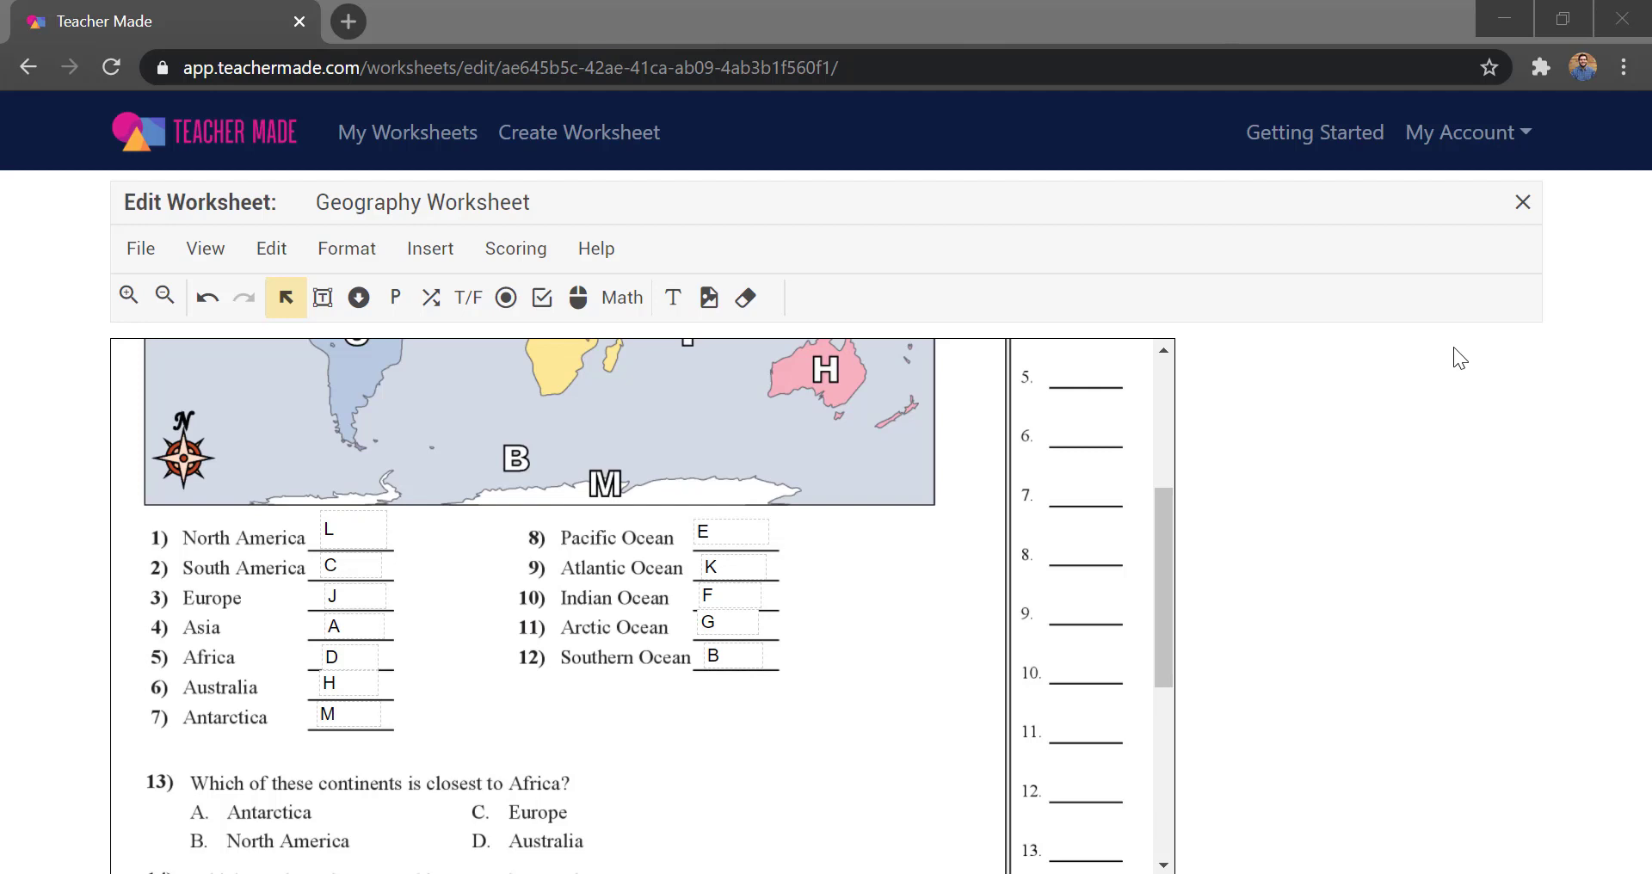
Step: Insert a four-choice multiple choice item beside question 13, resize it and reposition it next to the answer options
drag(1169, 536, 1191, 689)
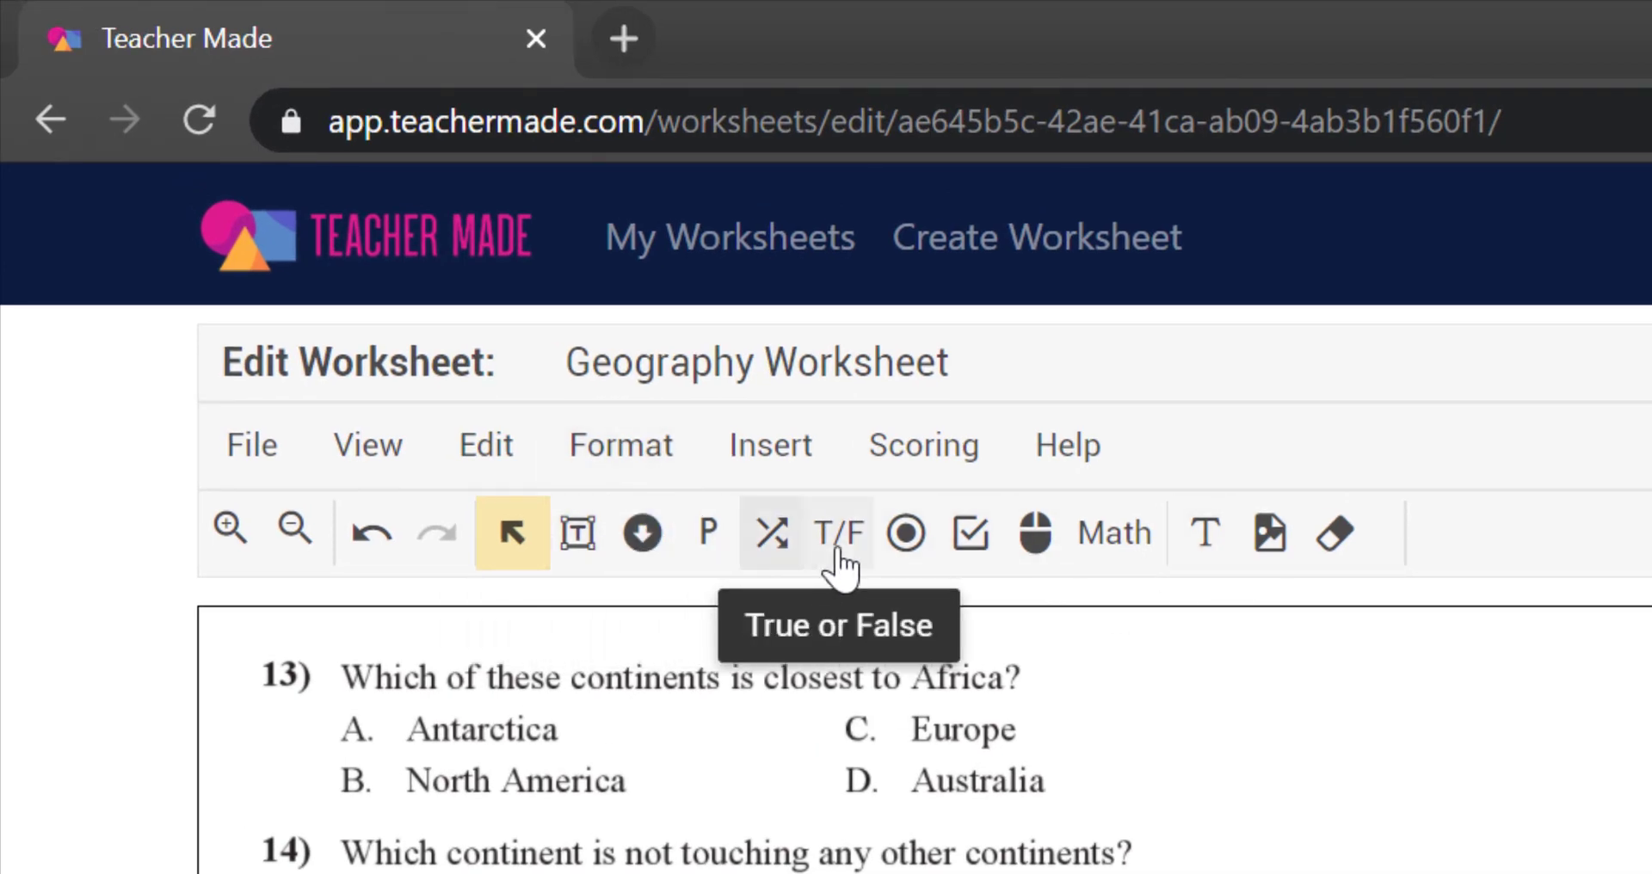
click(911, 555)
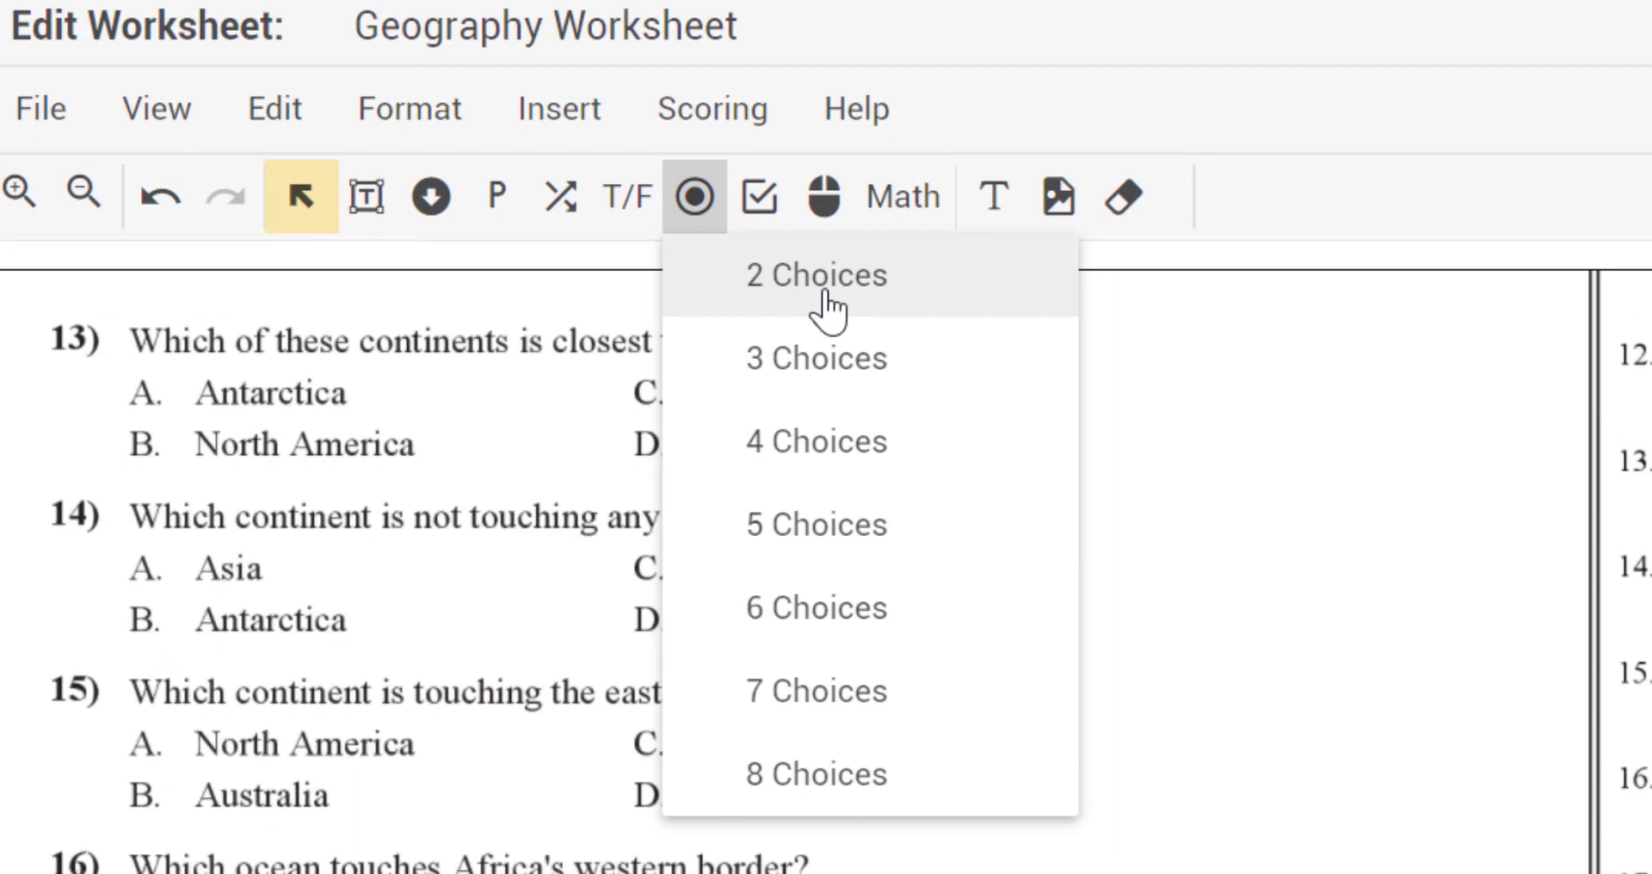
click(831, 474)
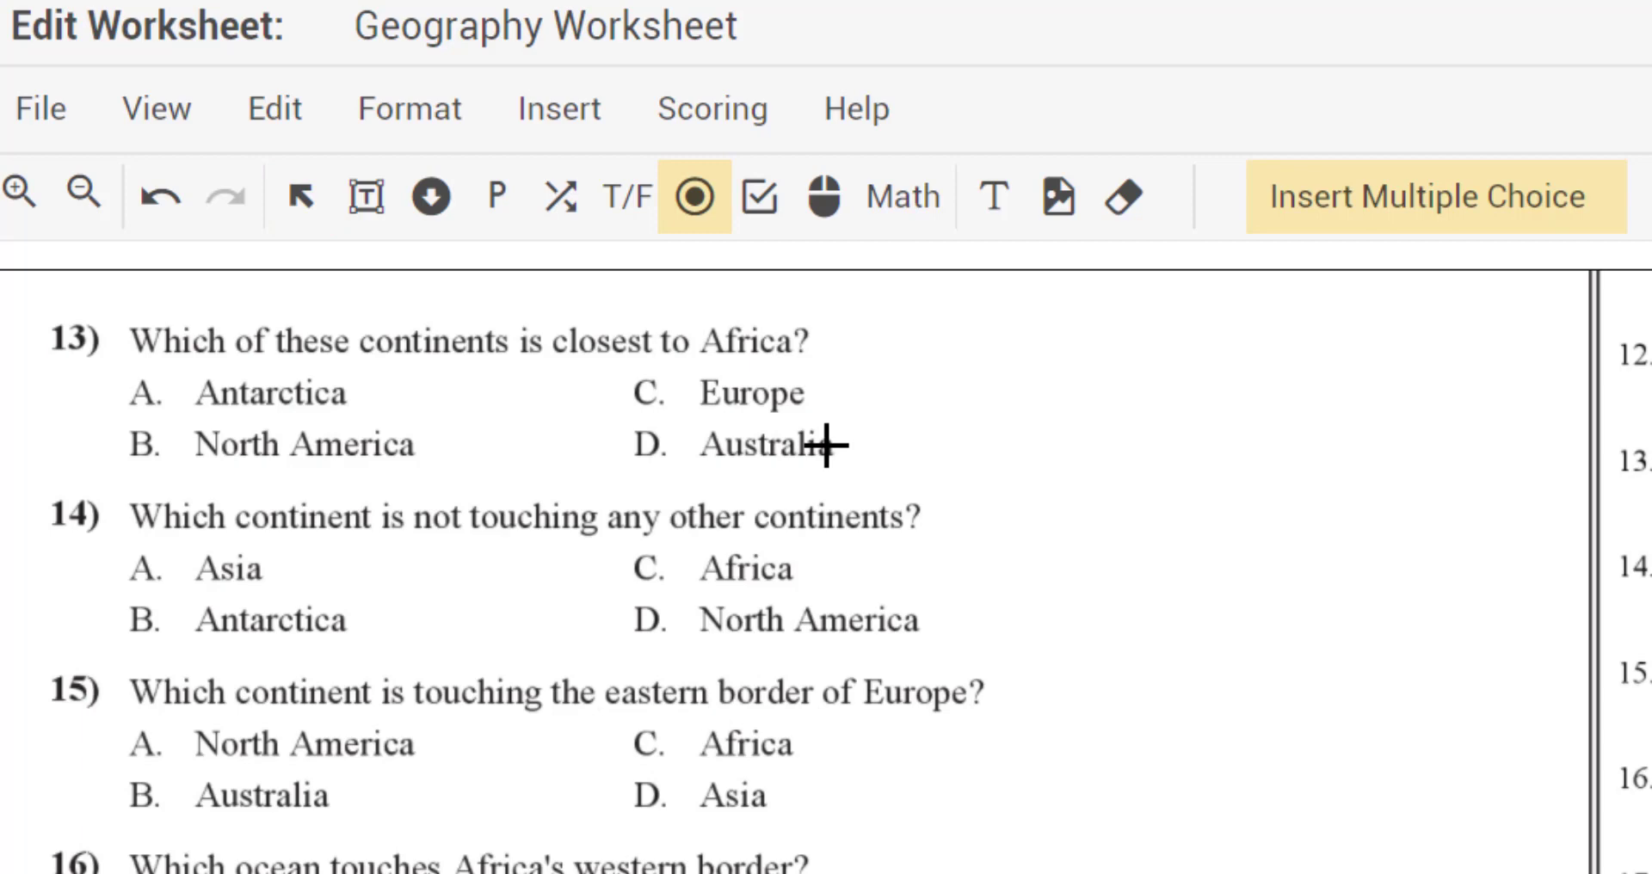
drag(489, 359, 852, 568)
drag(726, 472, 1195, 434)
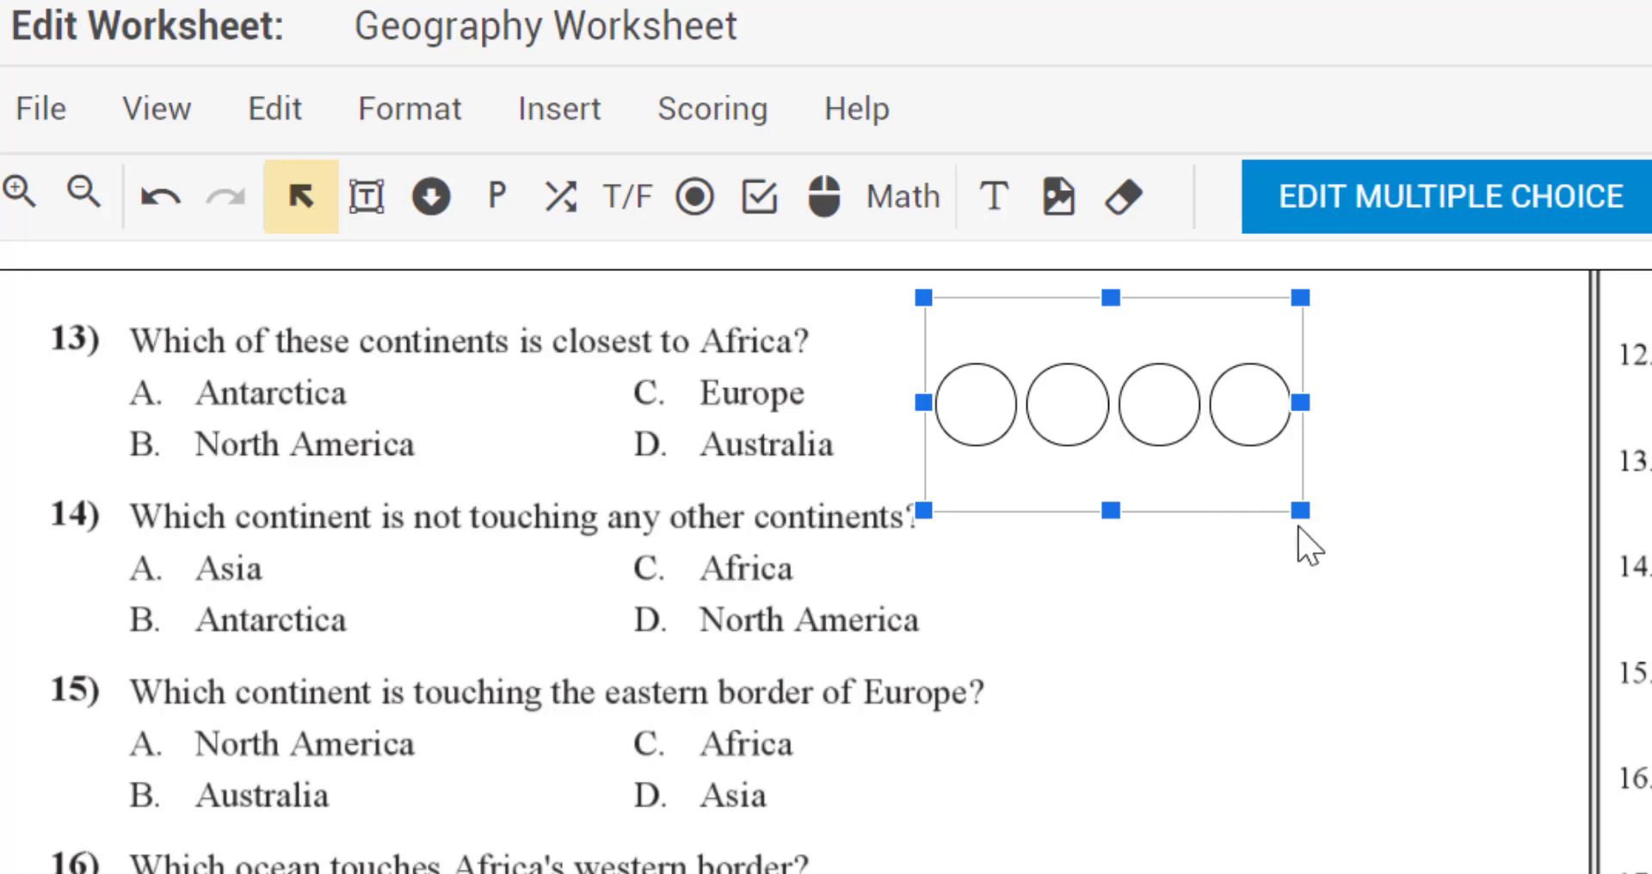
drag(1301, 511, 1223, 582)
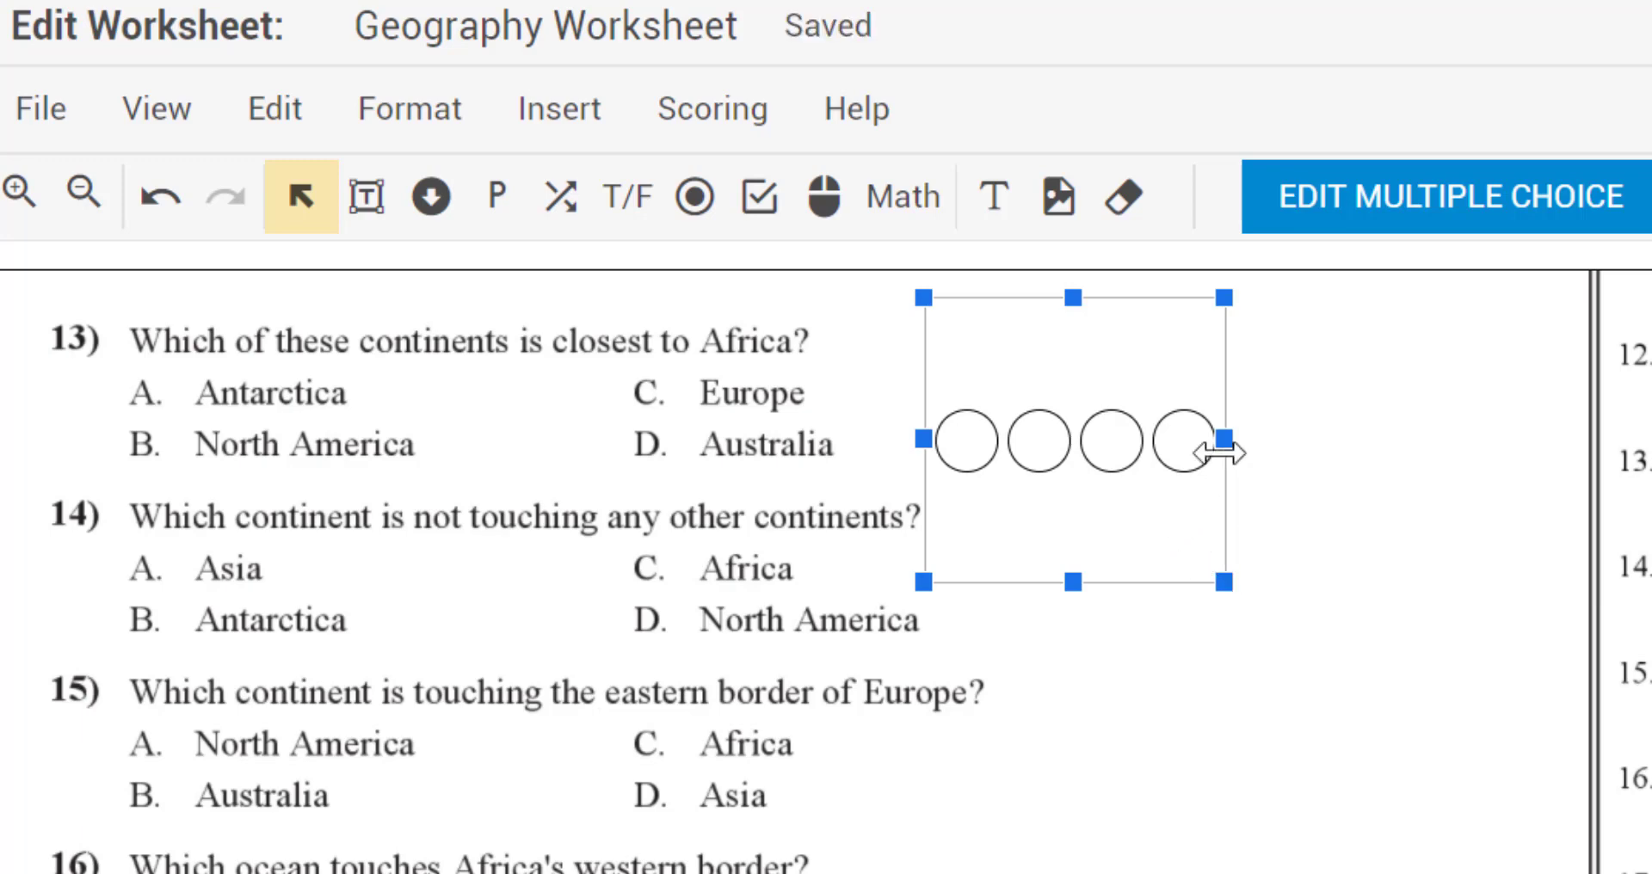
mouse_move(1136, 482)
mouse_down()
mouse_move(1107, 465)
mouse_move(1154, 475)
mouse_up()
click(1159, 512)
click(1346, 520)
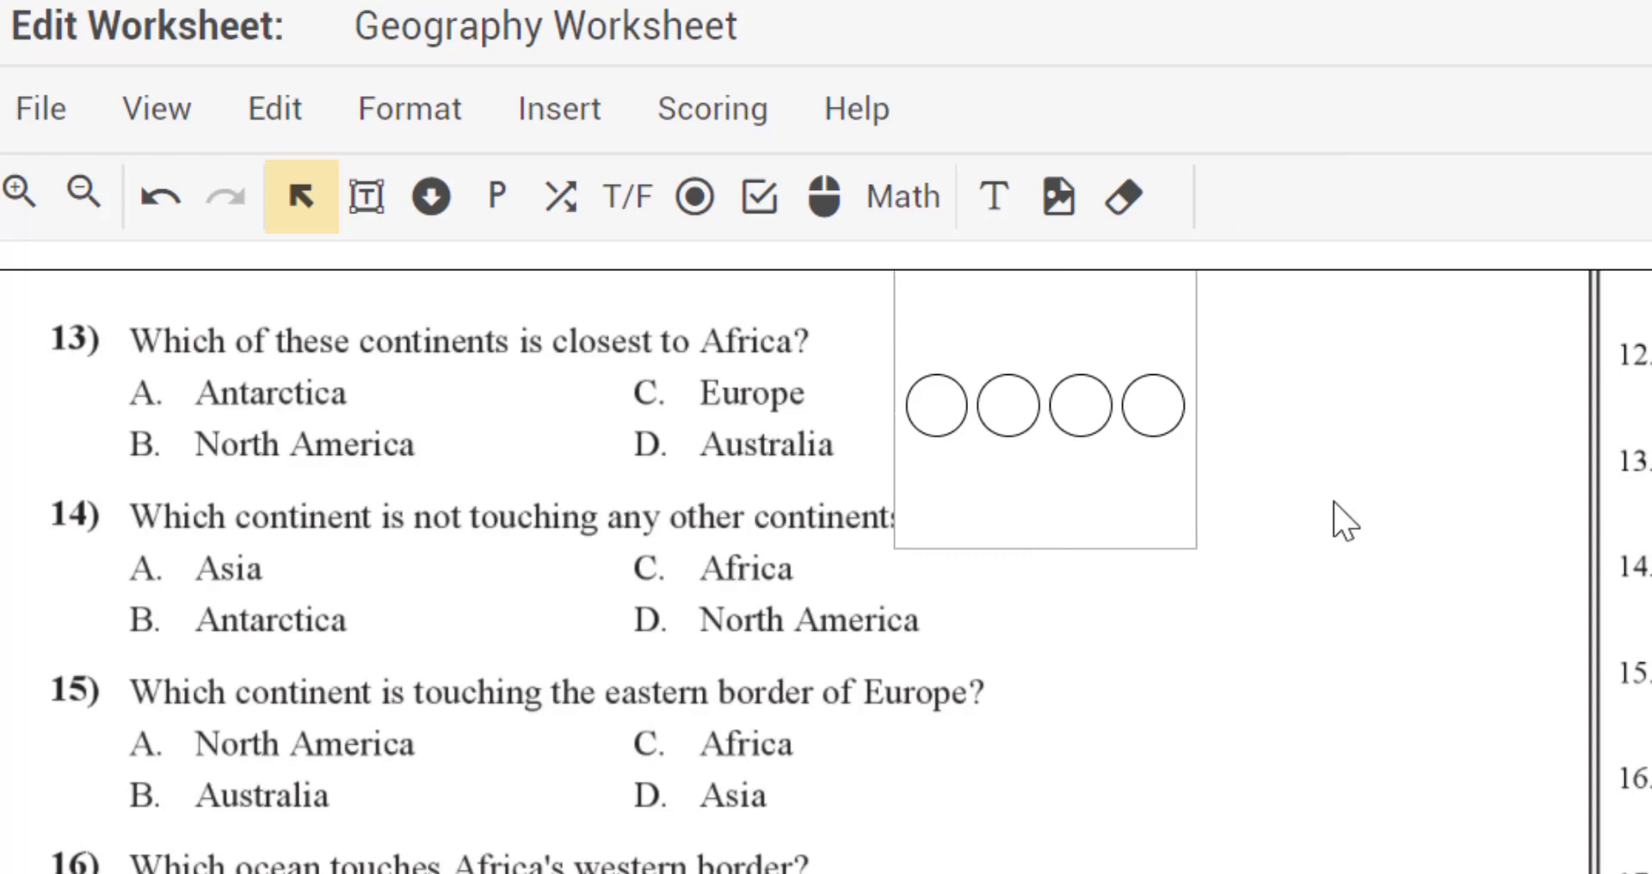
Step: Try adding a text box beside the four-choice item at question 13, and delete both the text box and the item
click(997, 199)
drag(1243, 347, 1406, 425)
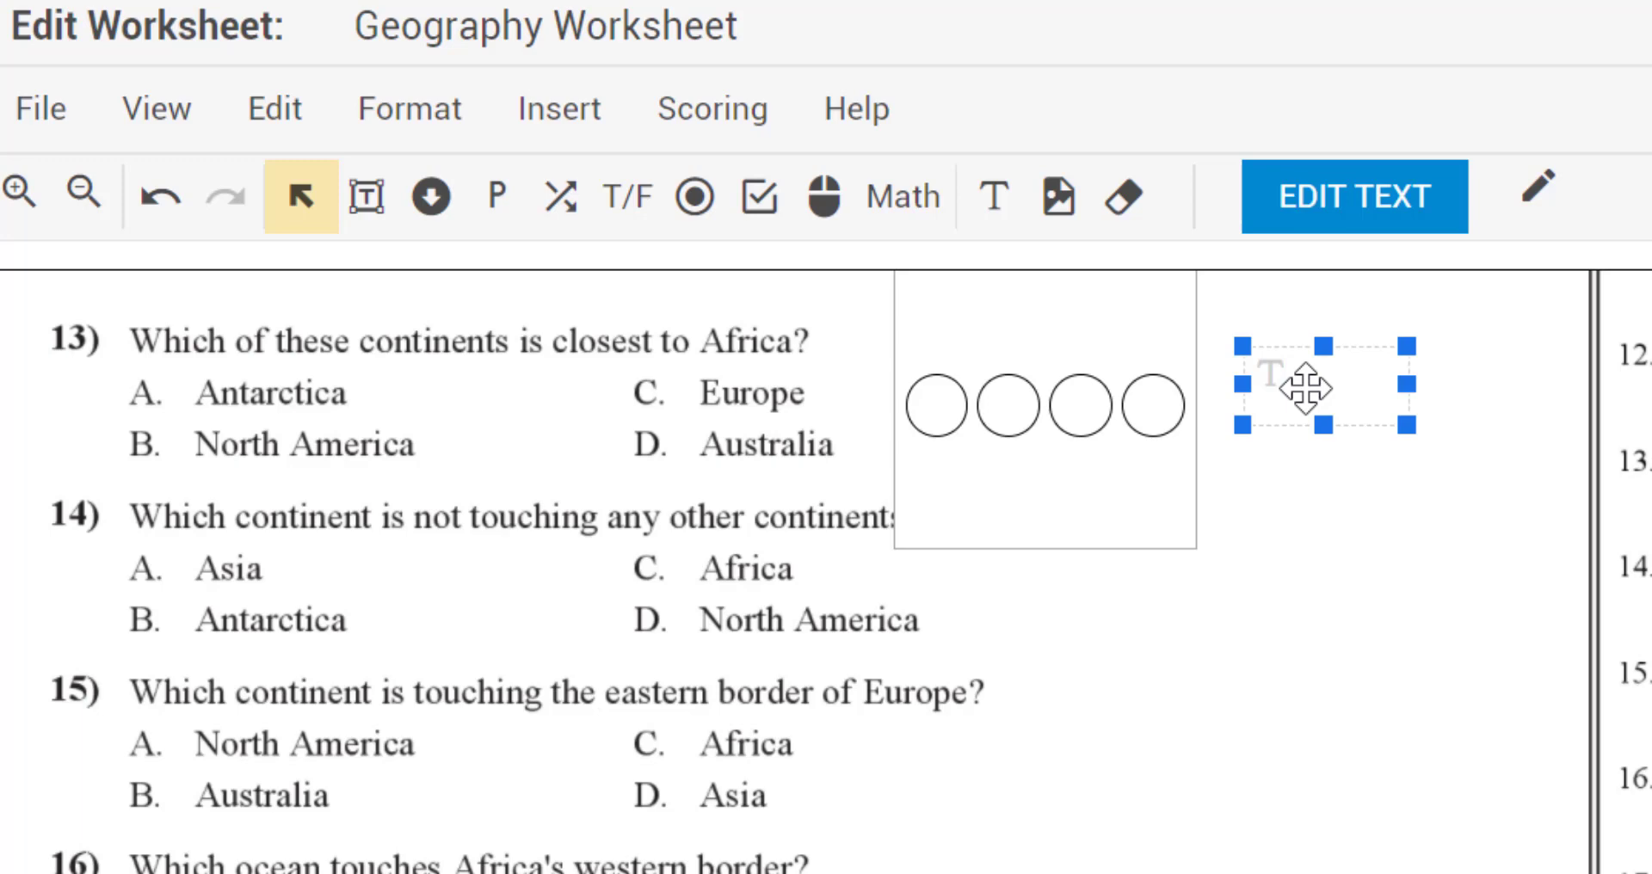
key(Delete)
click(1105, 402)
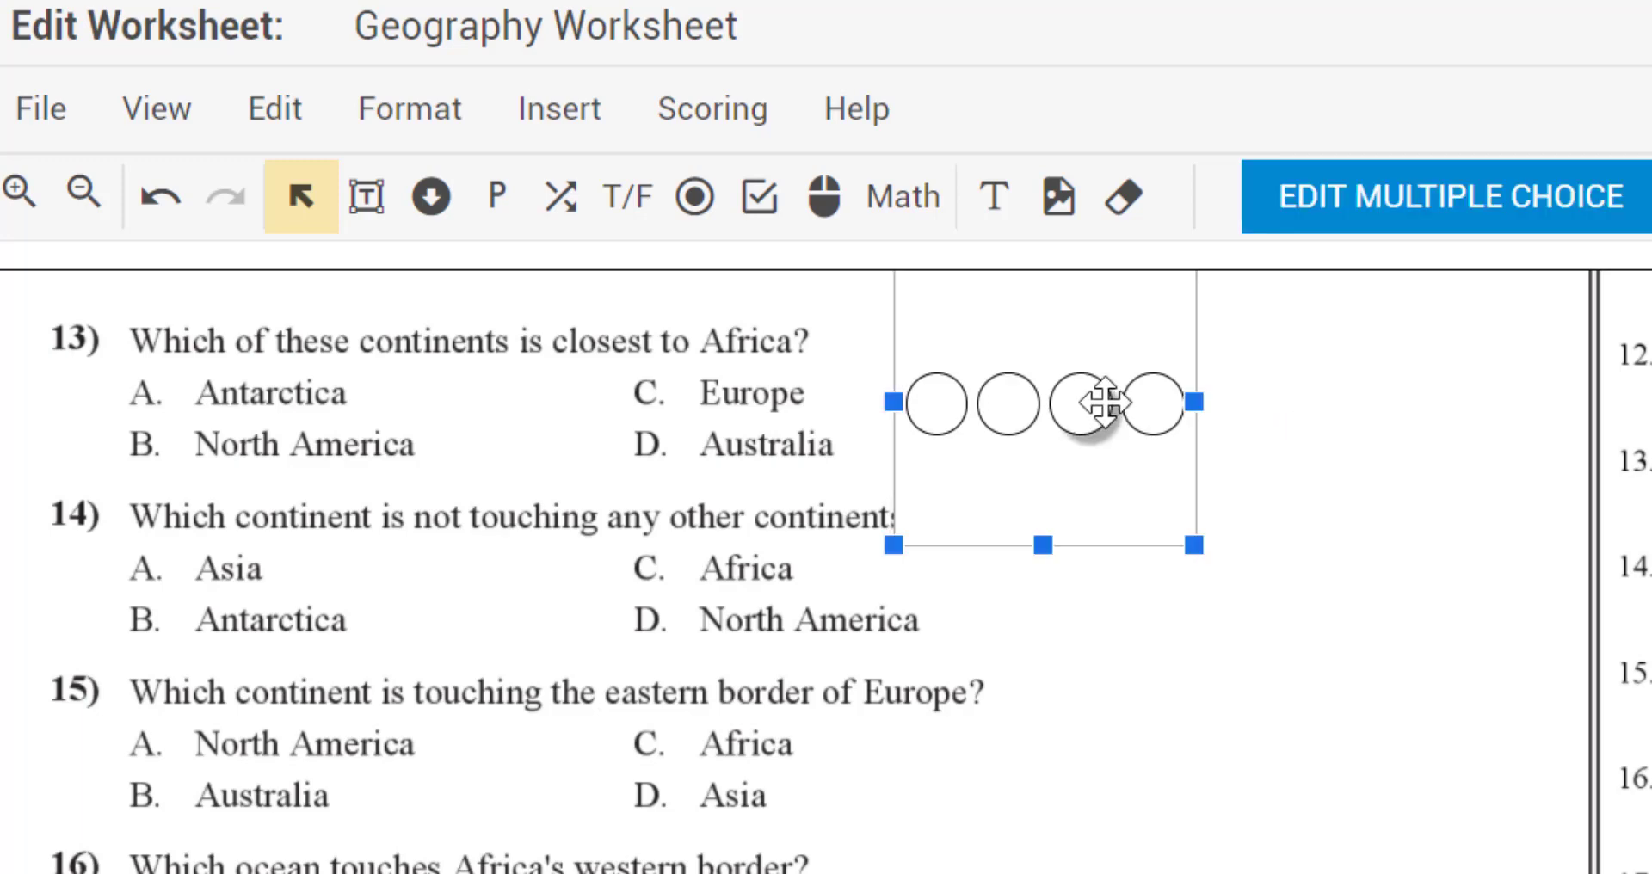
key(Delete)
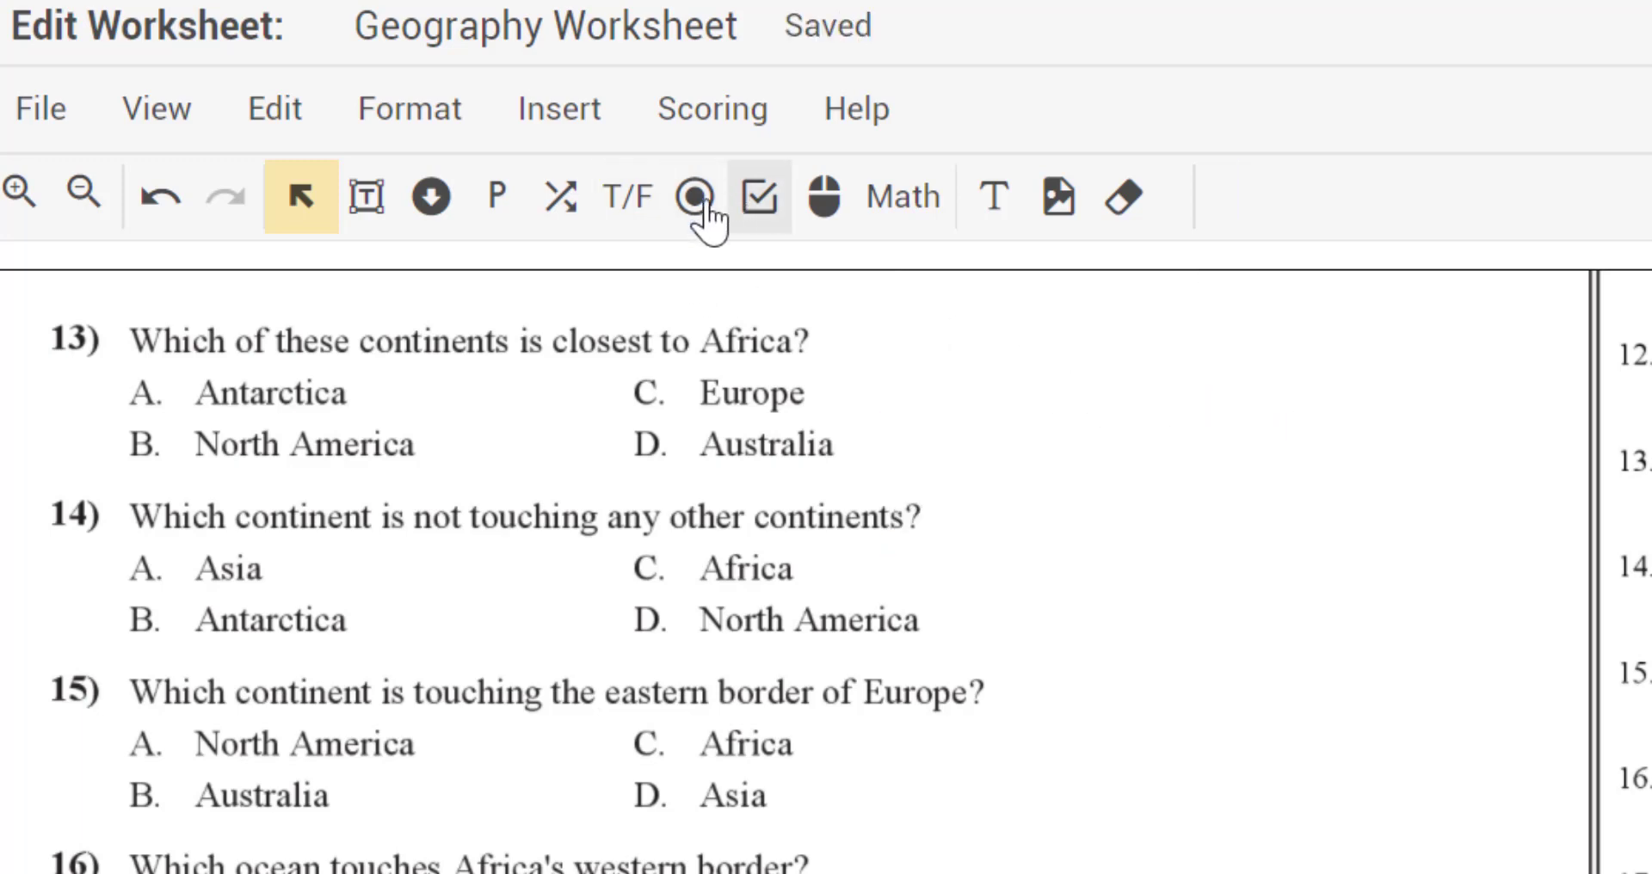
Step: Place a two-choice multiple choice item over options A and B of question 13 and mark North America as correct
click(691, 226)
click(762, 277)
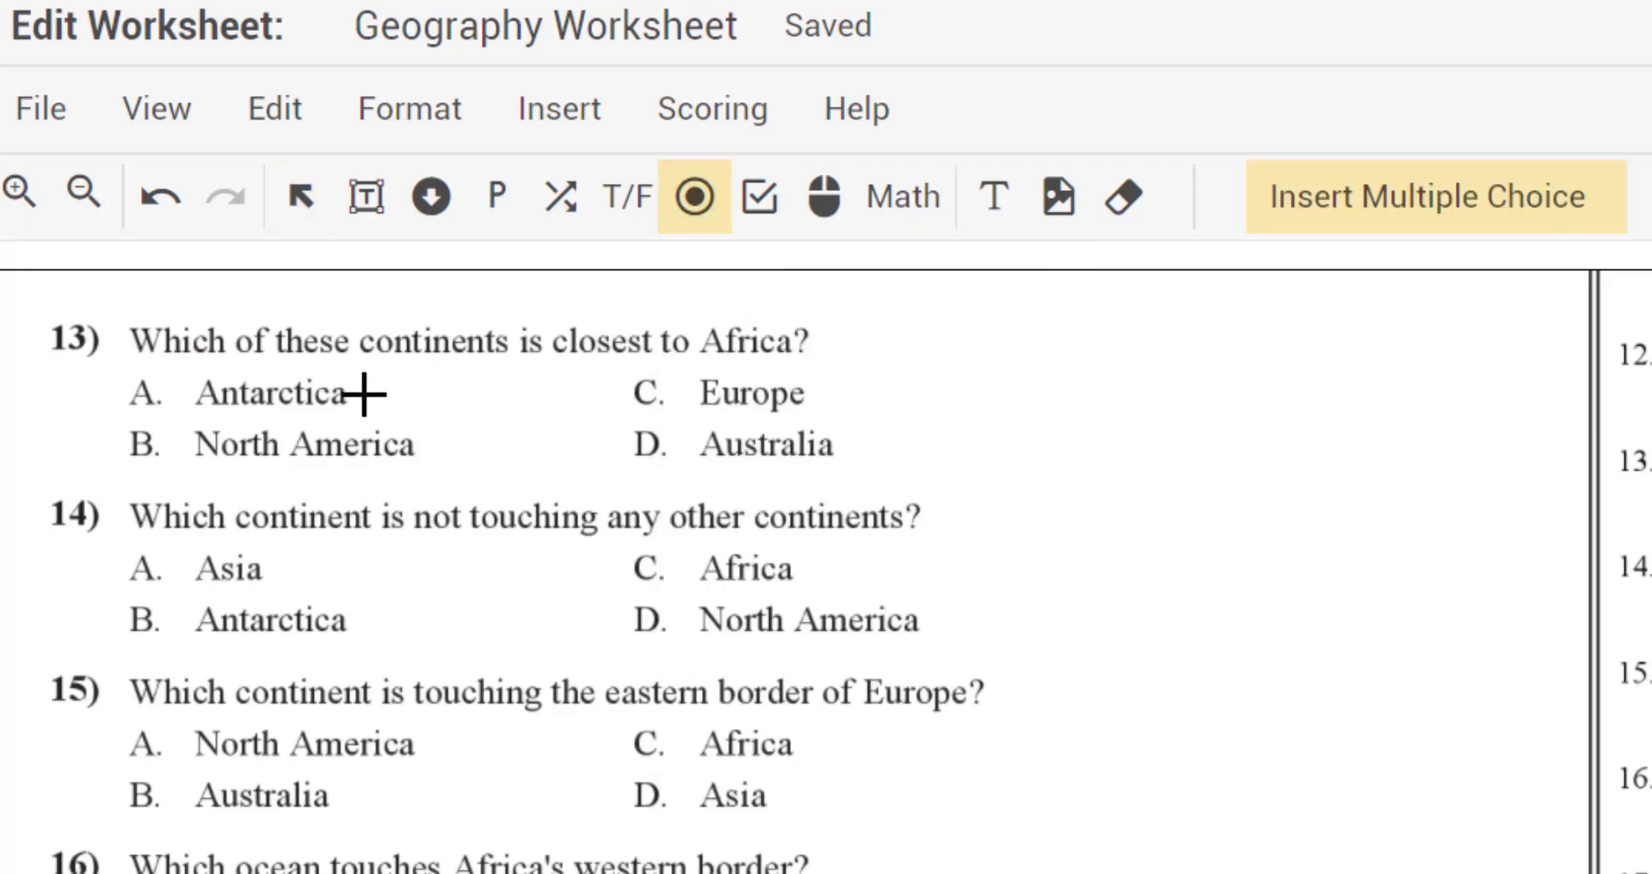
click(116, 365)
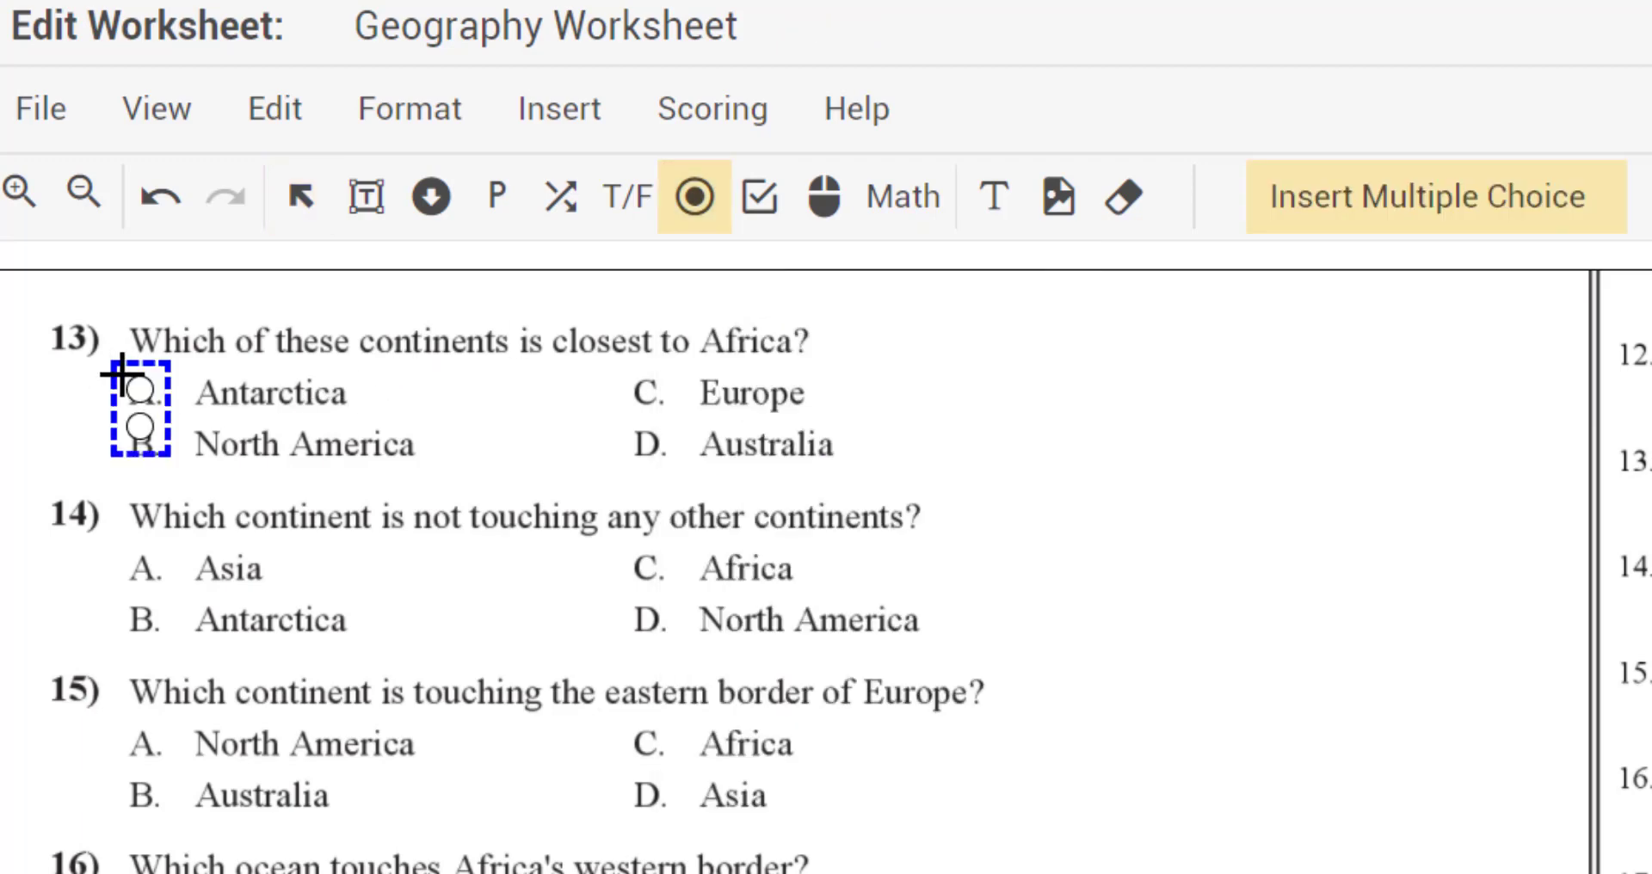
drag(175, 443, 172, 478)
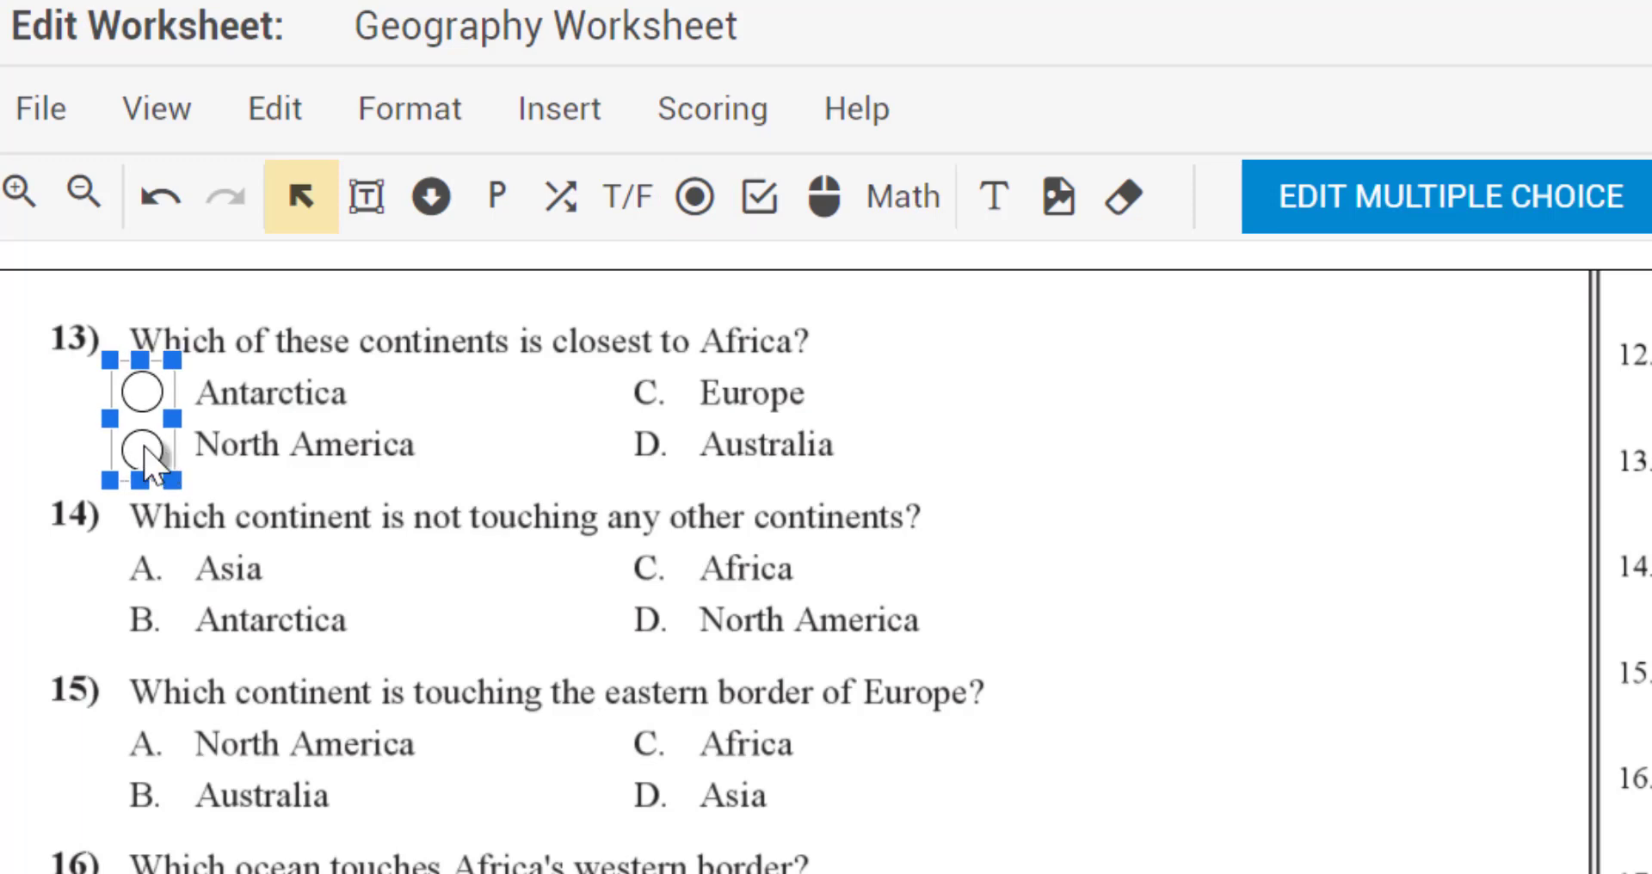
click(142, 449)
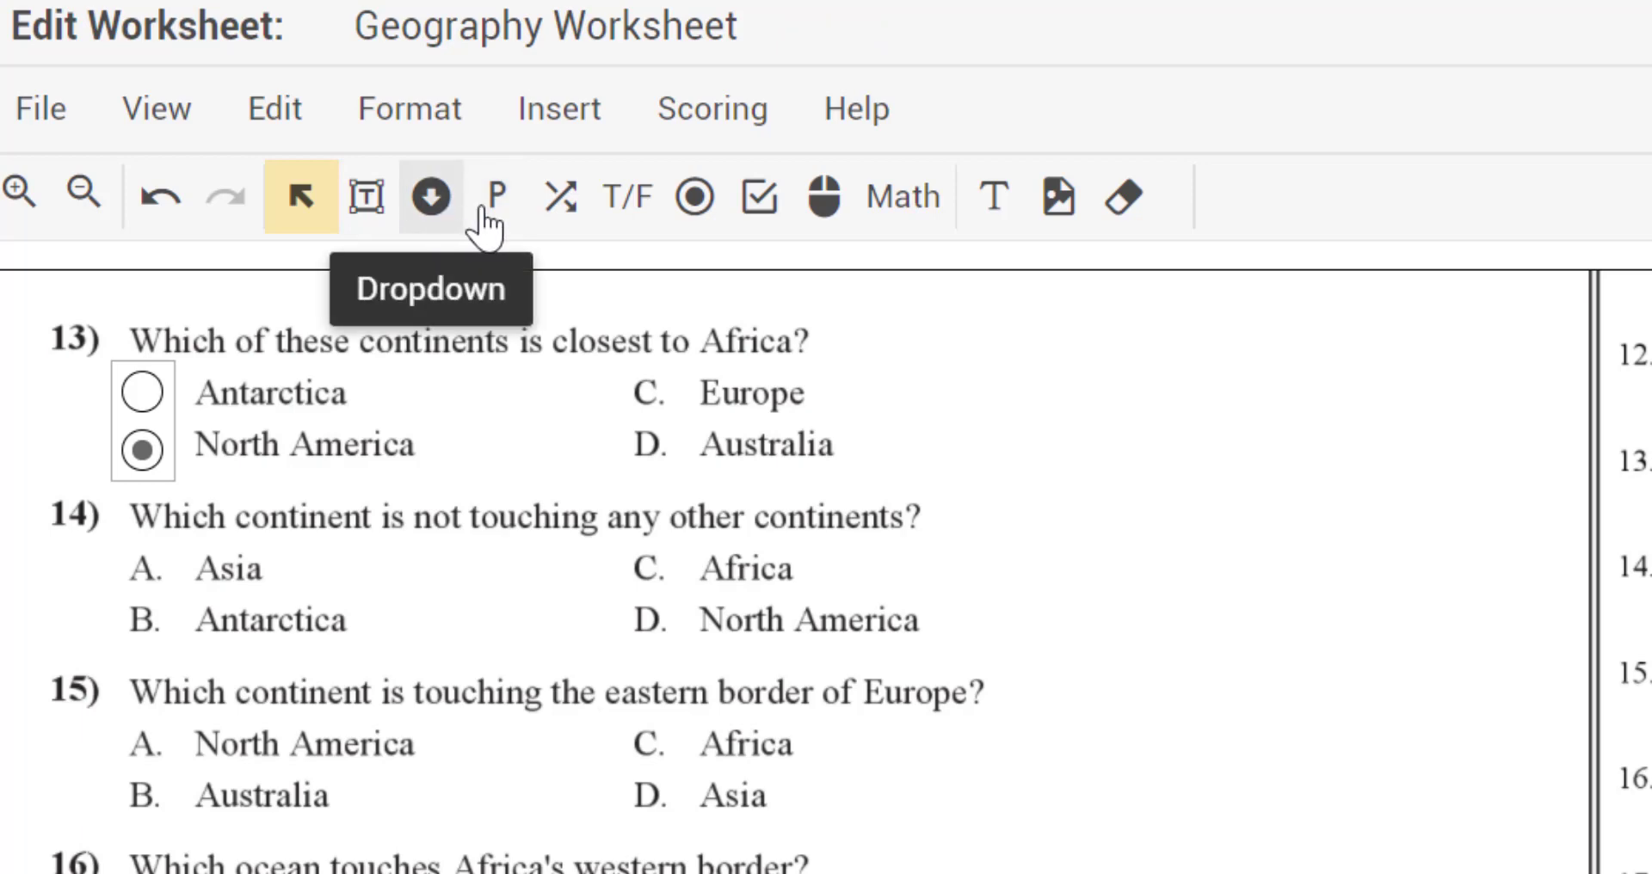
Step: Place a two-choice multiple choice item over options C and D of question 13 and mark Europe as the correct answer
click(696, 196)
click(742, 272)
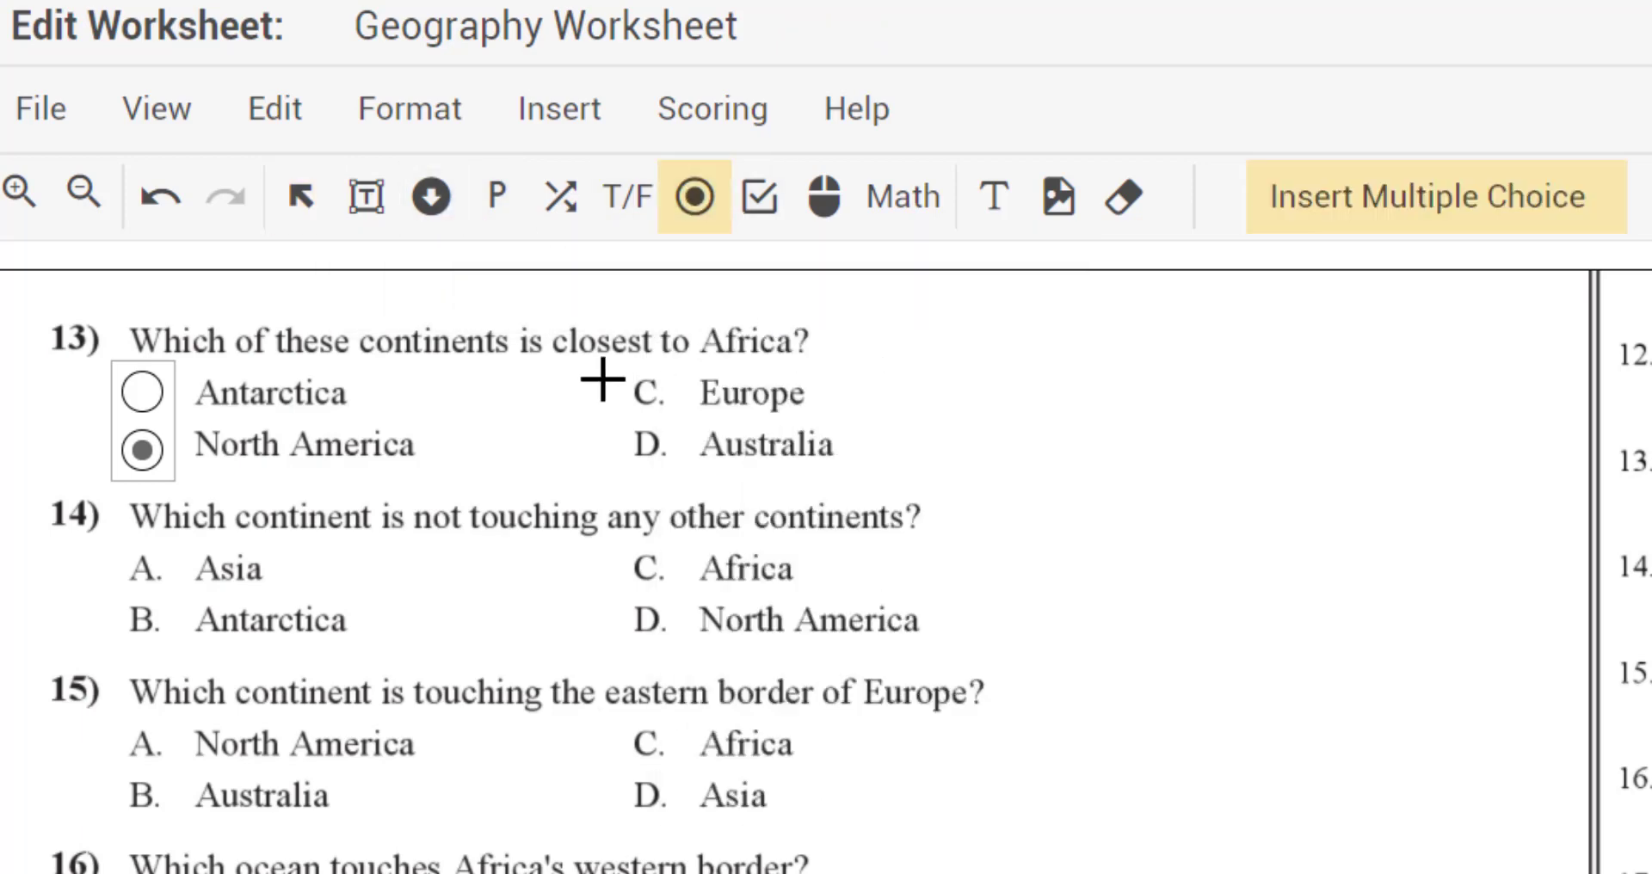
mouse_move(608, 379)
mouse_down()
mouse_move(668, 436)
mouse_move(670, 484)
mouse_up()
click(779, 408)
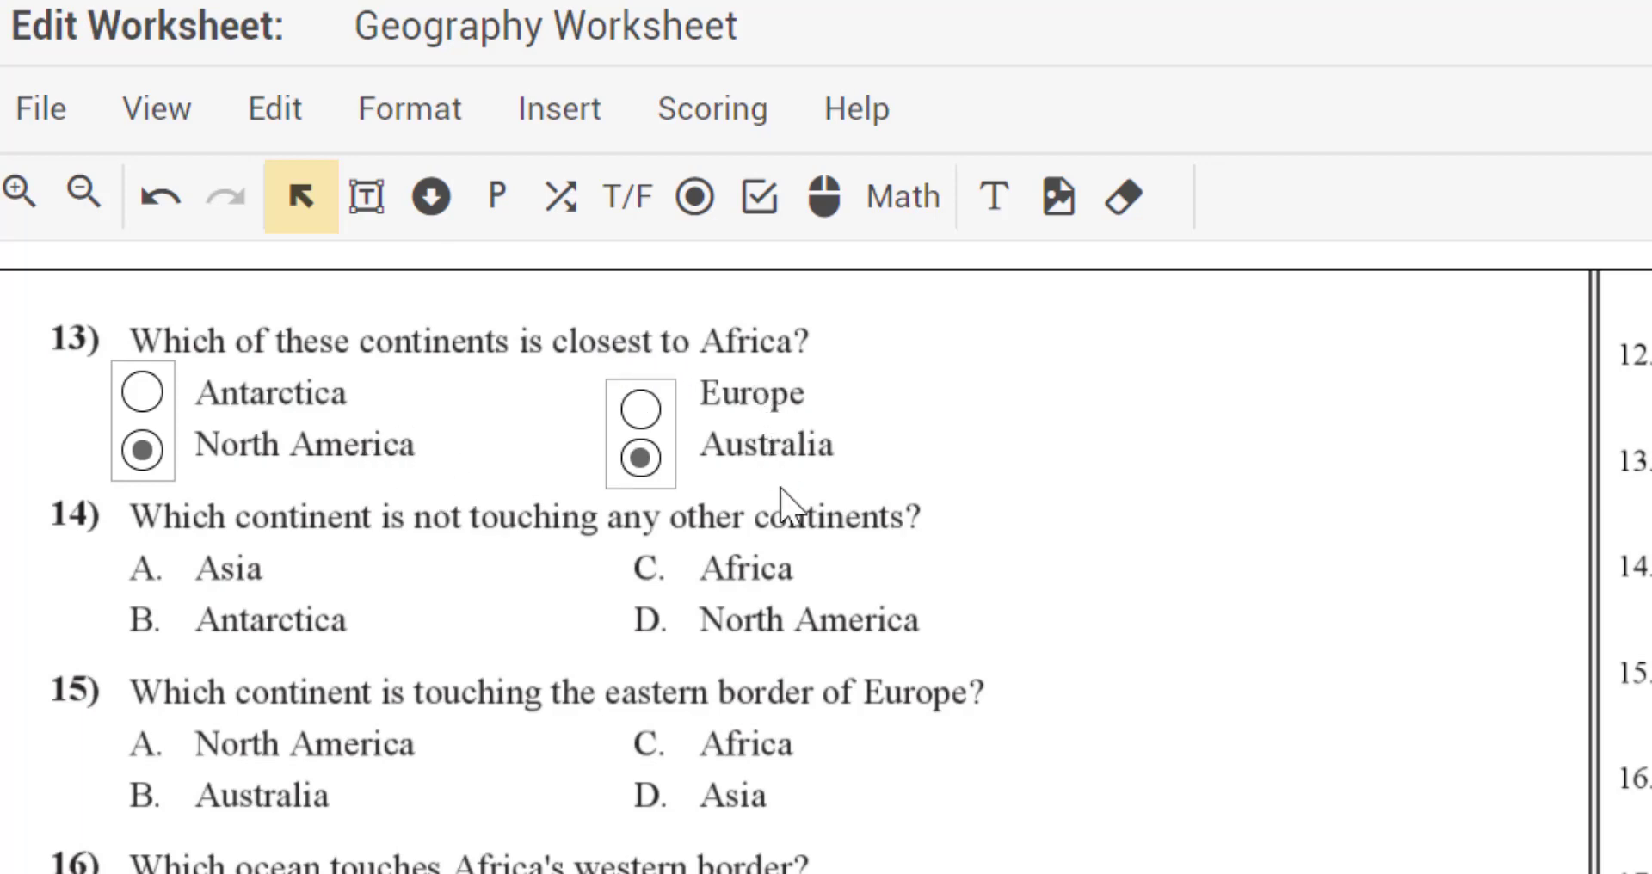
click(639, 408)
click(641, 412)
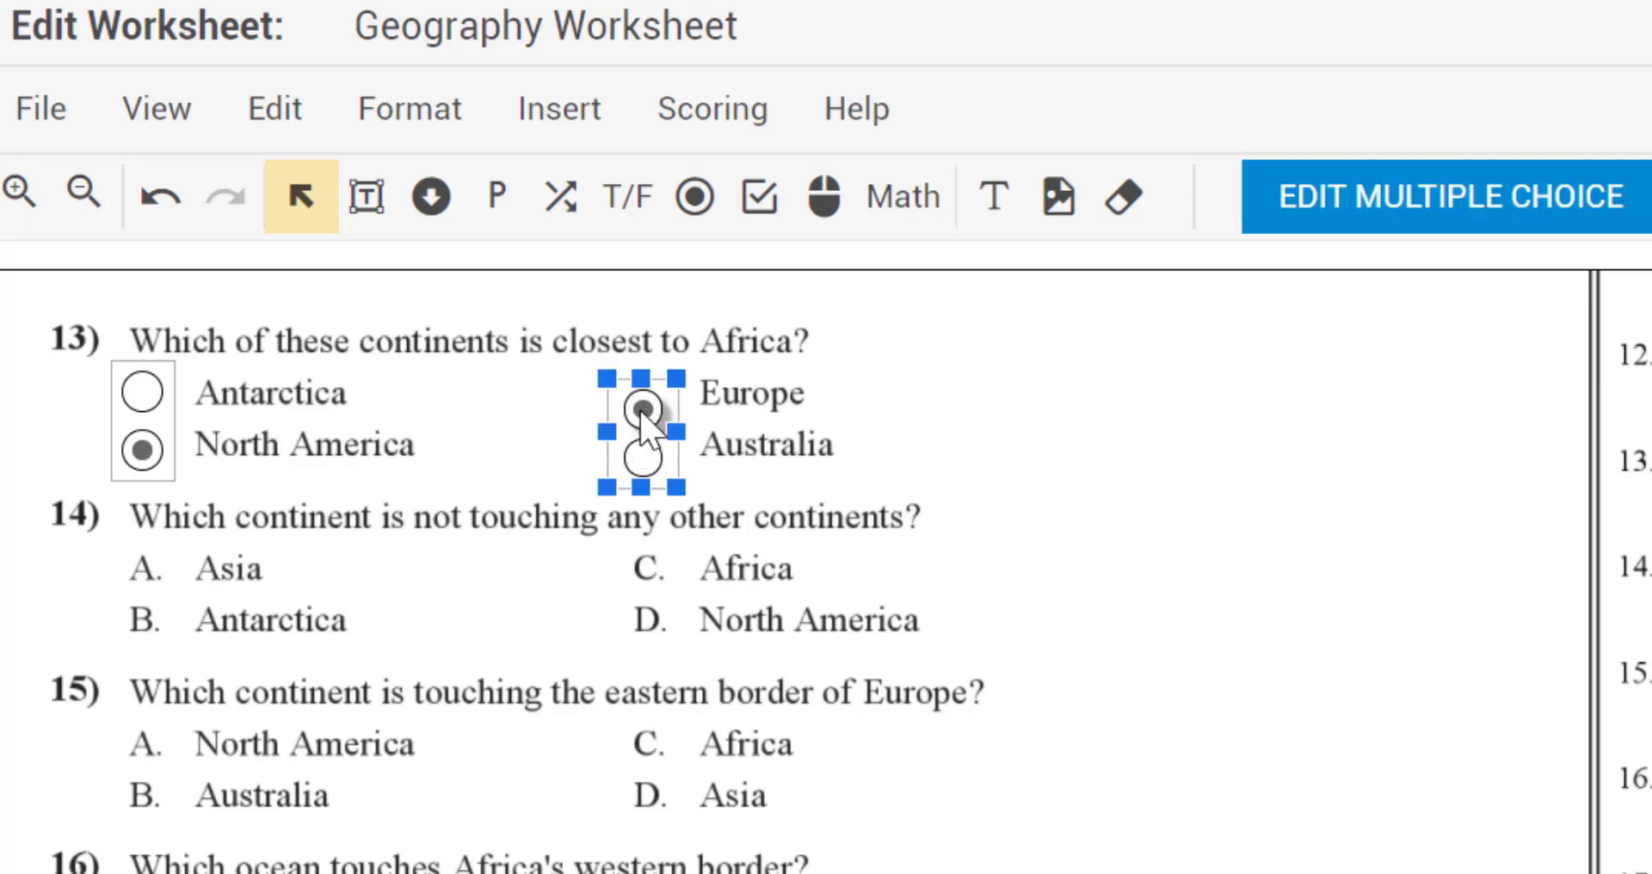
click(805, 451)
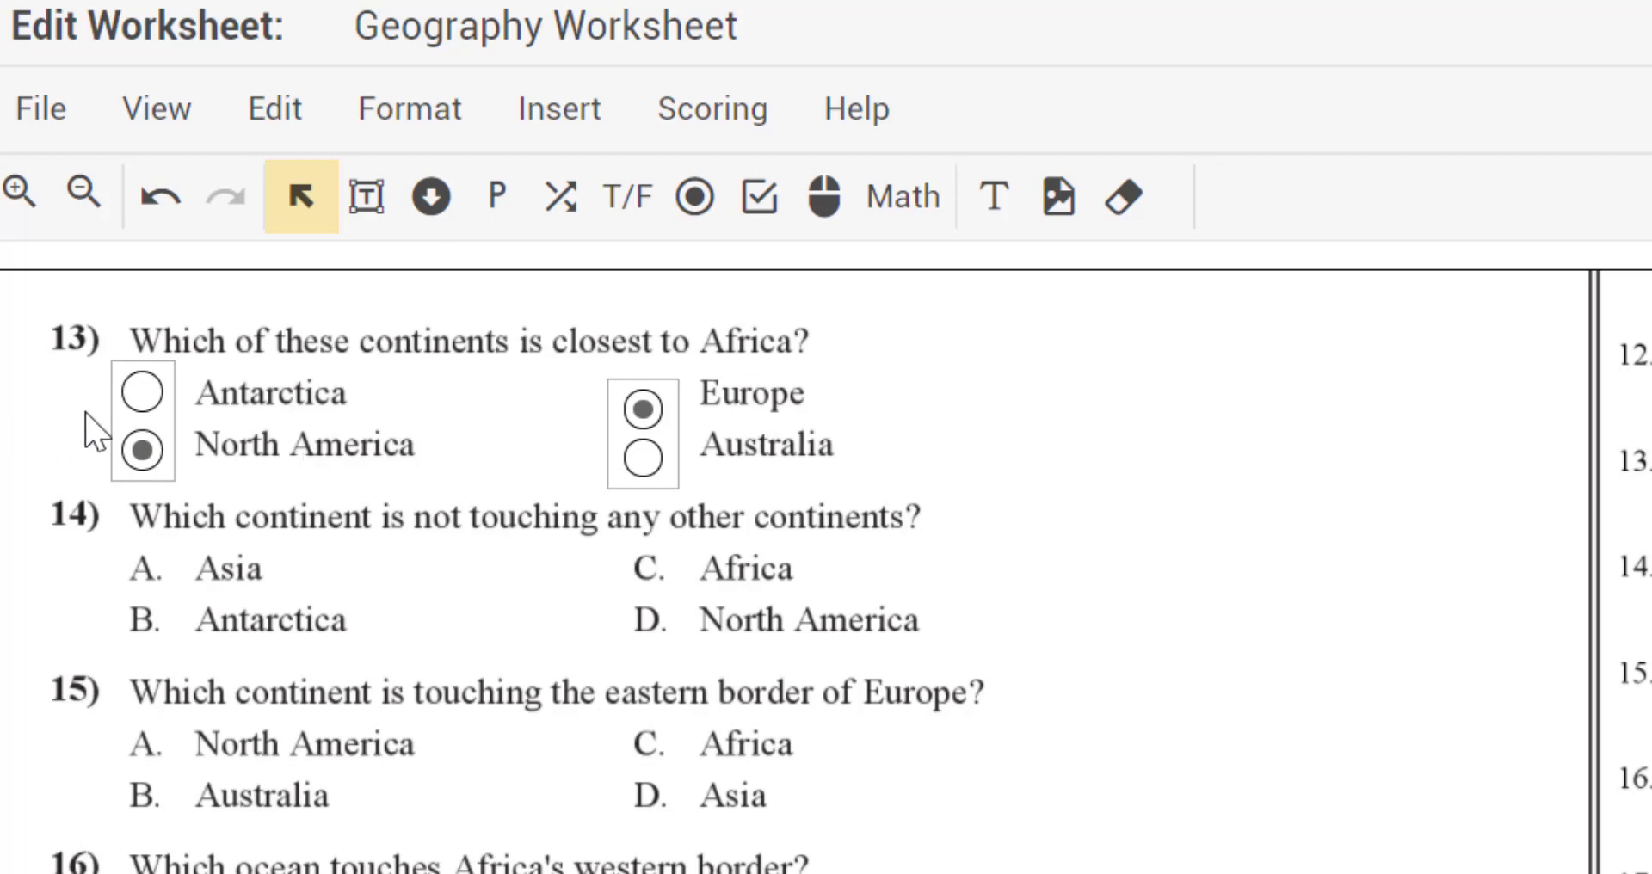
Step: Replace the Antarctica/North America item in question 13 with a new two-choice item that has no correct answer marked
click(131, 426)
key(Escape)
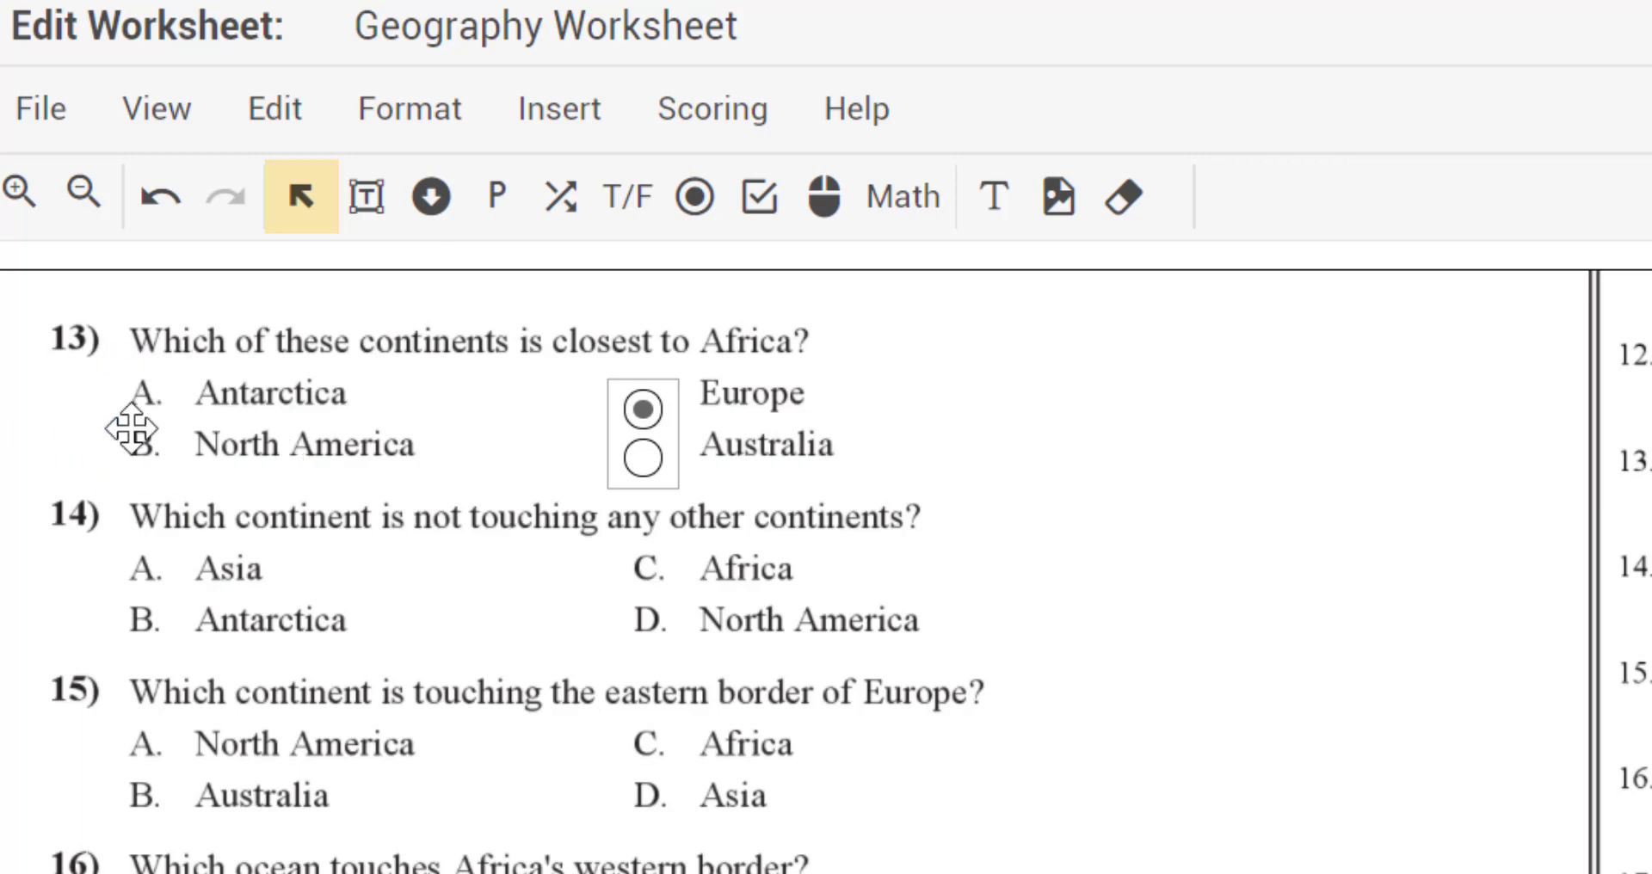
click(697, 196)
click(761, 274)
drag(111, 365, 186, 492)
click(249, 427)
drag(175, 427, 184, 423)
click(327, 441)
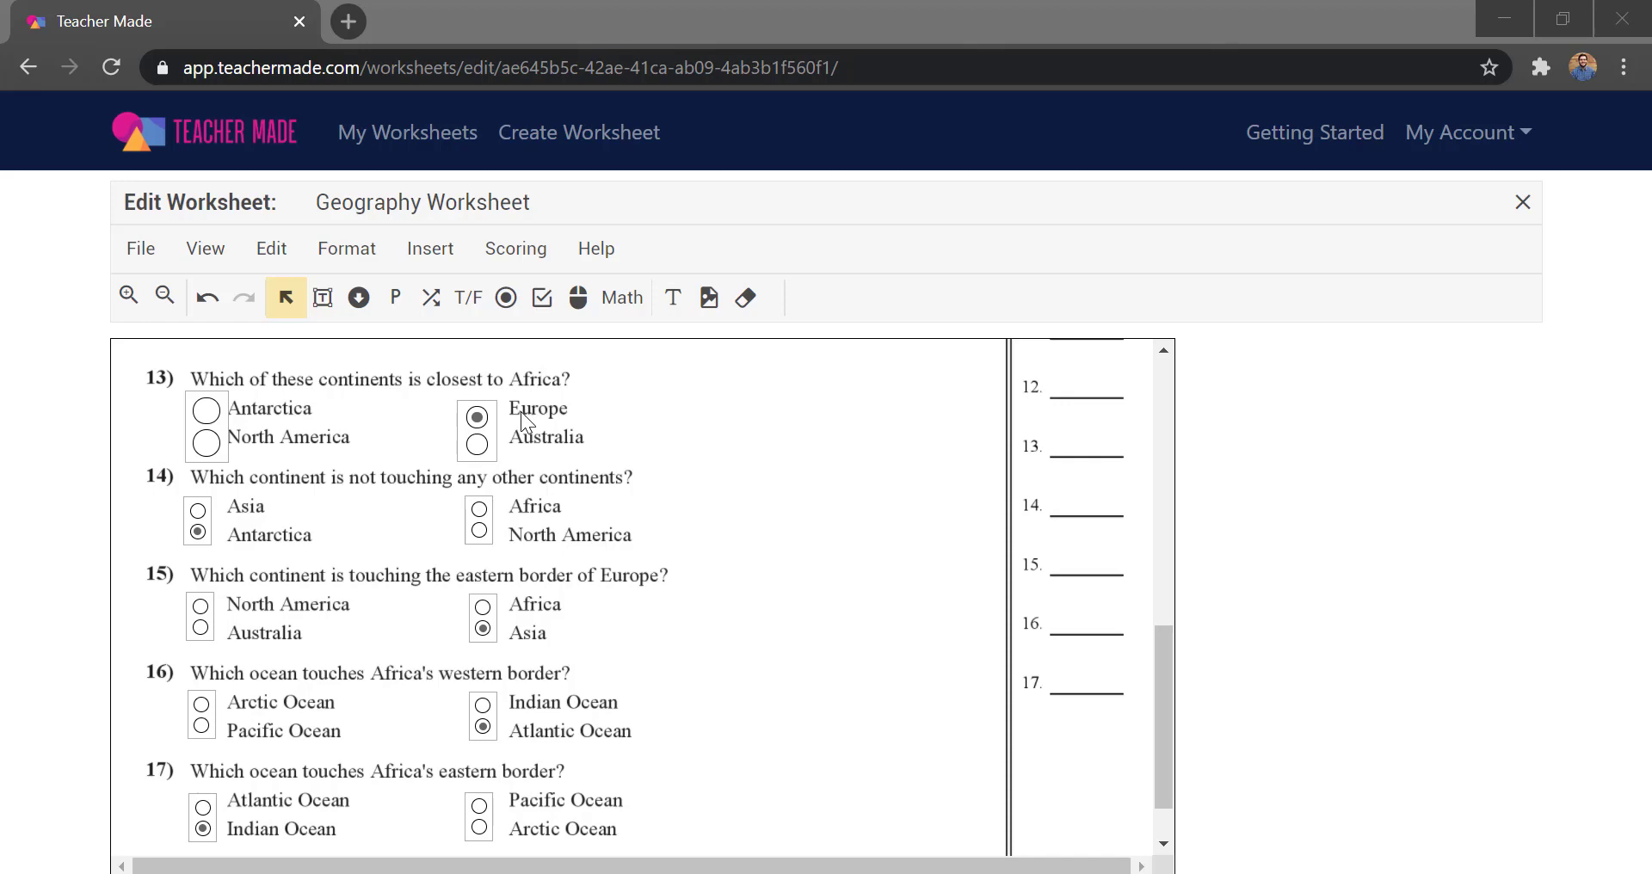
Step: Review the points and number-of-choices settings of question 13's Europe/Australia item without changing them
click(478, 420)
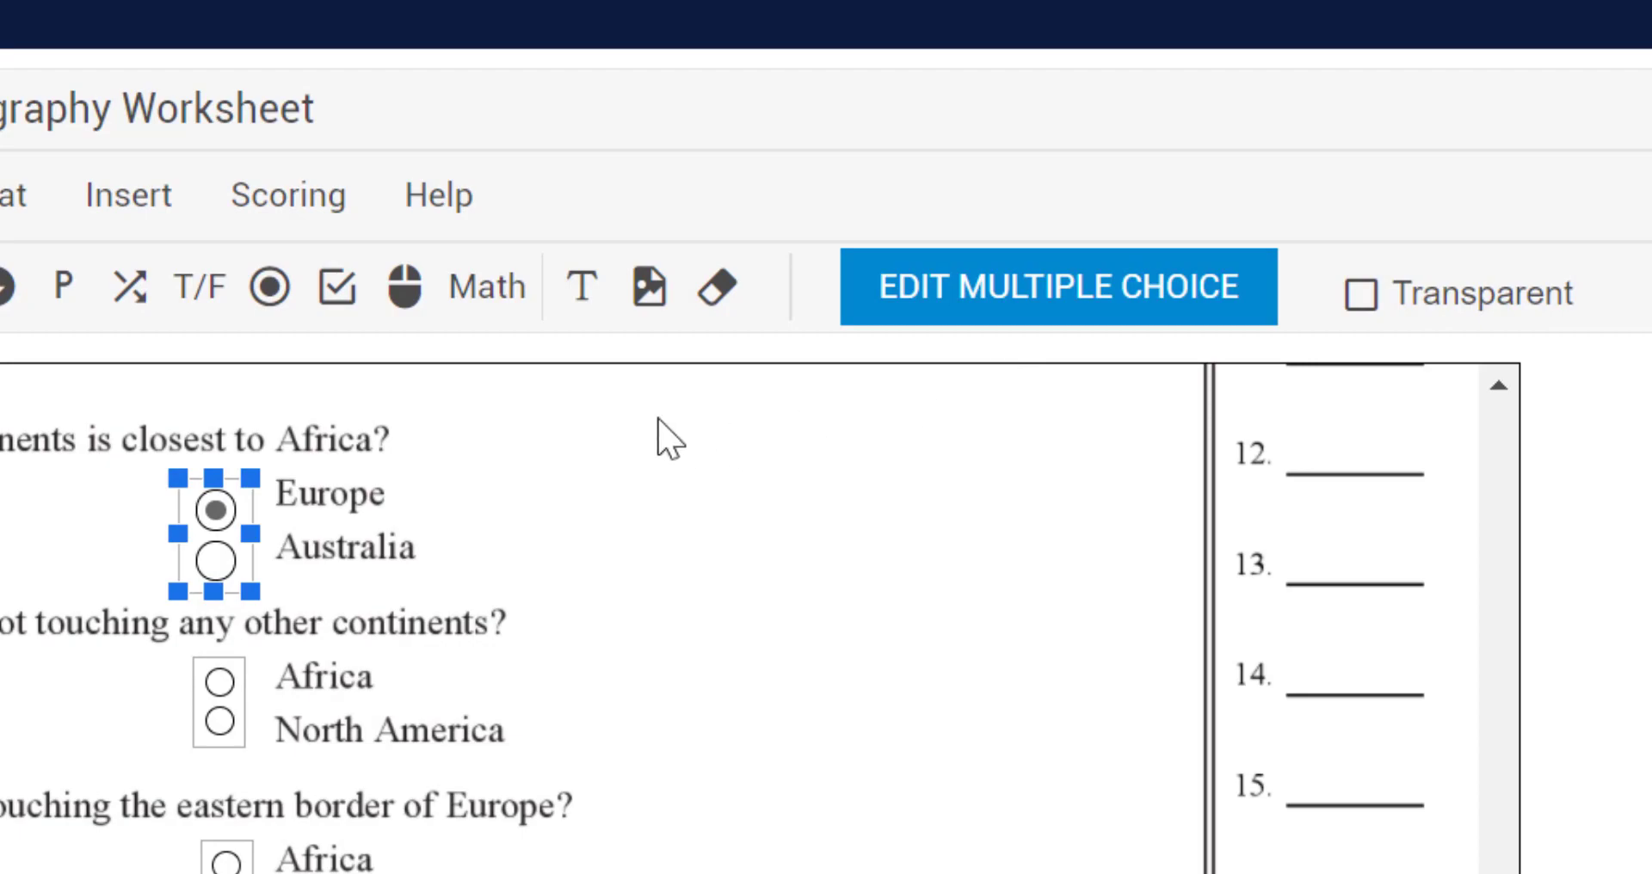
click(985, 318)
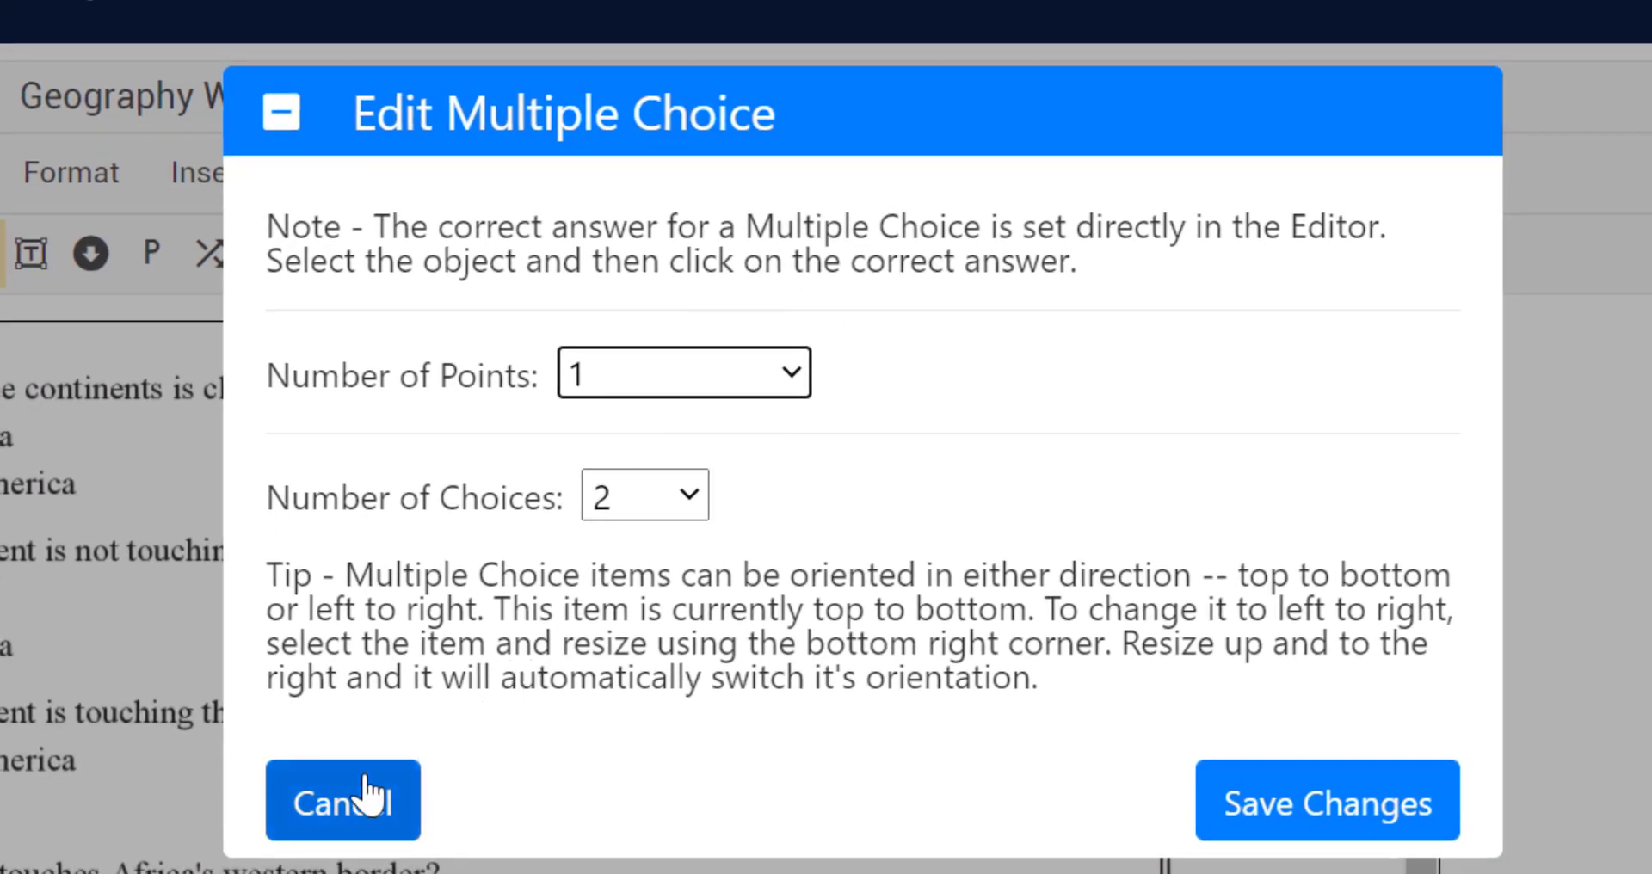
click(387, 798)
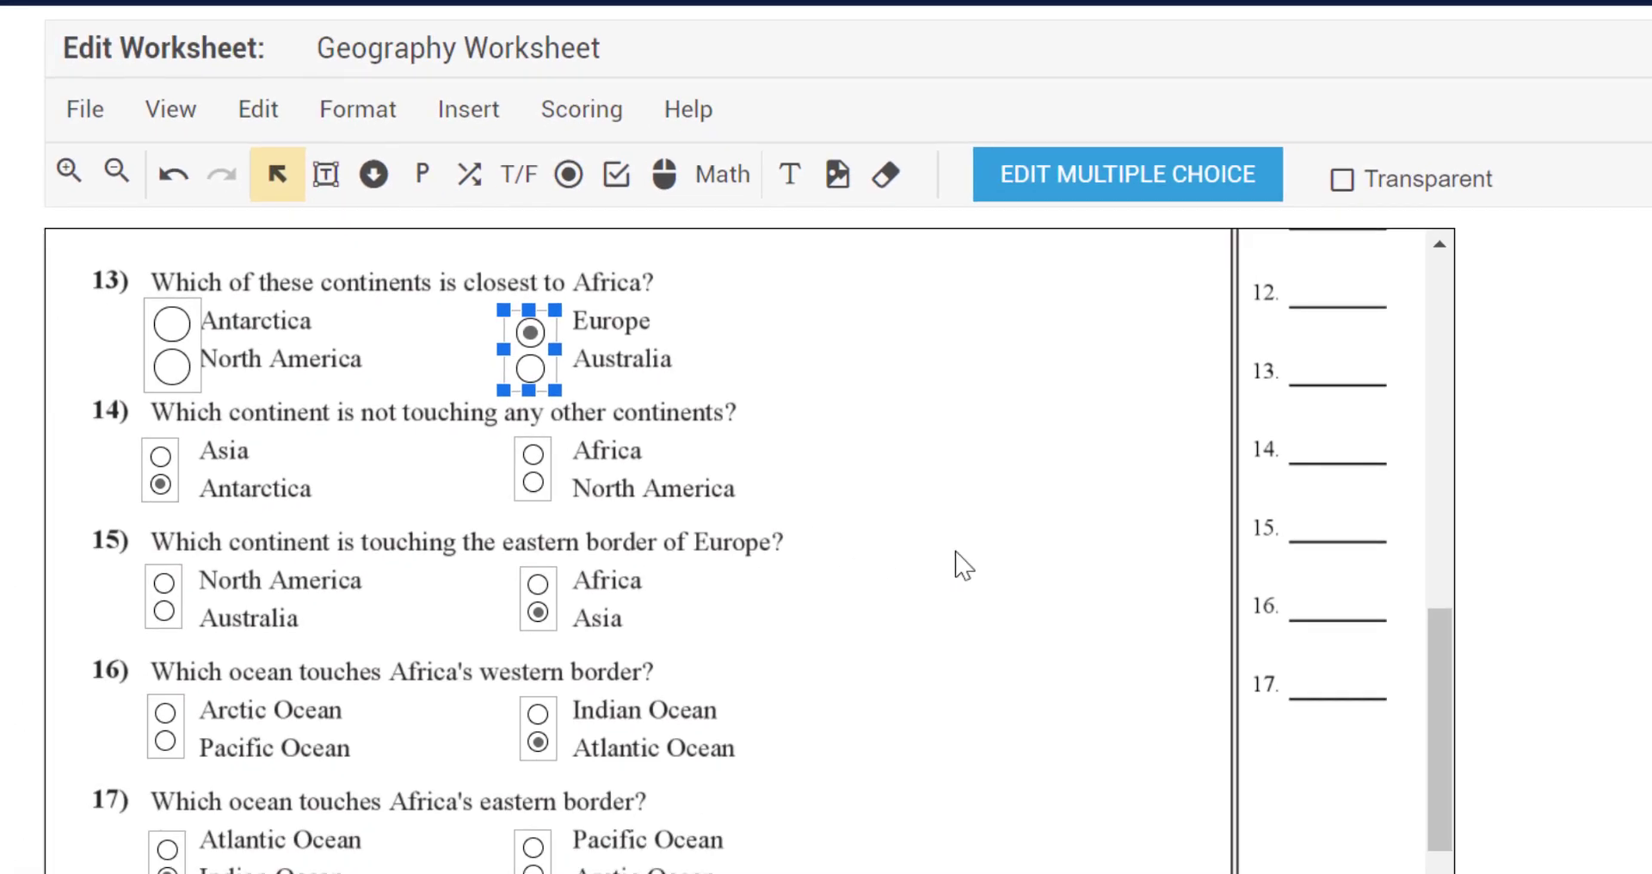
click(964, 566)
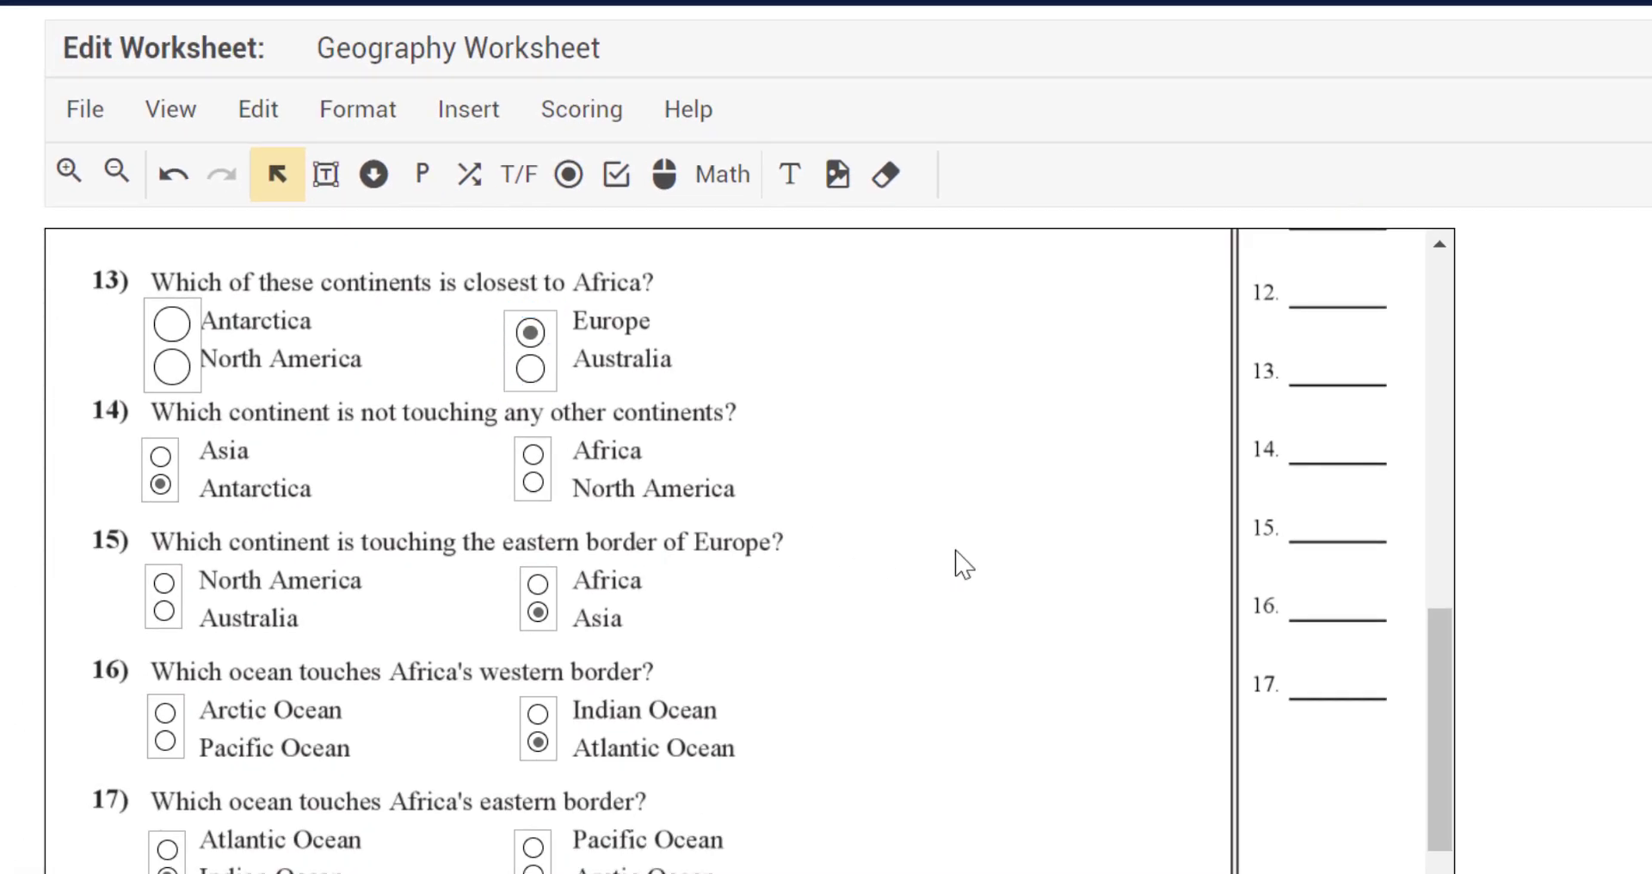
Step: Cover the Answers heading and the first answer lines beside the map with a white color block
scroll(964, 566, up, 10)
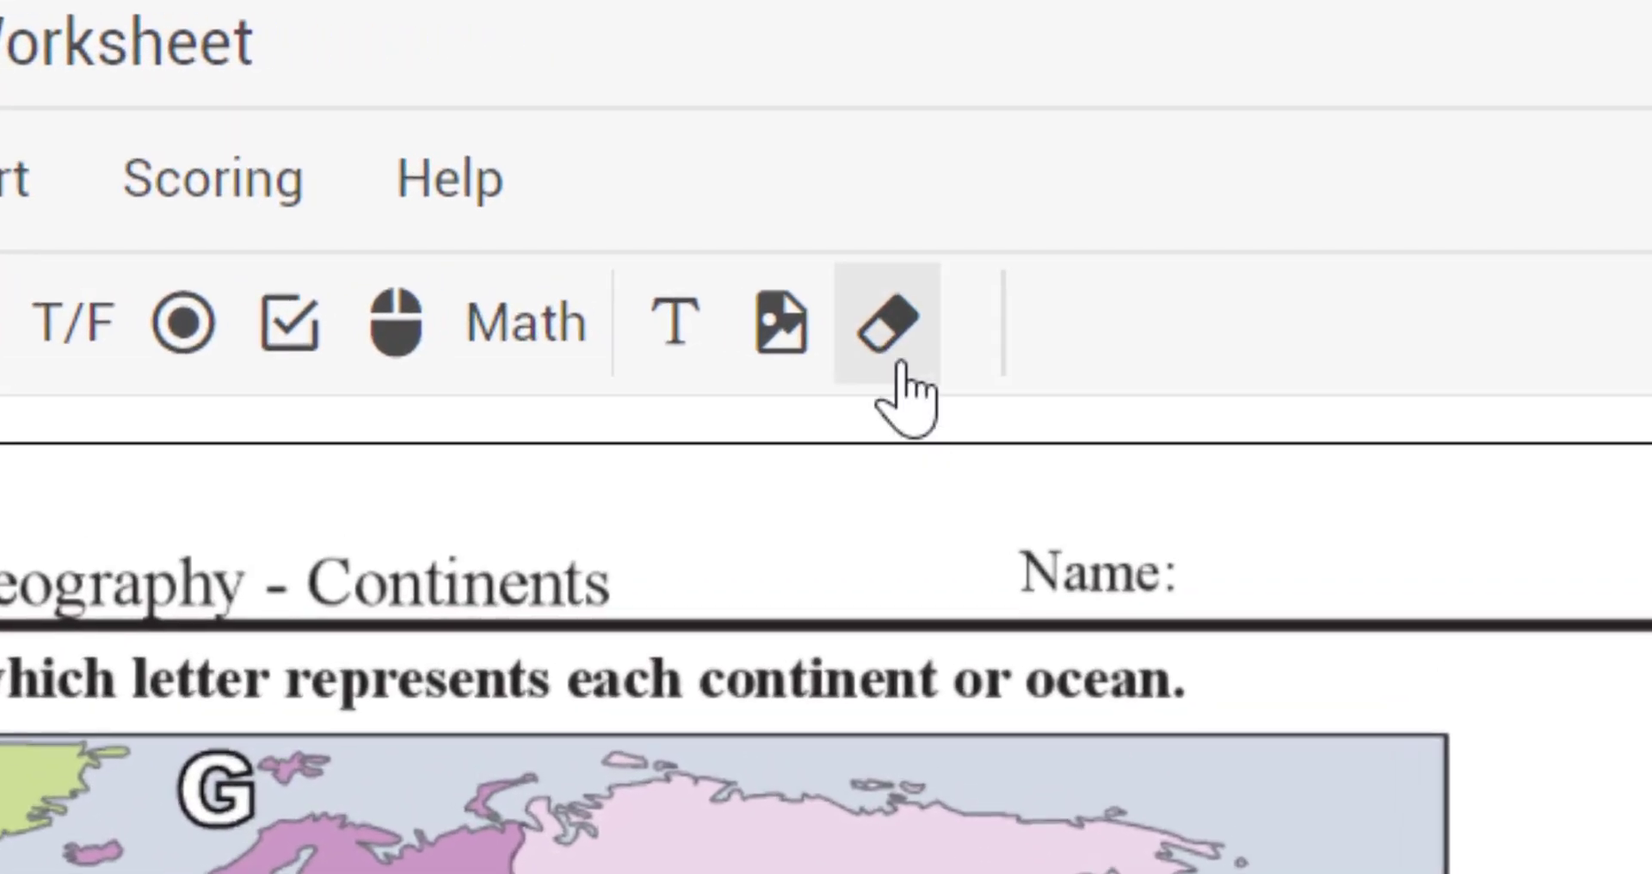
click(898, 370)
click(895, 361)
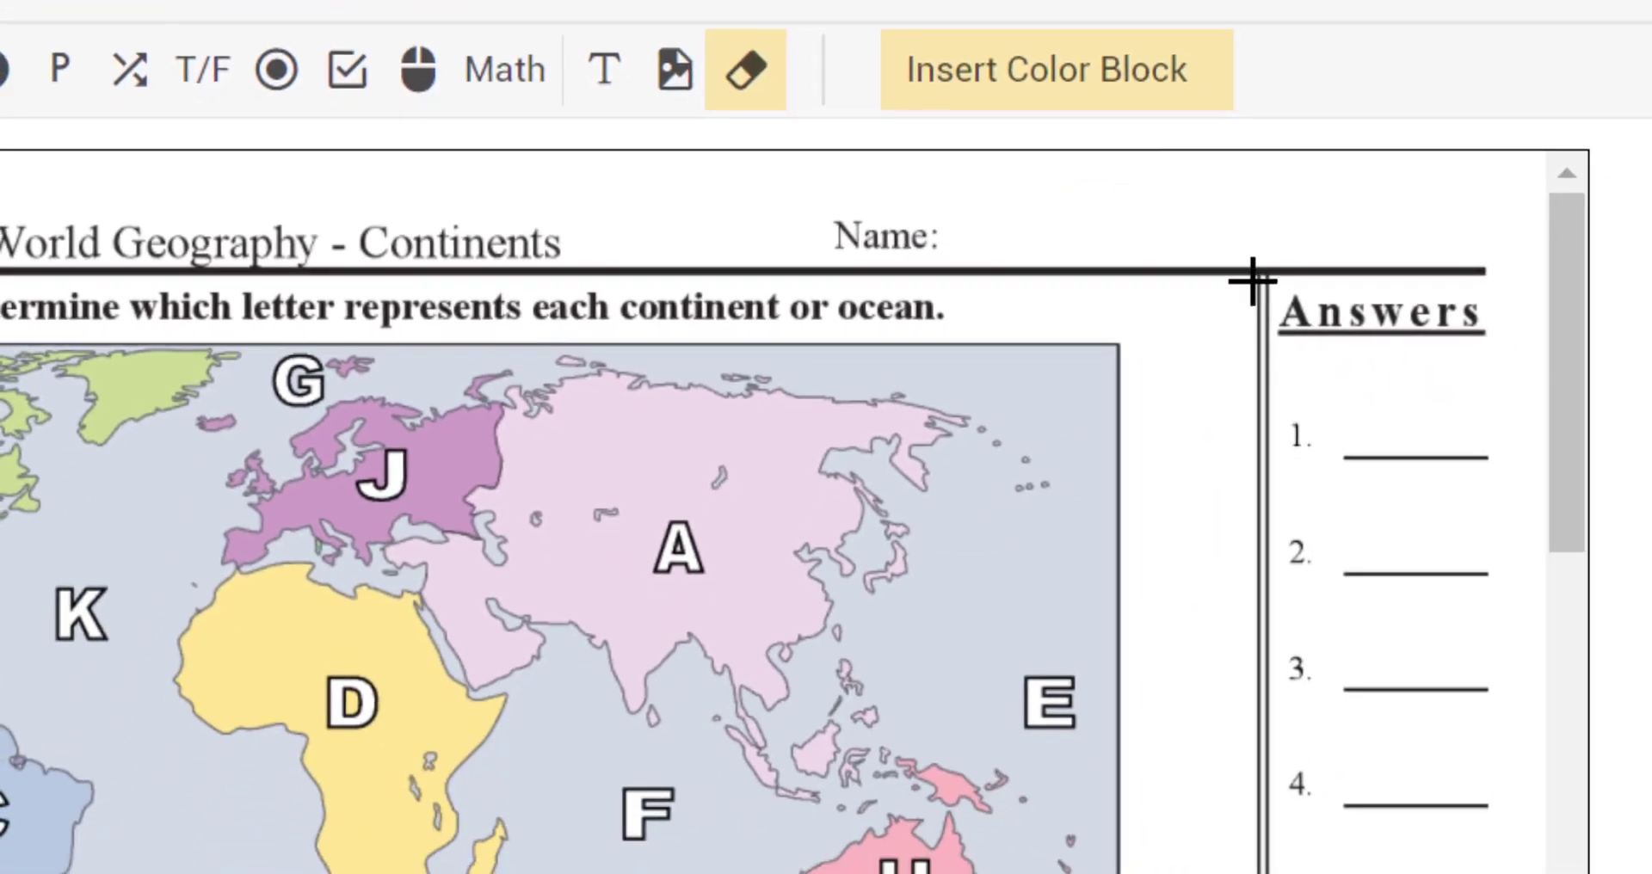
drag(1288, 376, 1496, 819)
drag(1398, 741, 1309, 637)
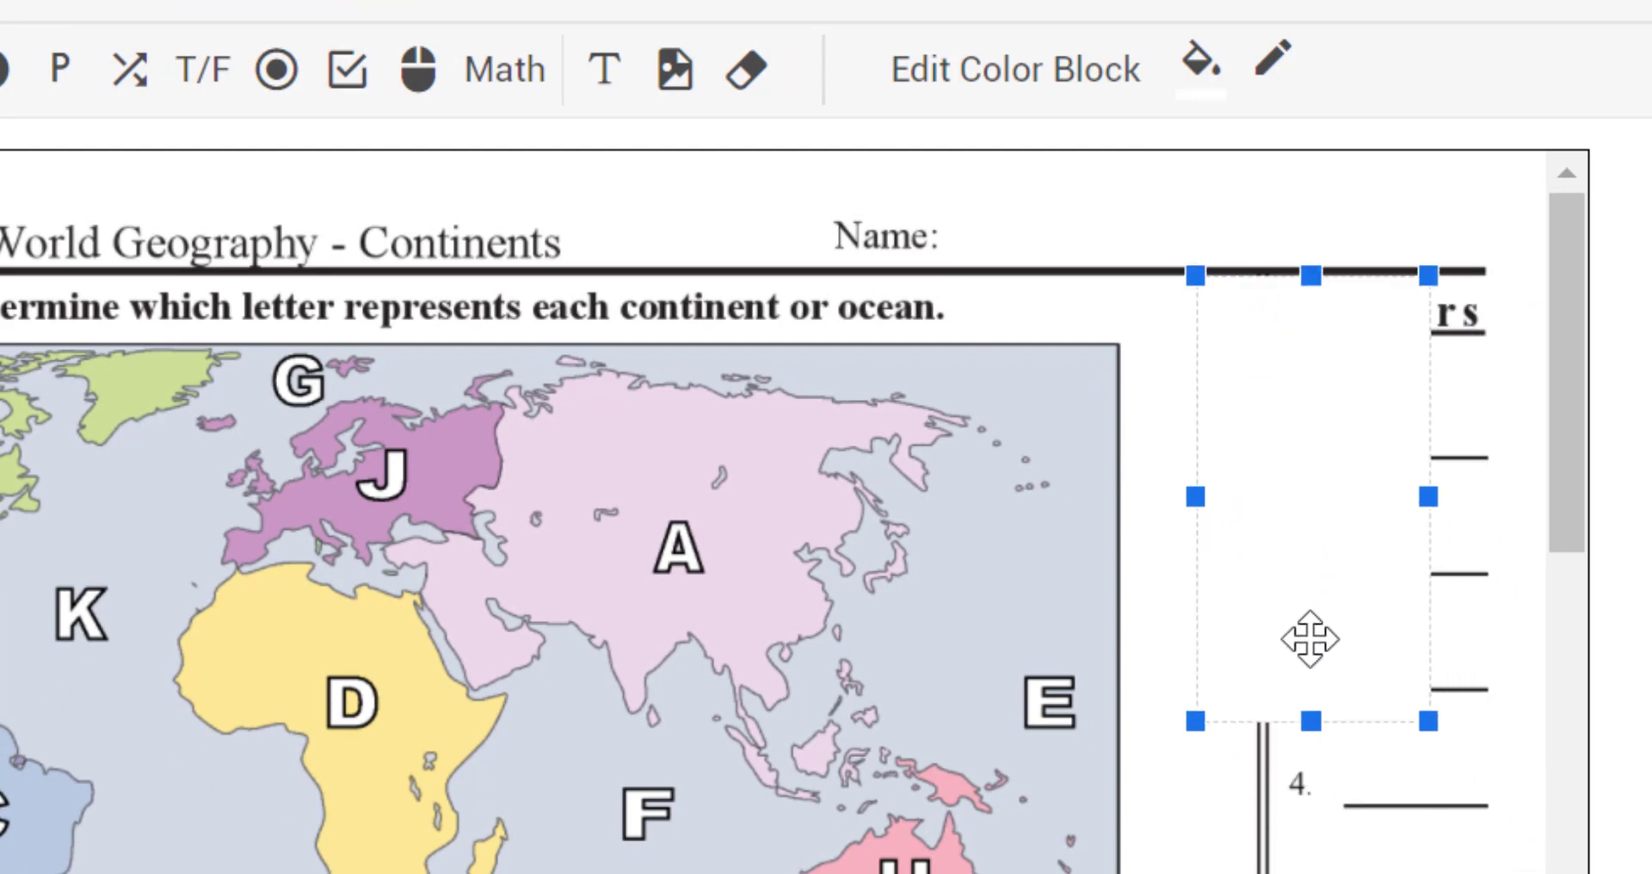
drag(1428, 721, 1520, 782)
Step: Extend the white color block down over all remaining answer lines, through line 17, to the page footer
scroll(1457, 709, down, 8)
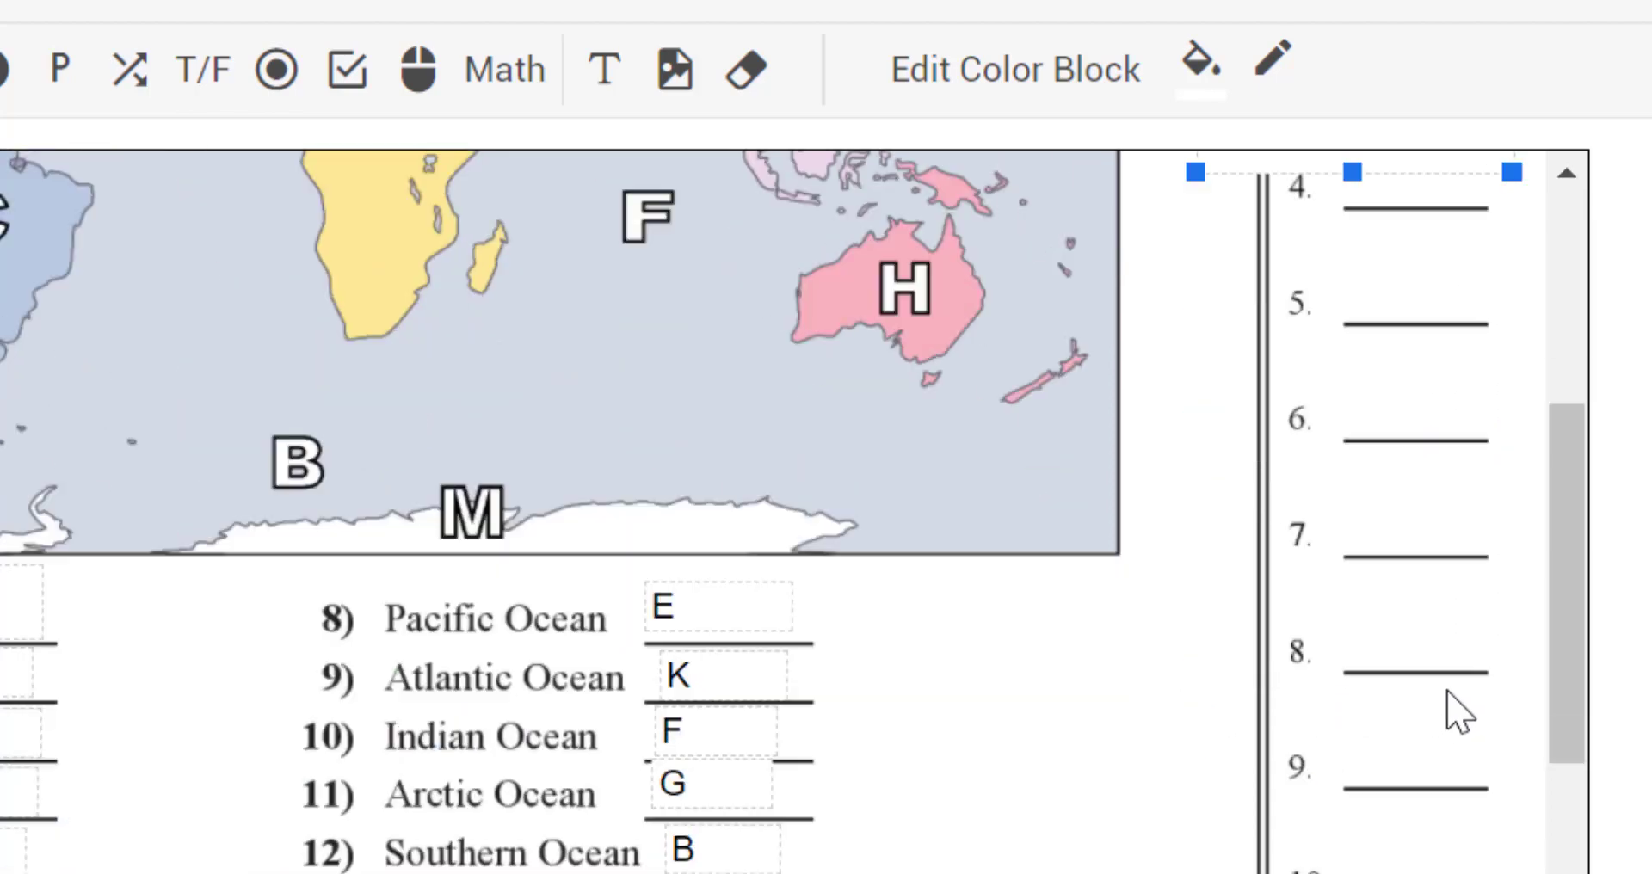
scroll(1428, 350, up, 4)
drag(1351, 415, 1353, 527)
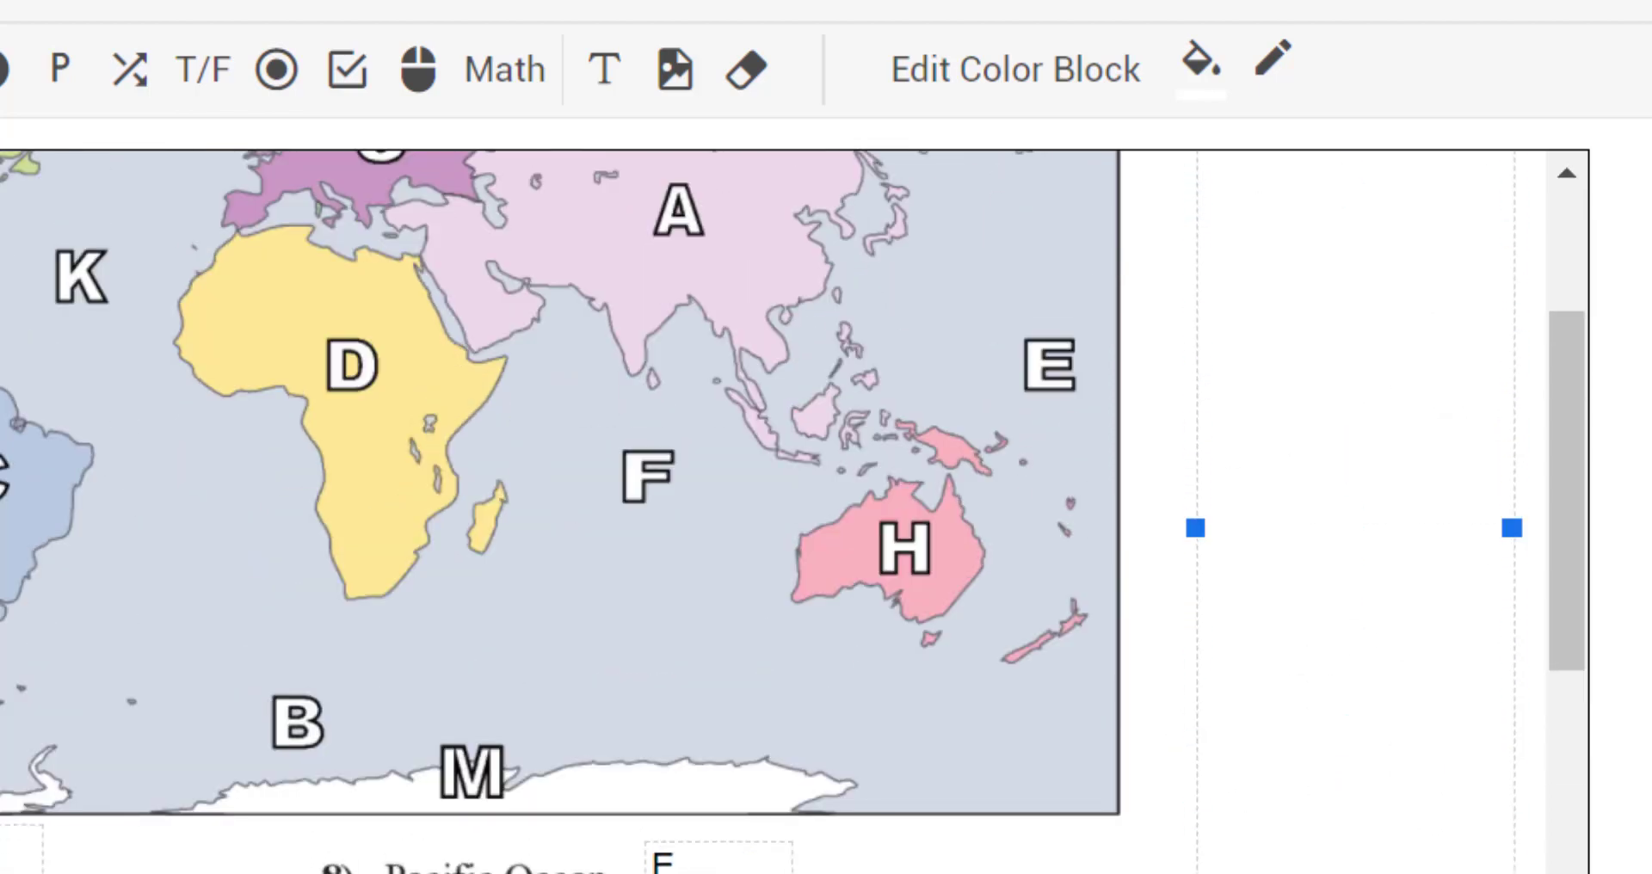
scroll(1568, 553, down, 10)
scroll(1456, 423, up, 3)
drag(1351, 456, 1355, 869)
scroll(1377, 742, down, 6)
drag(1355, 487, 1390, 873)
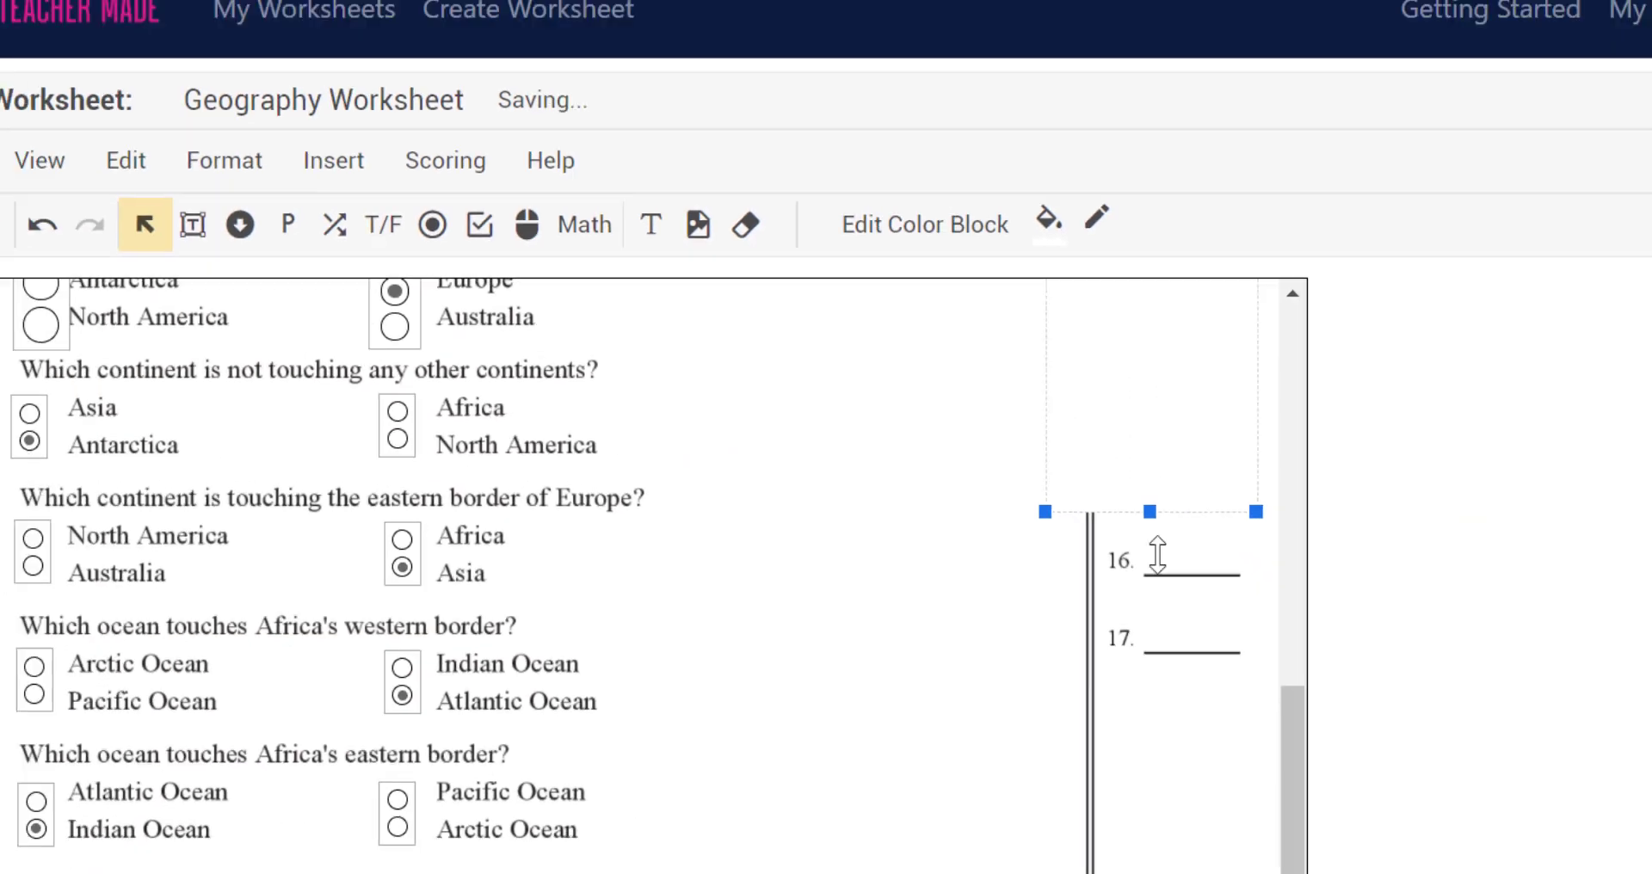
drag(1072, 807, 1074, 812)
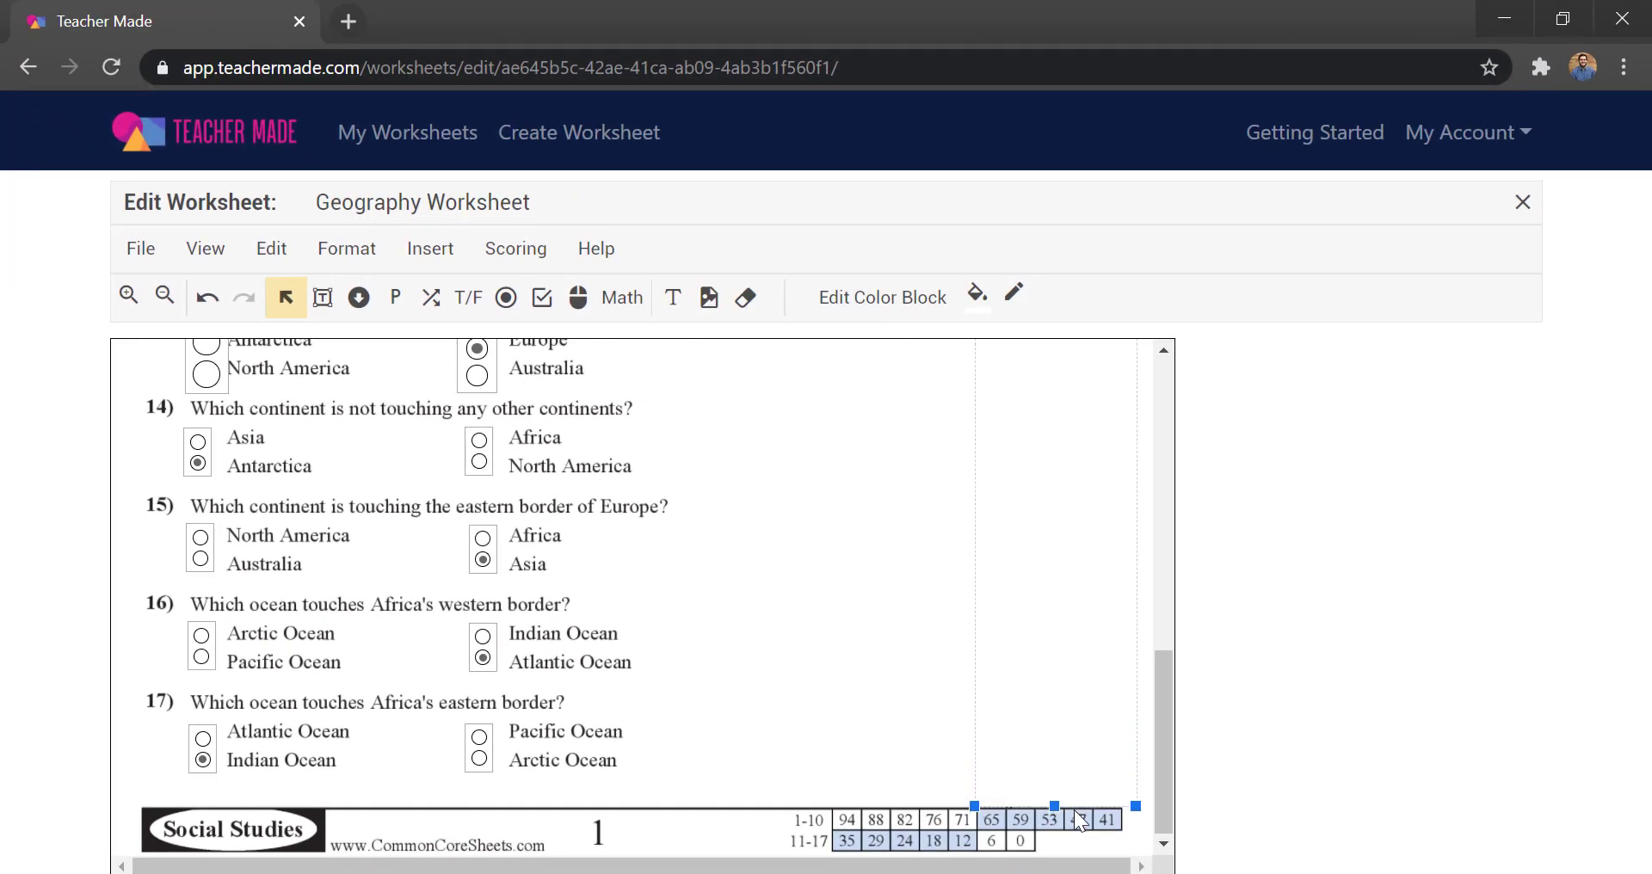
click(911, 734)
Step: Preview the finished worksheet and look over the map and the blank answer fields
scroll(835, 613, up, 15)
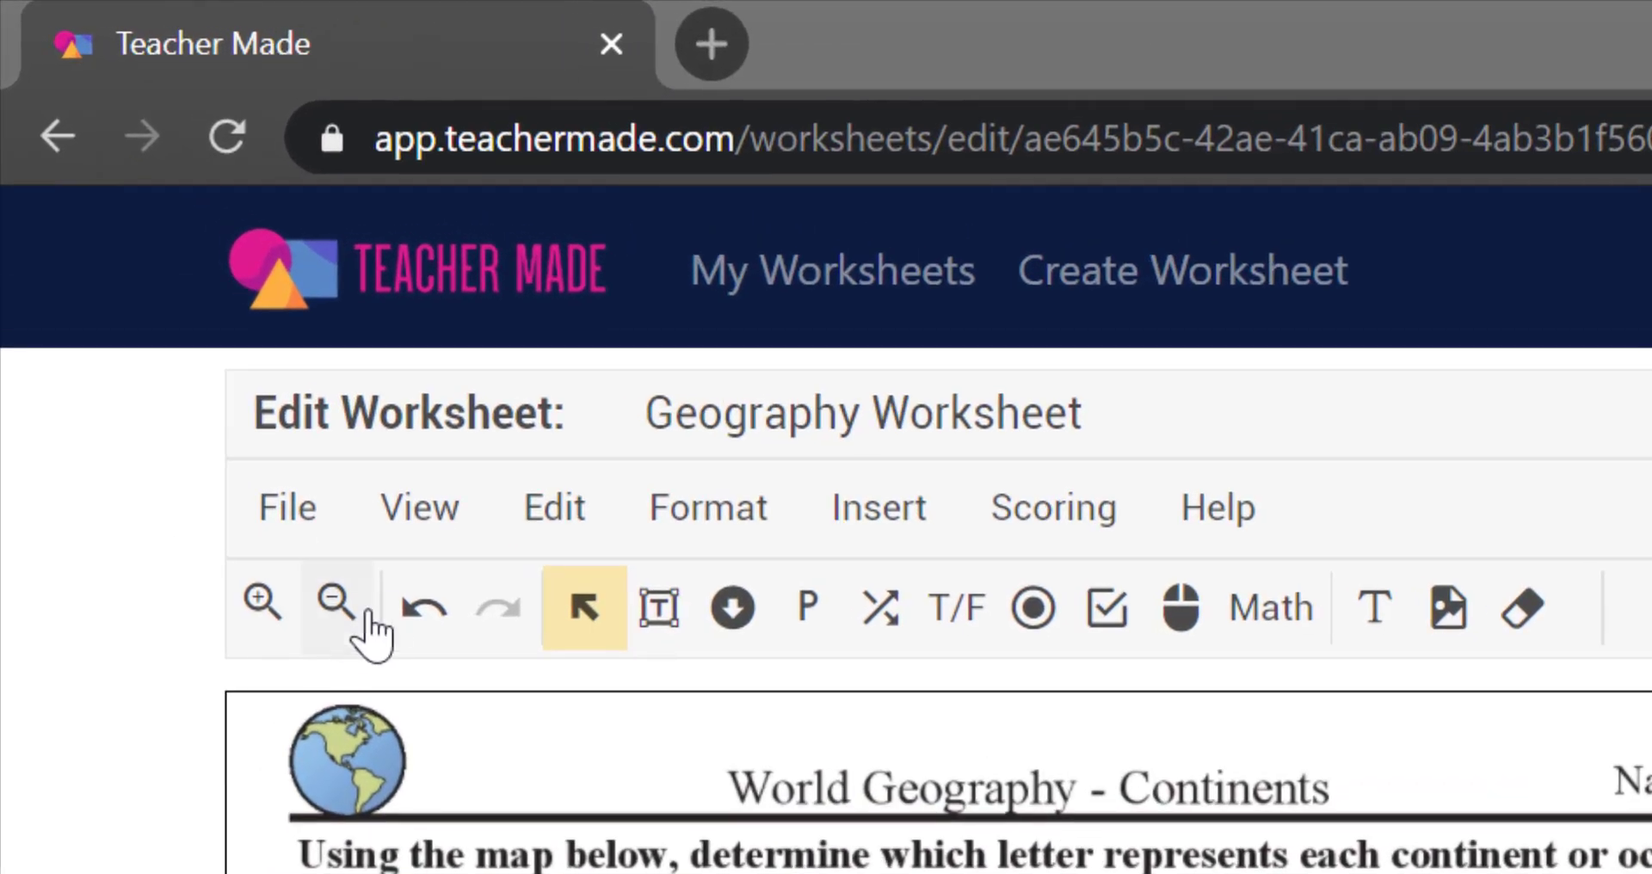
click(421, 517)
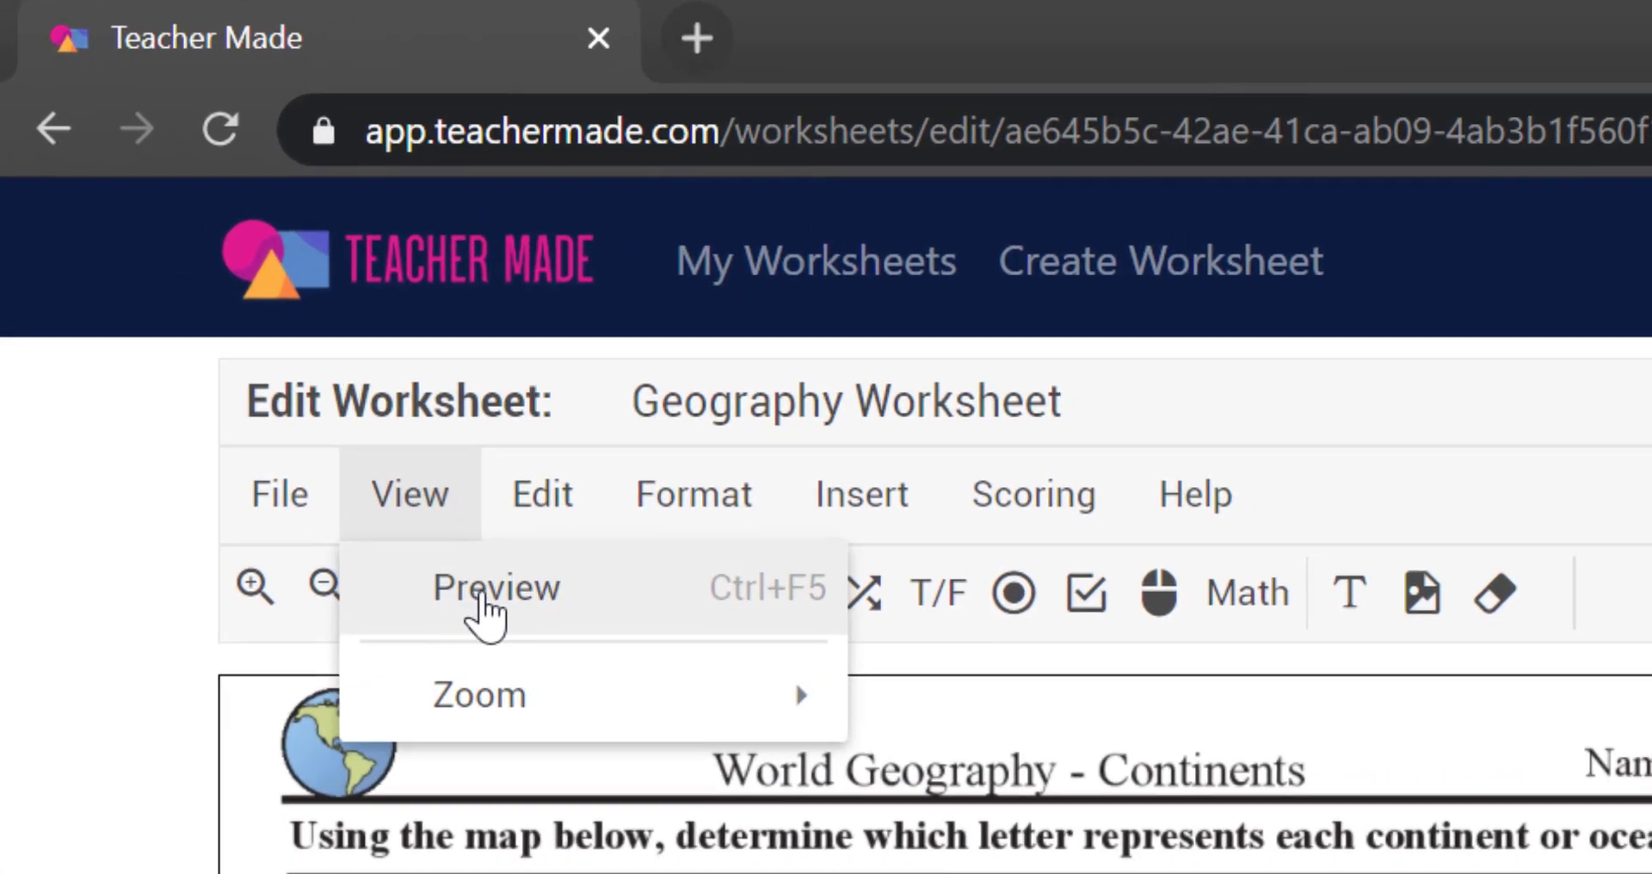
click(479, 597)
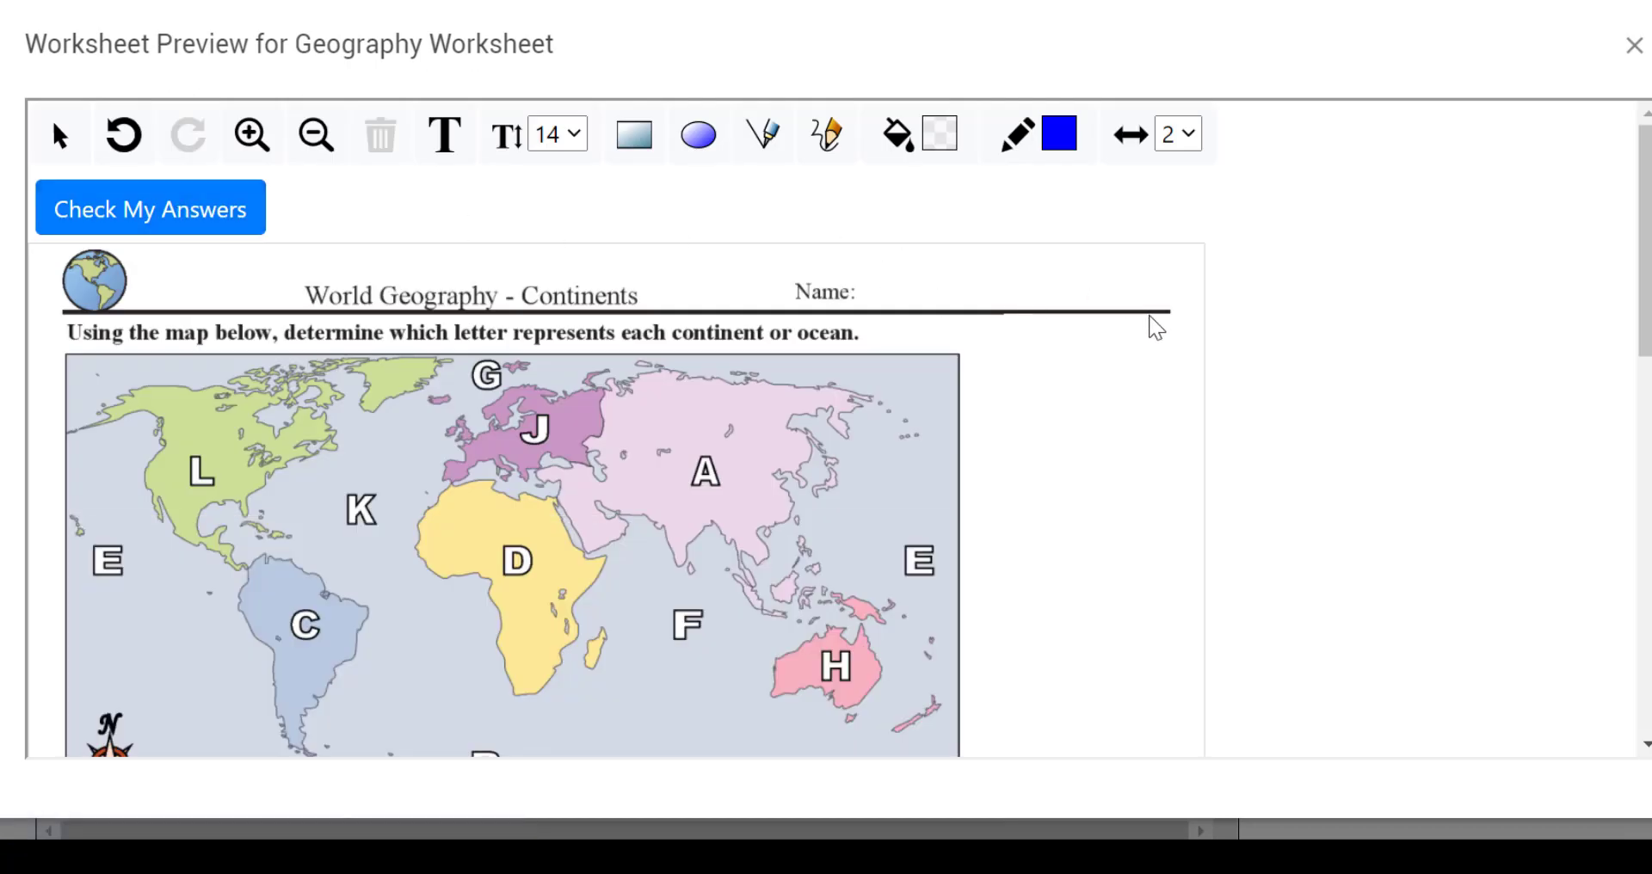
scroll(985, 349, down, 5)
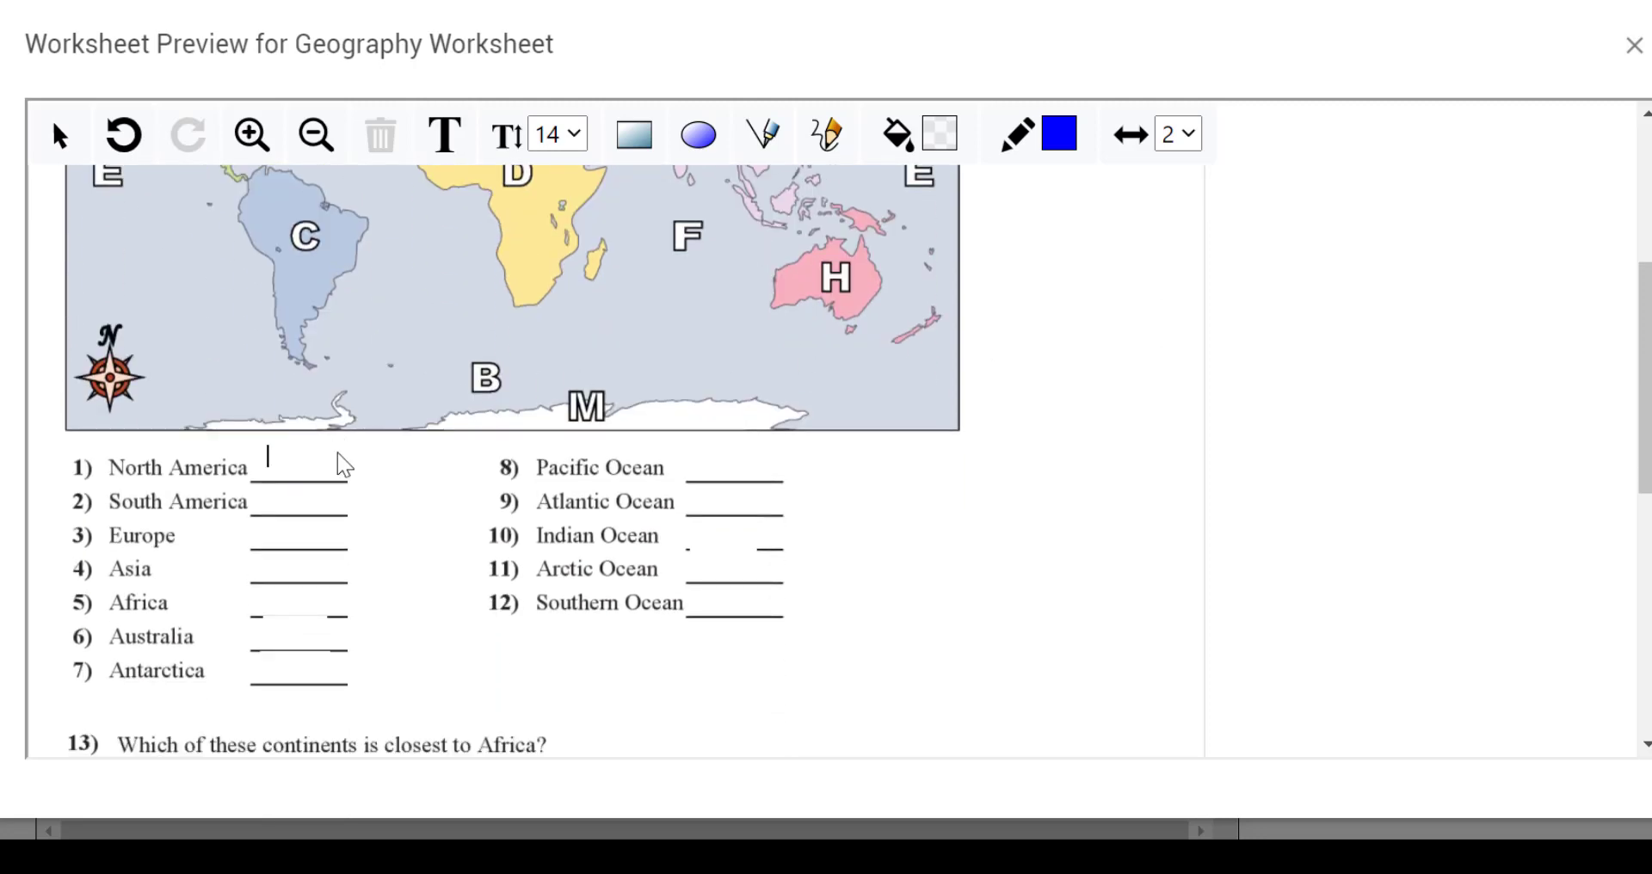
scroll(342, 463, up, 2)
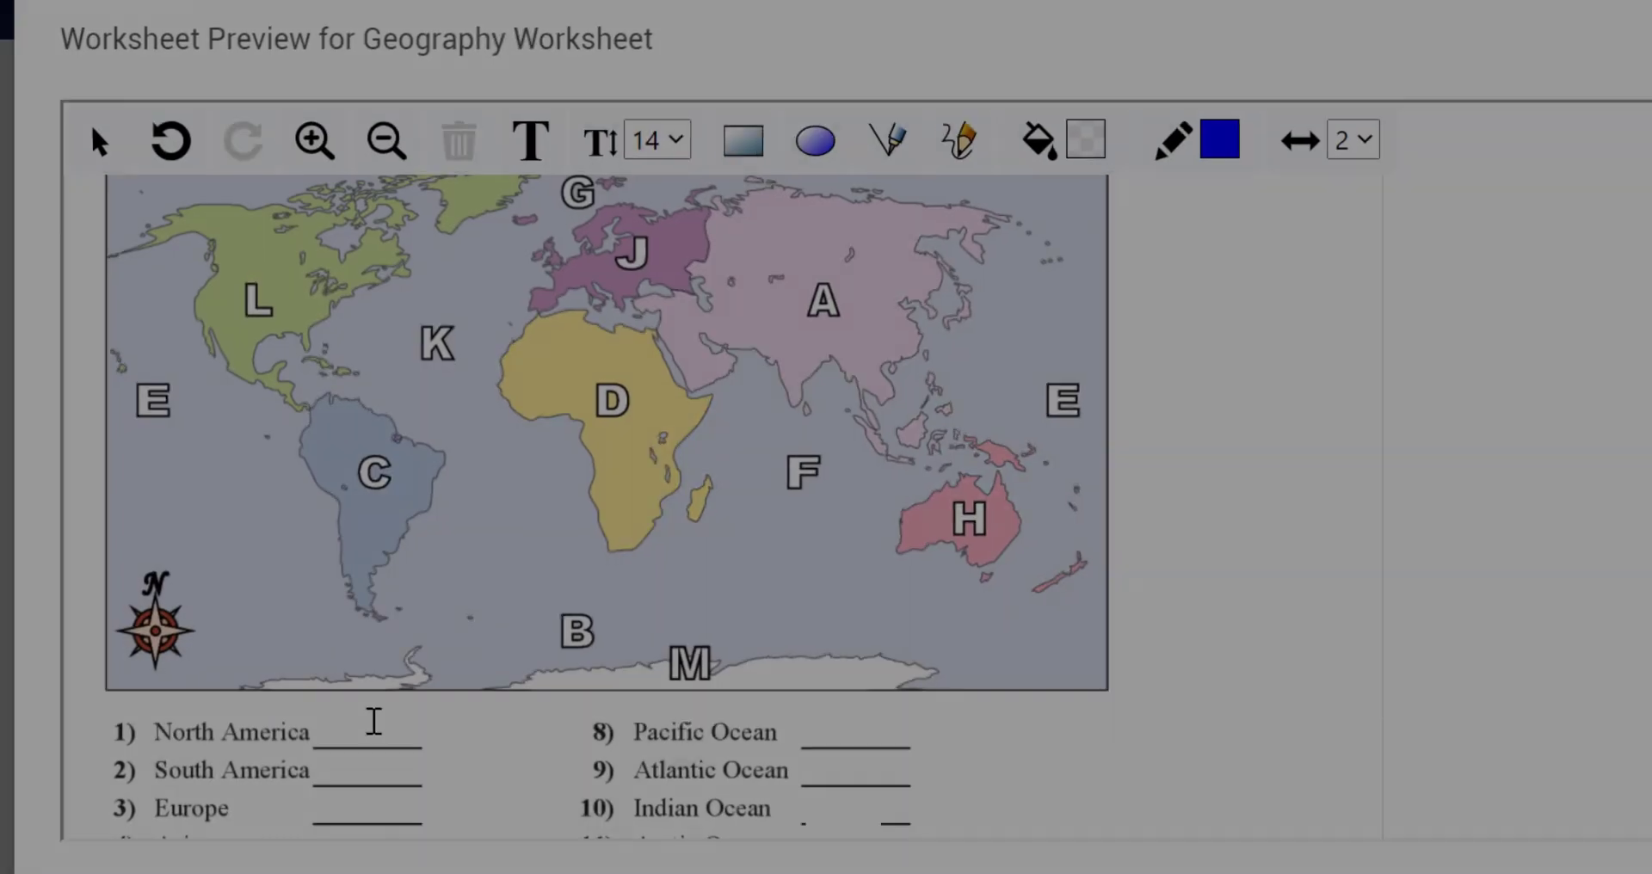
Step: Fill in the preview's continent answers 1 to 7 with L, C, J, D, A, C and M
text(L)
click(281, 693)
text(C)
click(308, 719)
text(J)
scroll(307, 720, down, 2)
click(279, 579)
text(D)
click(388, 666)
text(A)
click(370, 692)
text(C)
click(369, 747)
text(M)
Step: Fill in the preview's ocean answers 8 to 12 with E, K, B, B and B
scroll(766, 631, up, 1)
scroll(766, 630, up, 2)
click(878, 752)
text(E)
click(865, 771)
text(KB)
scroll(827, 649, down, 2)
click(838, 629)
text(B)
key(Tab)
text(B)
scroll(461, 656, down, 5)
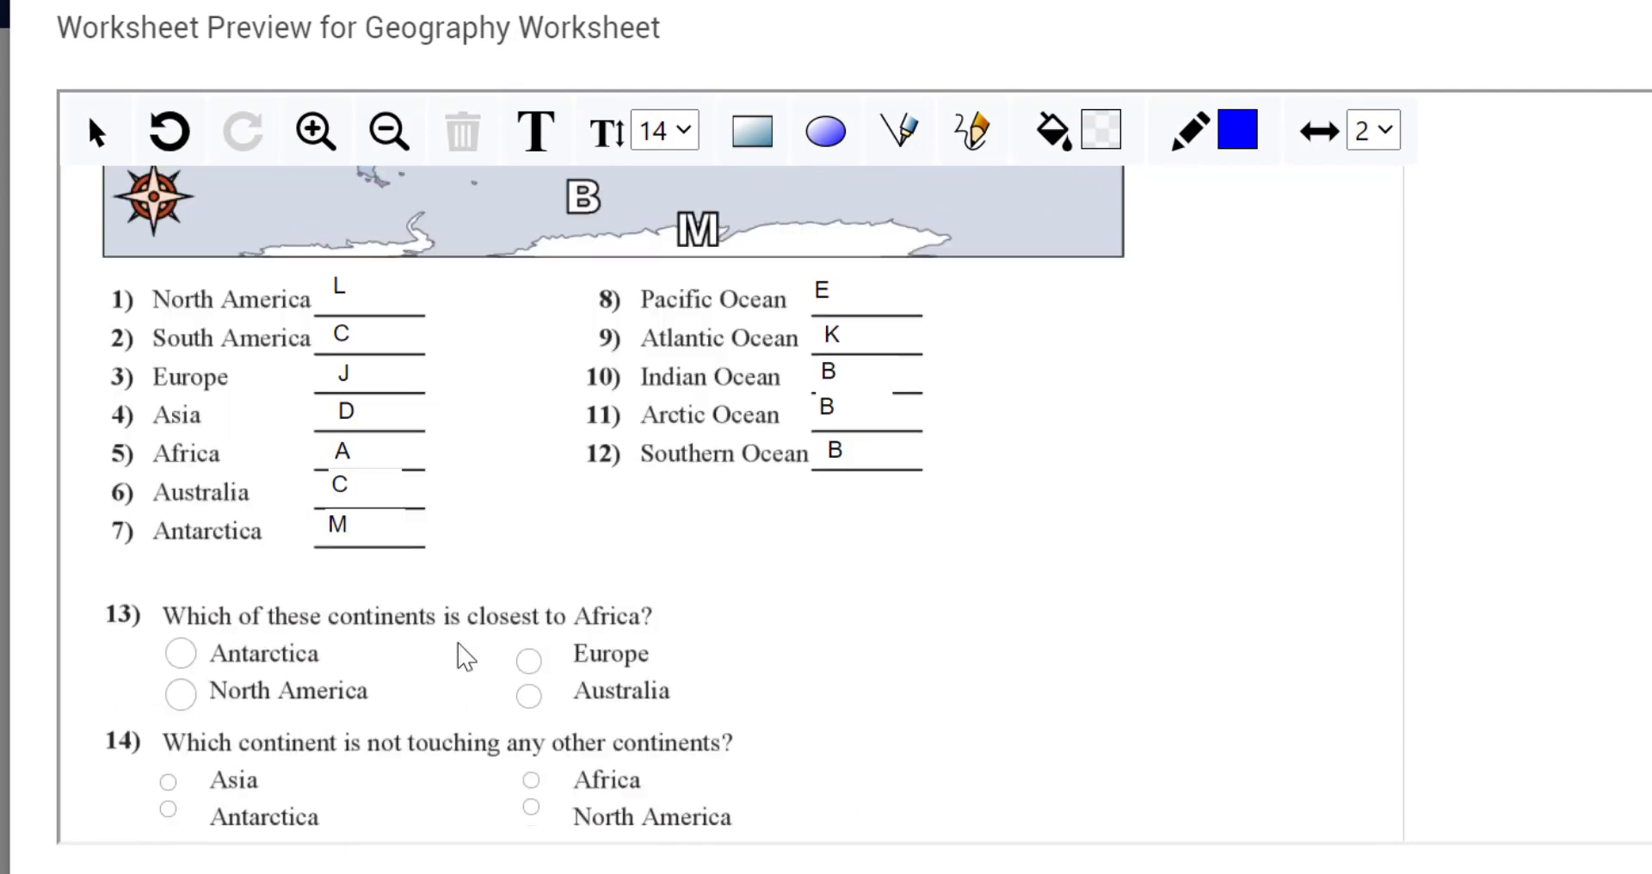
Step: Choose Europe, Africa, Asia, Atlantic Ocean and Indian Ocean for questions 13 to 17 in the preview, and check the answers
click(529, 428)
click(531, 548)
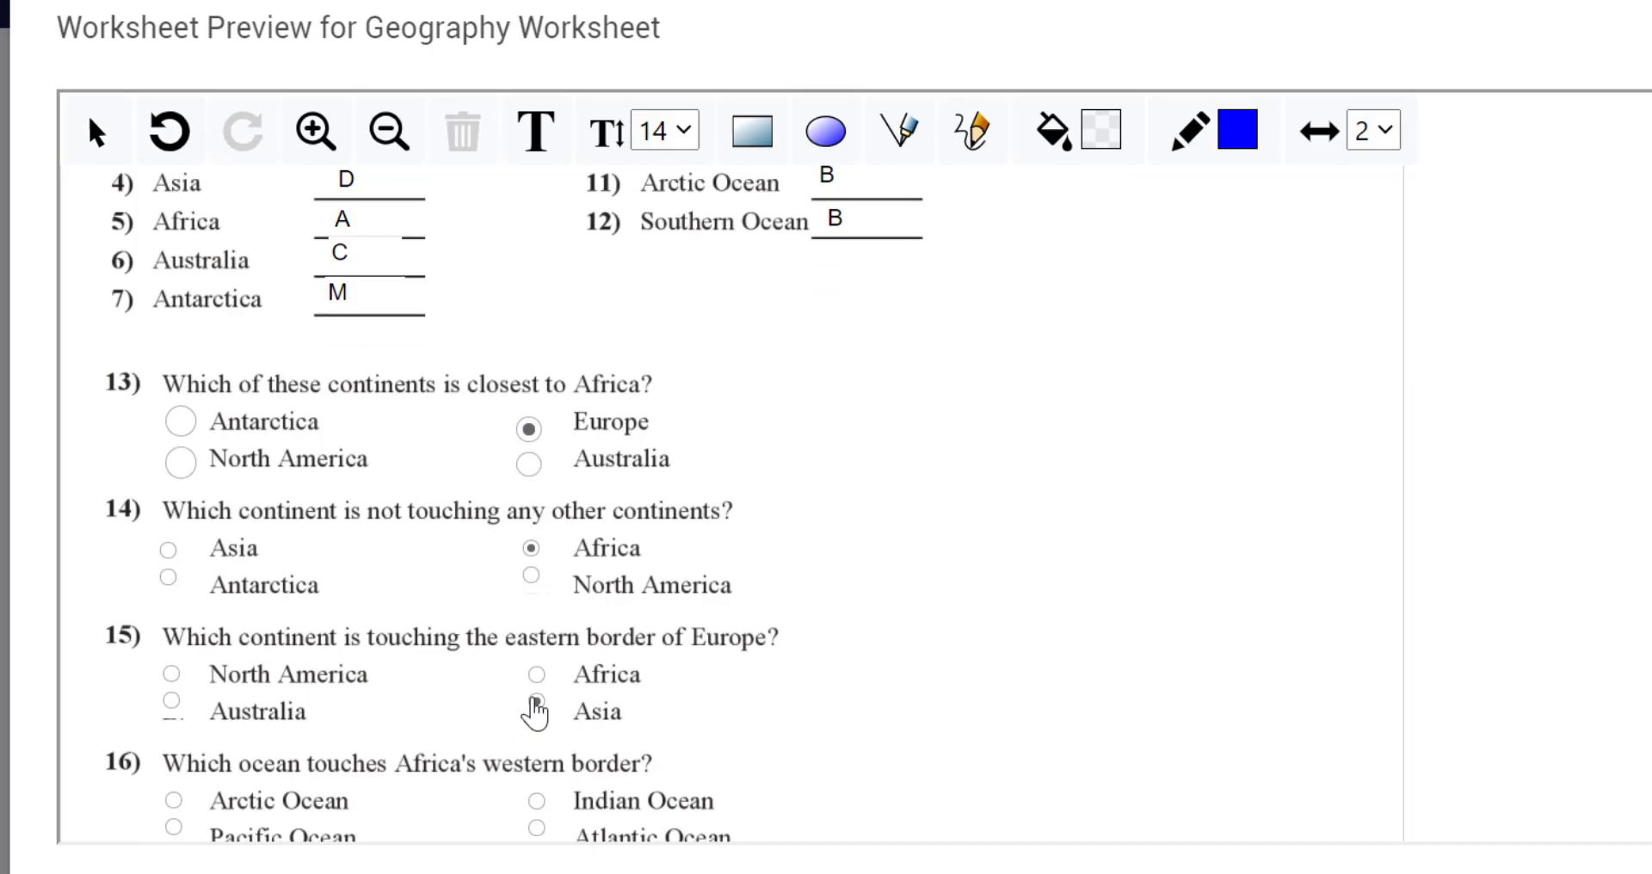
click(537, 701)
scroll(537, 702, down, 3)
click(537, 609)
scroll(537, 609, down, 2)
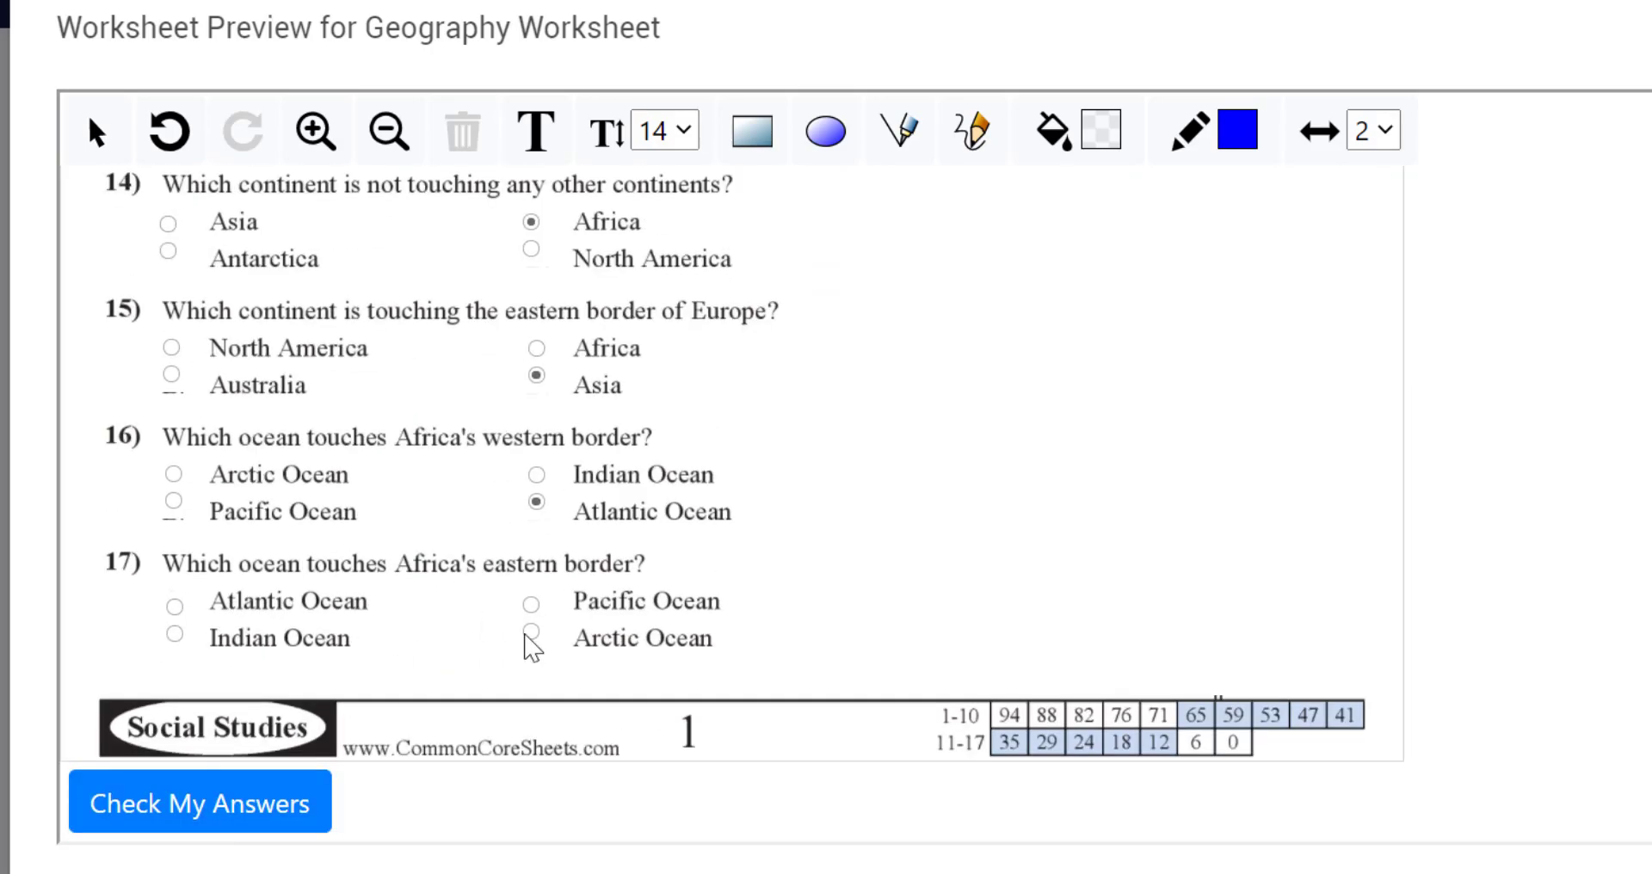
click(179, 629)
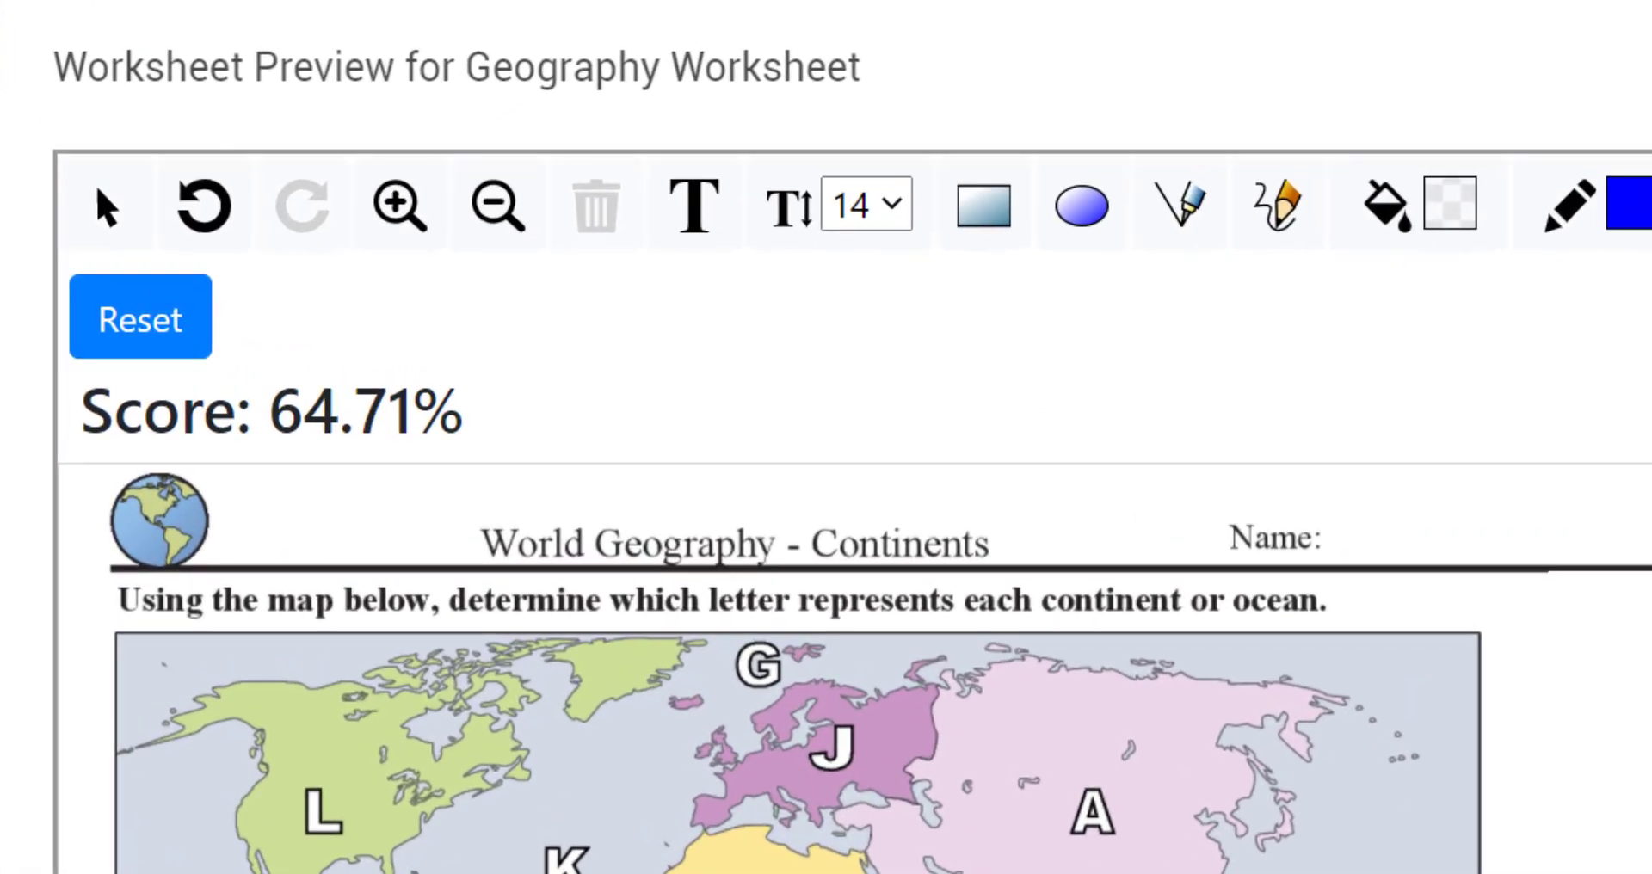
Step: Review the score and the marking of every answer in the graded preview, and close the preview
scroll(852, 560, down, 3)
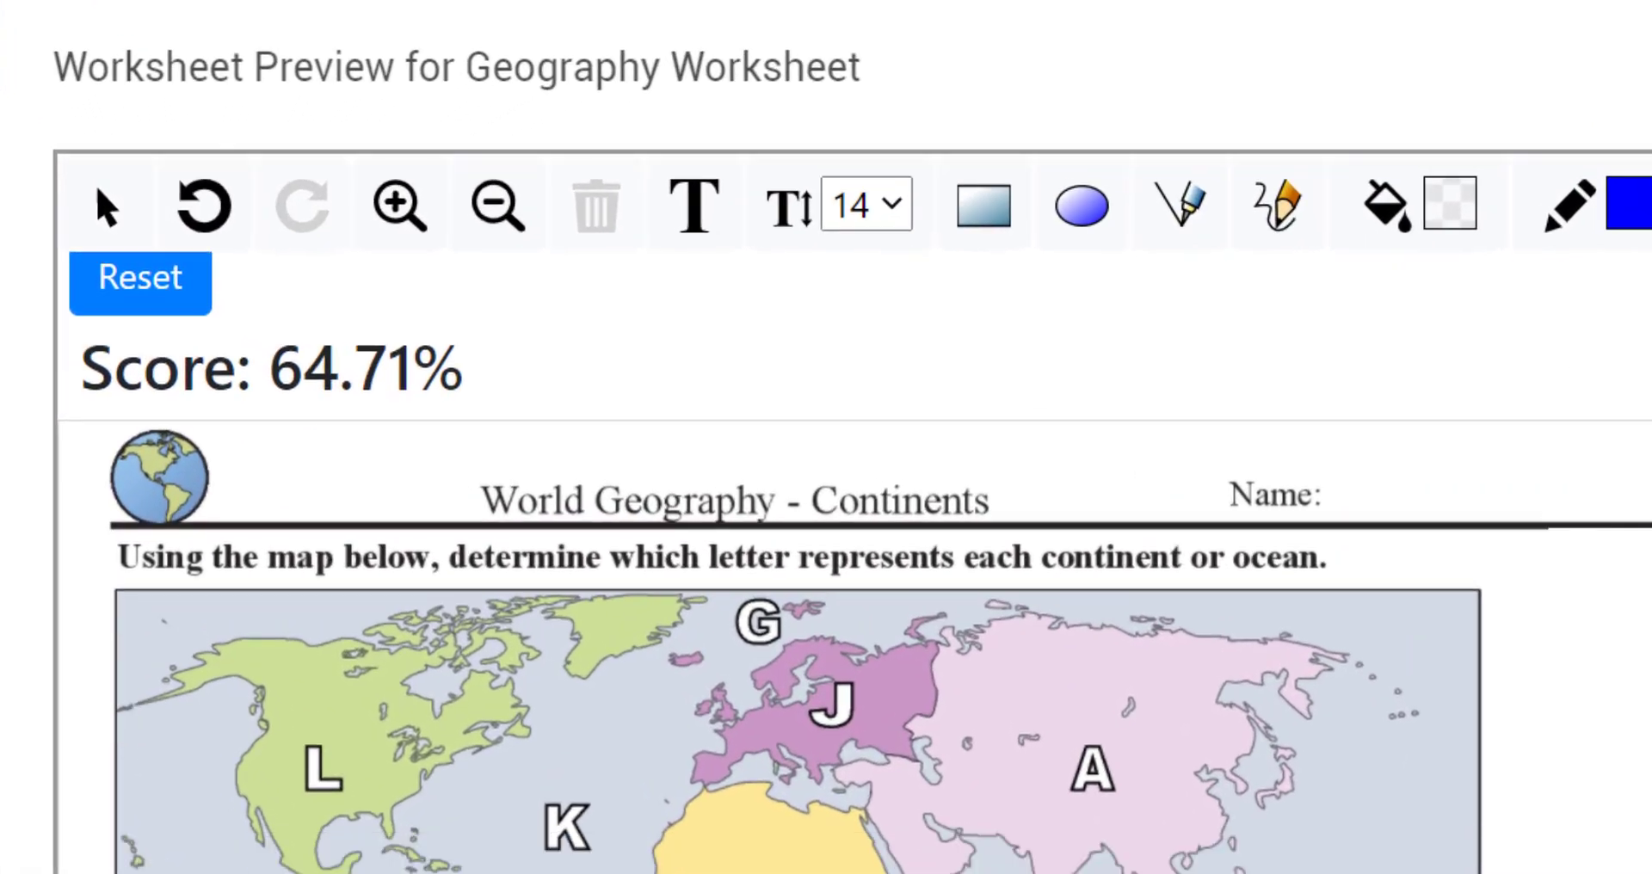
scroll(801, 560, down, 5)
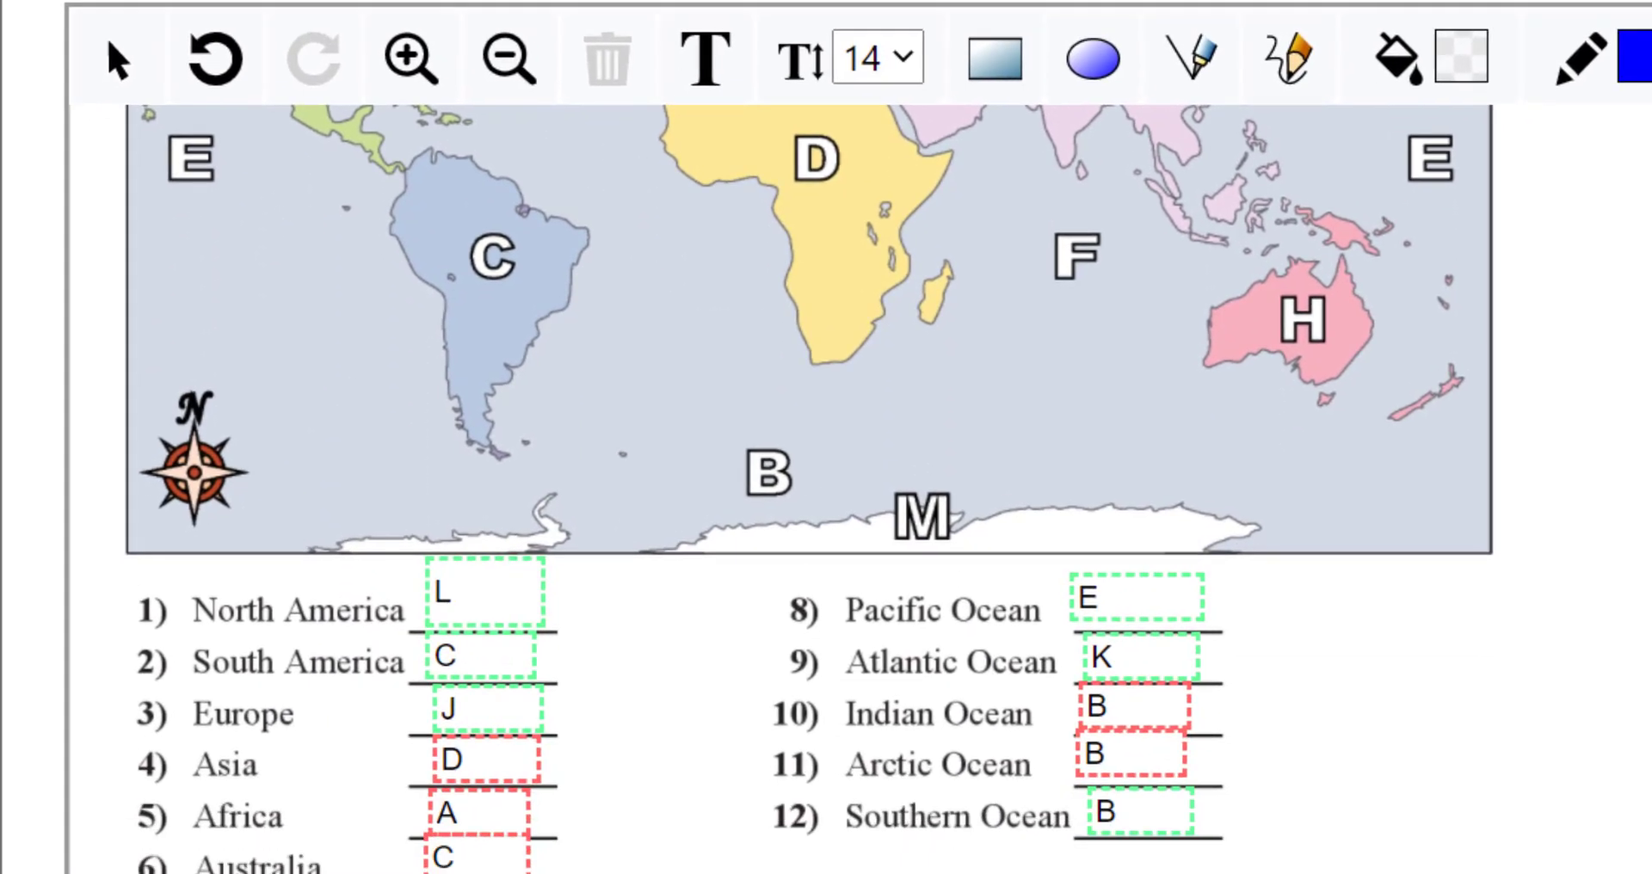
scroll(801, 559, down, 8)
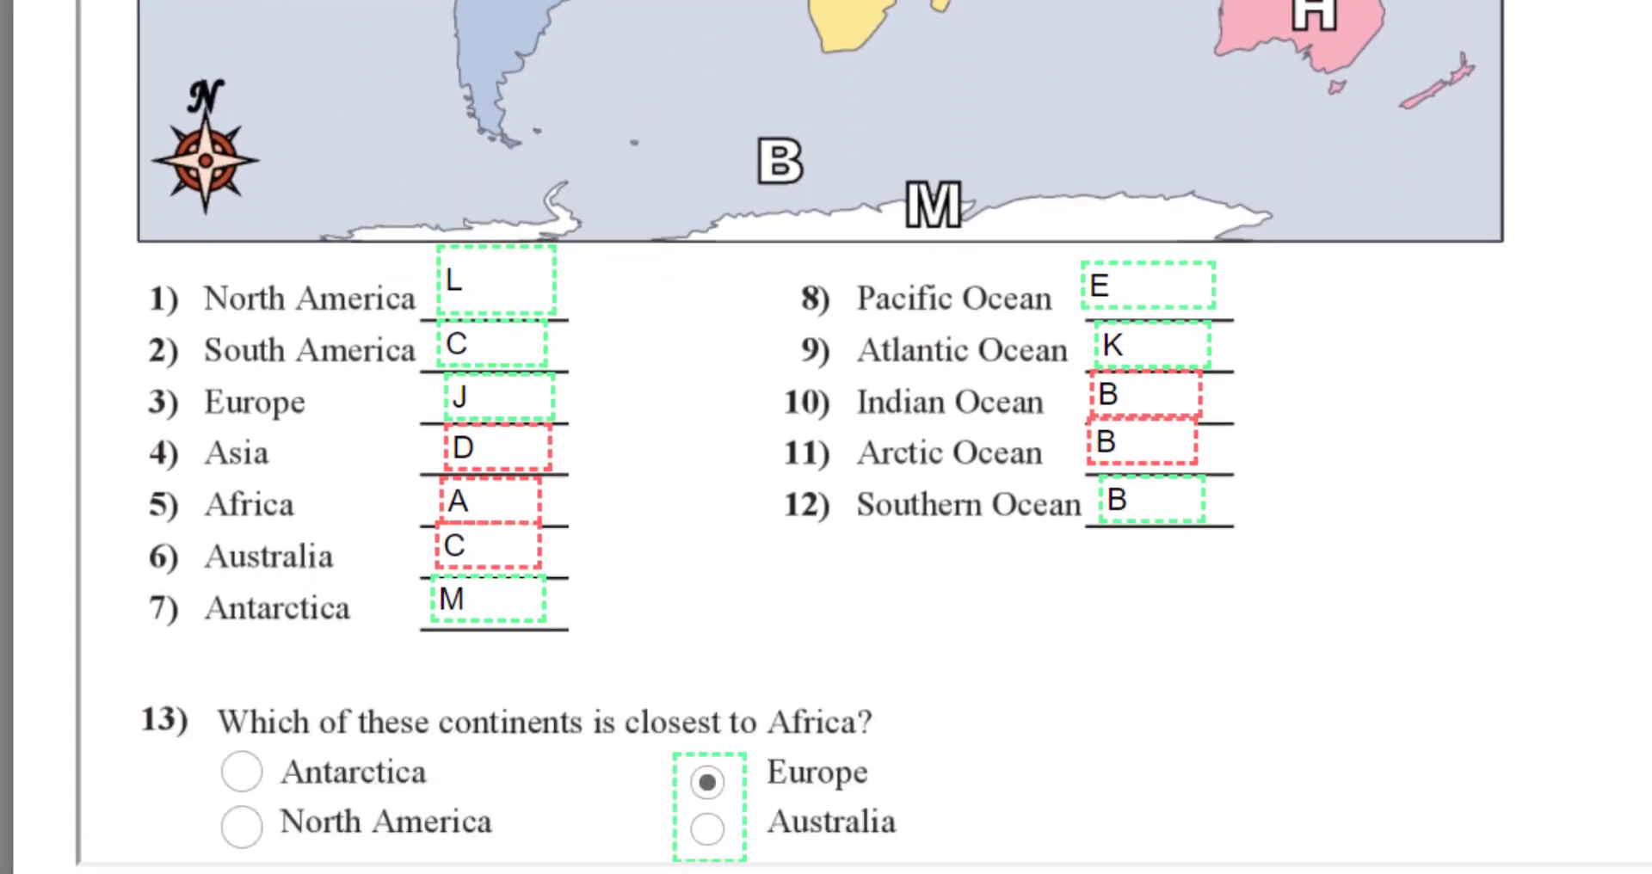
scroll(801, 560, down, 1)
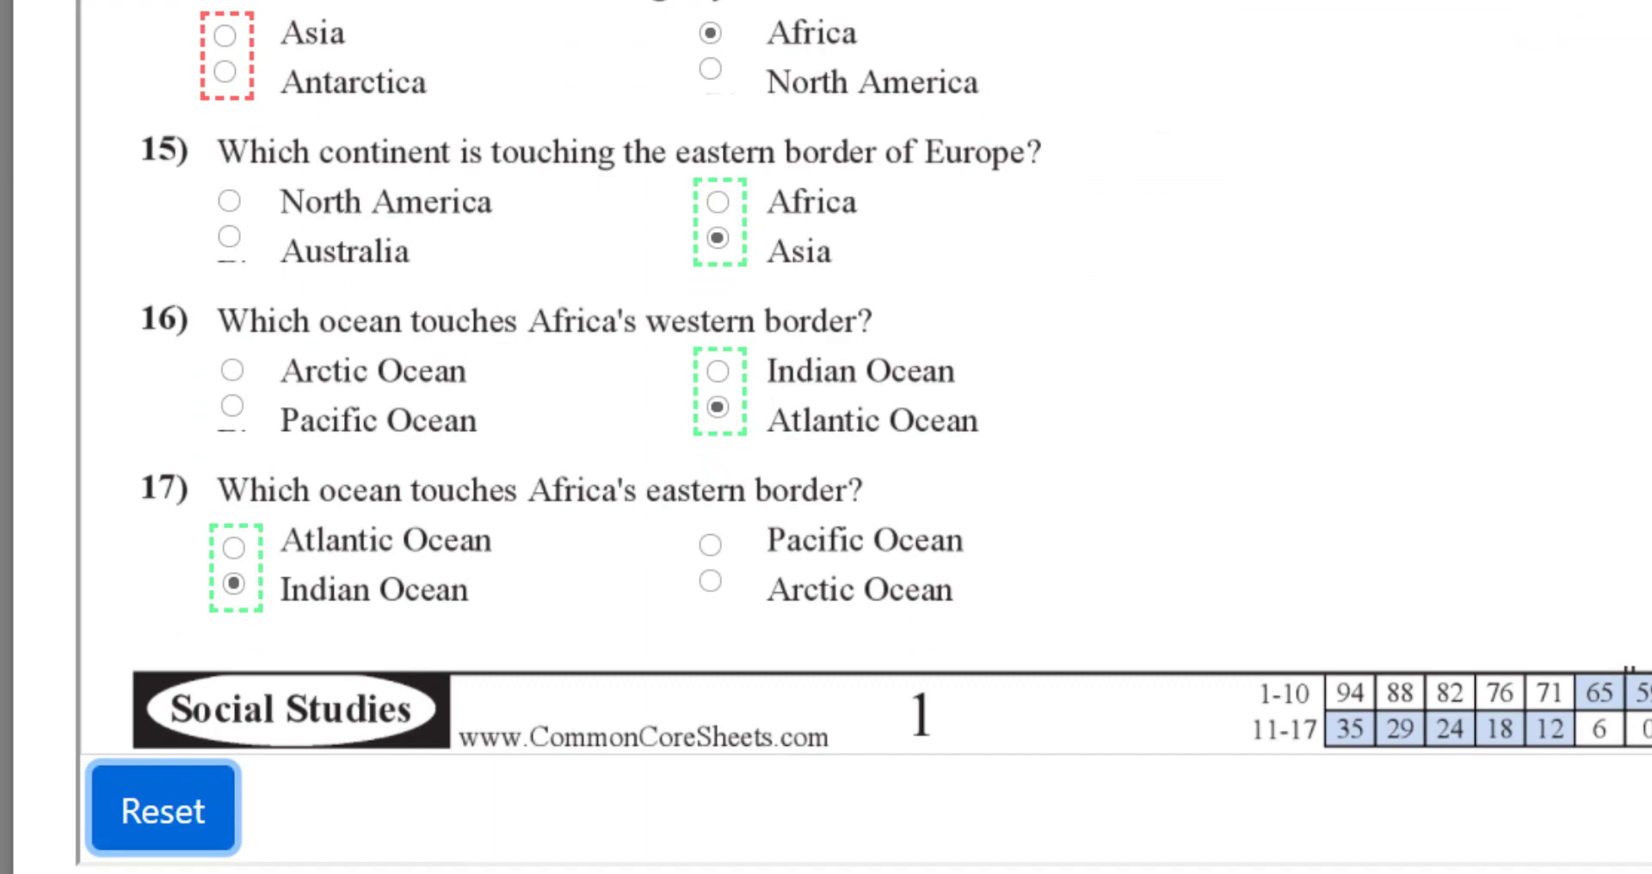
scroll(800, 560, up, 15)
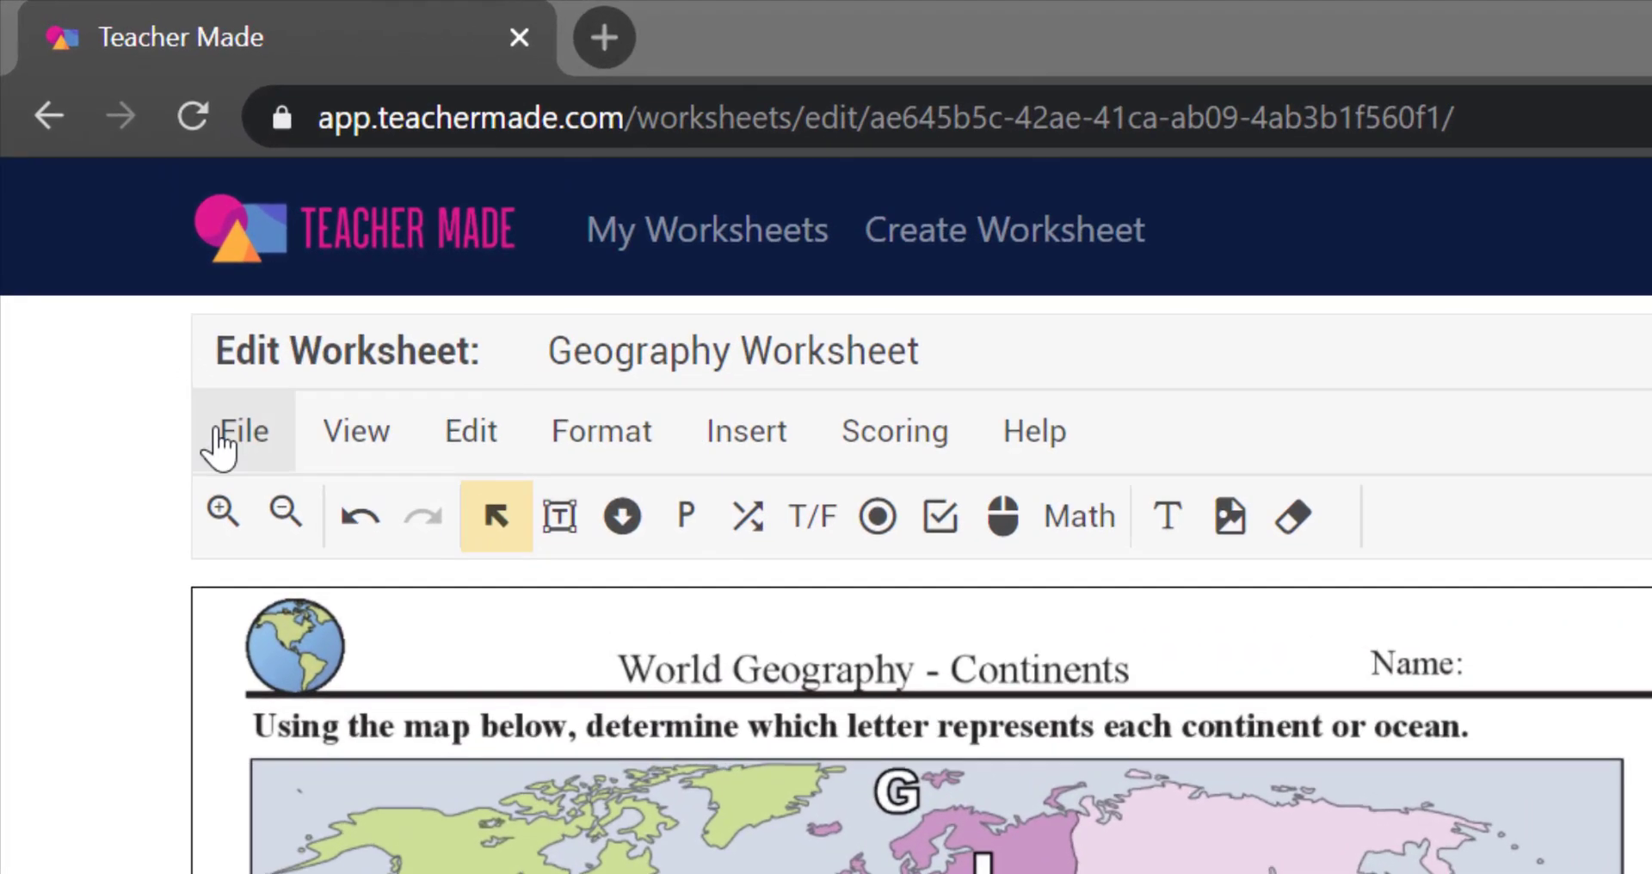
Step: Close the worksheet editor and start an assignment for the Geography Worksheet
click(130, 250)
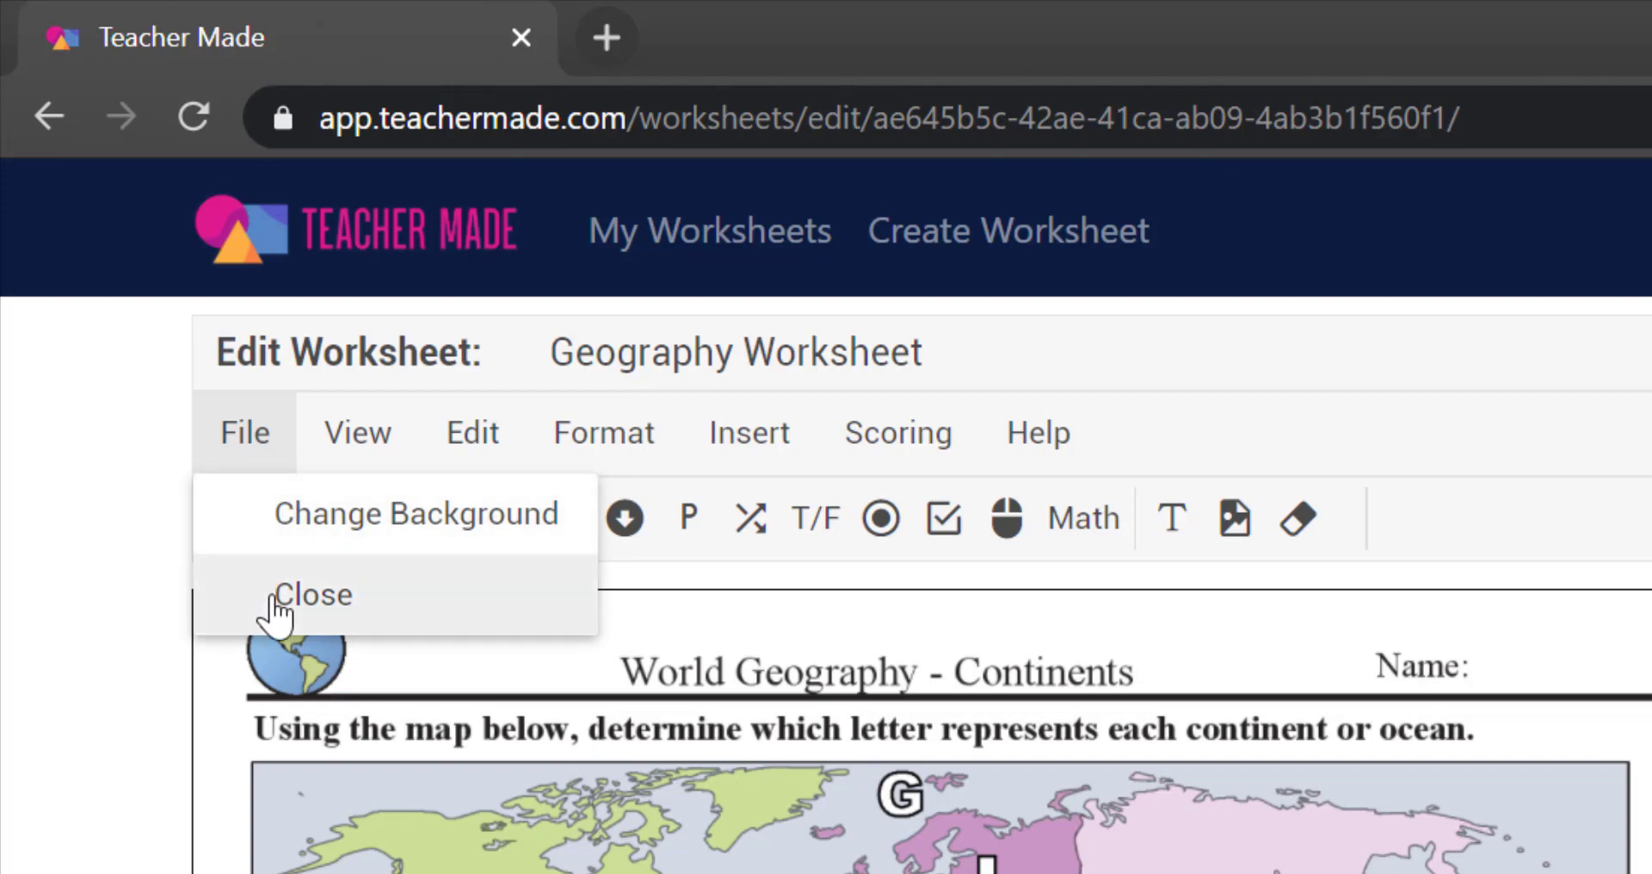
click(356, 600)
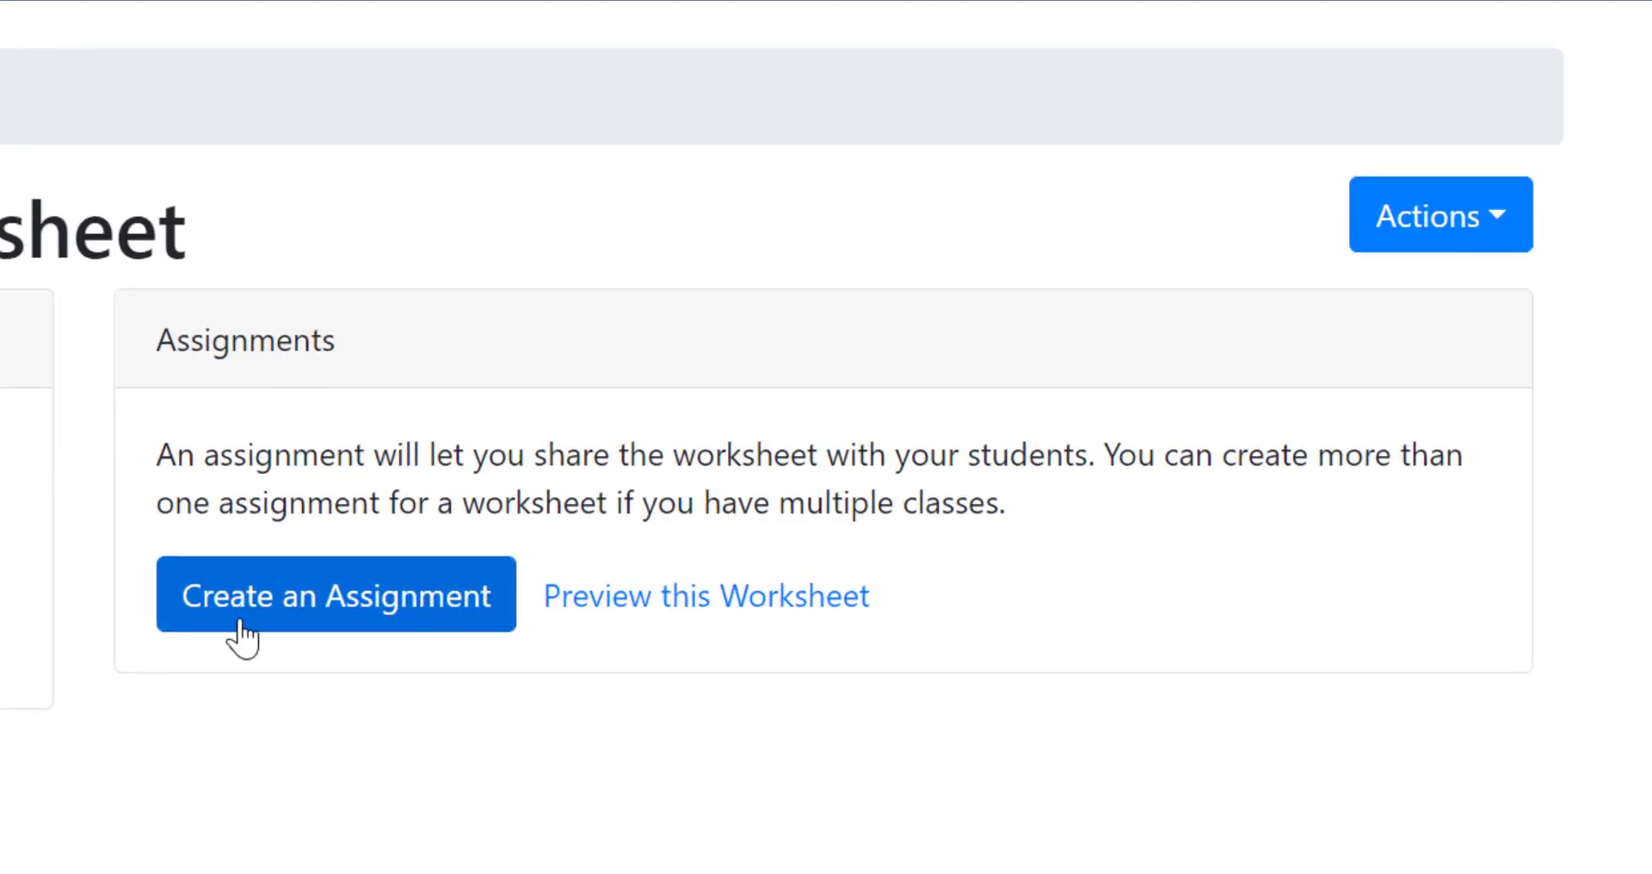
click(302, 616)
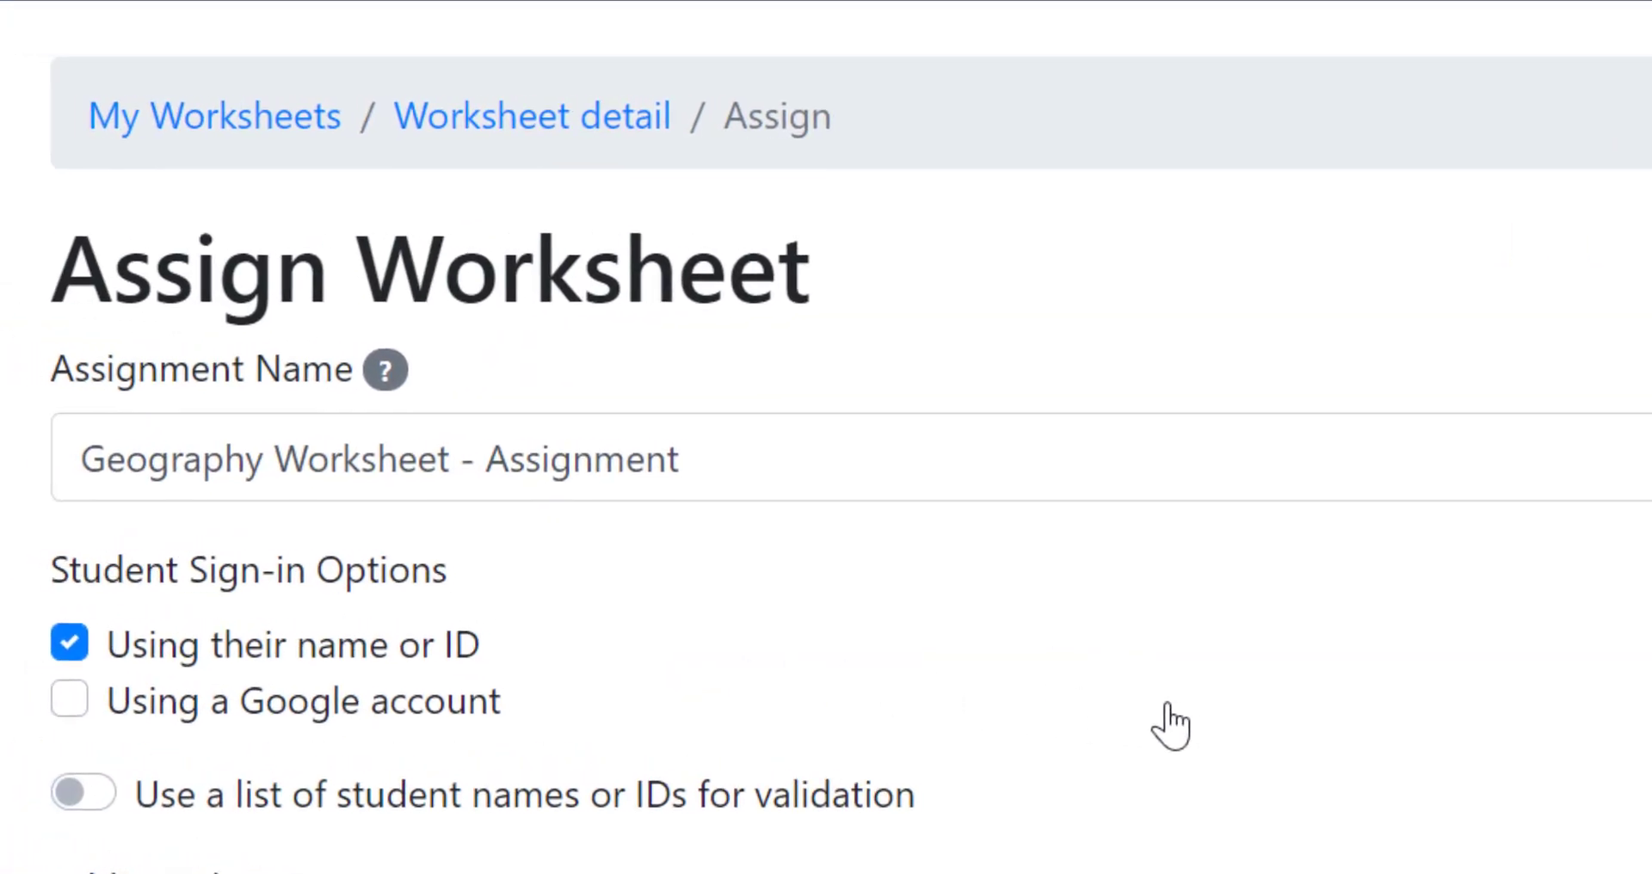
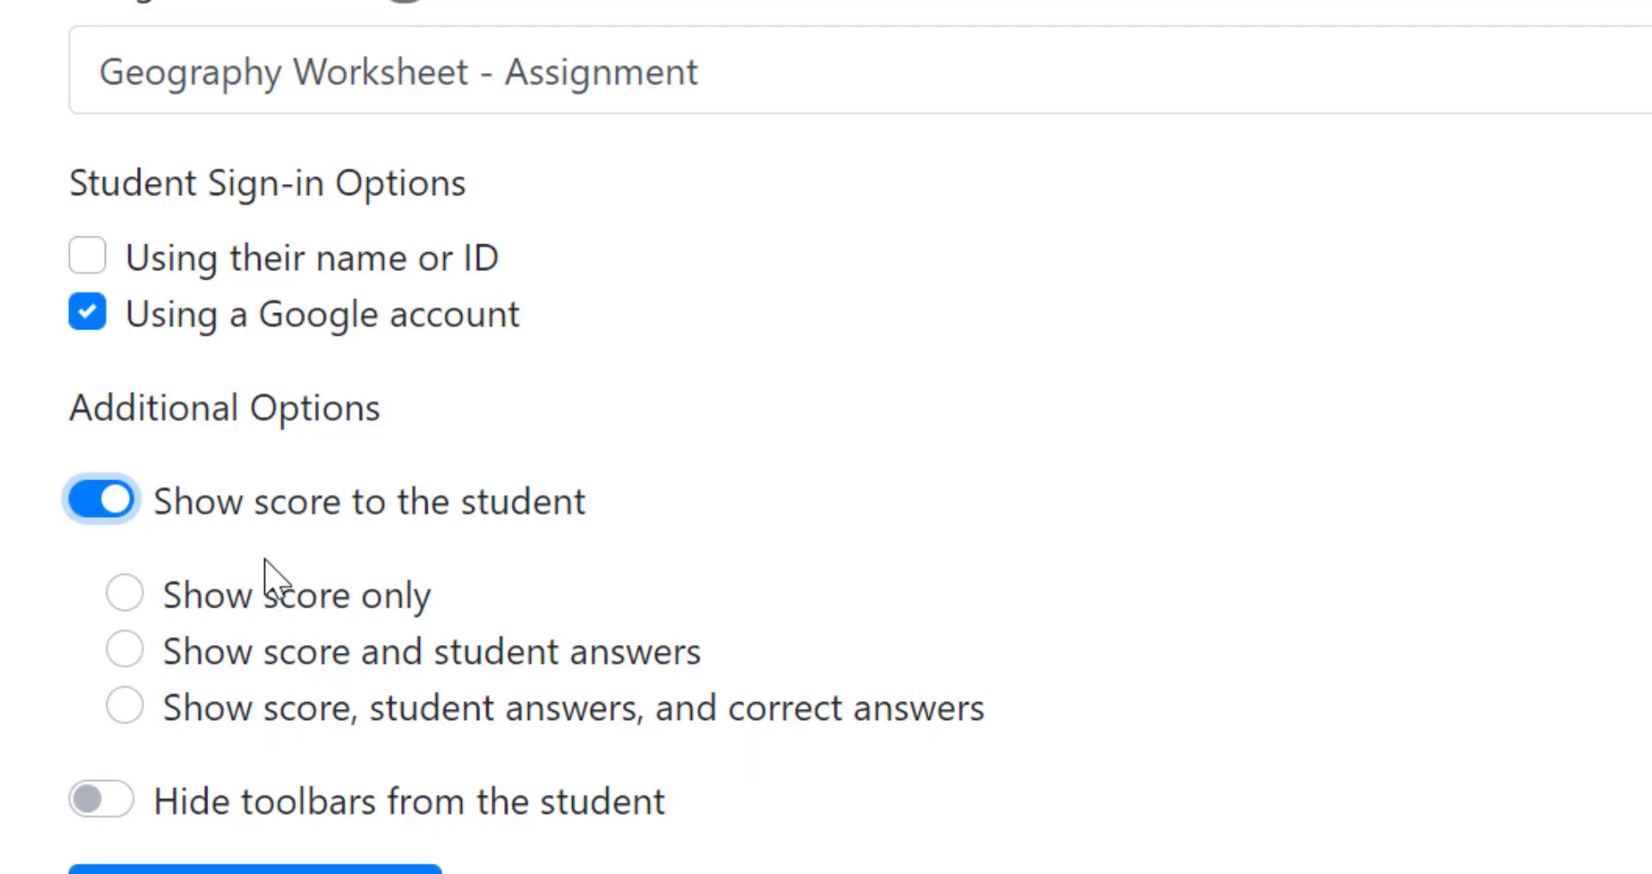
Step: Create the assignment with Google account sign-in, showing students their score and student answers
click(143, 653)
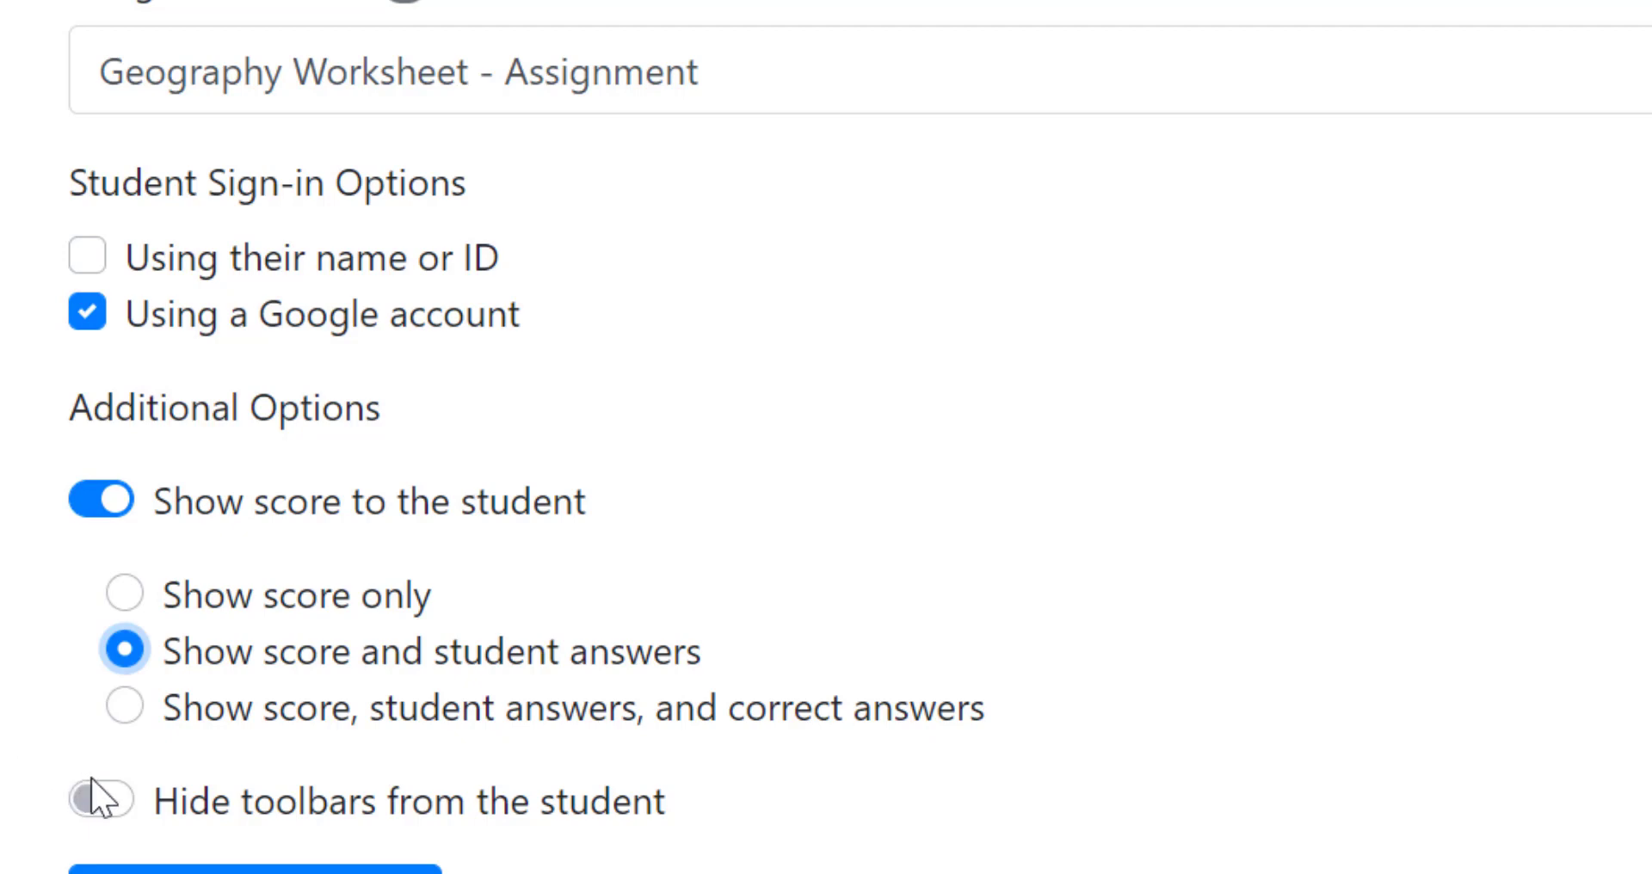
scroll(99, 796, down, 1)
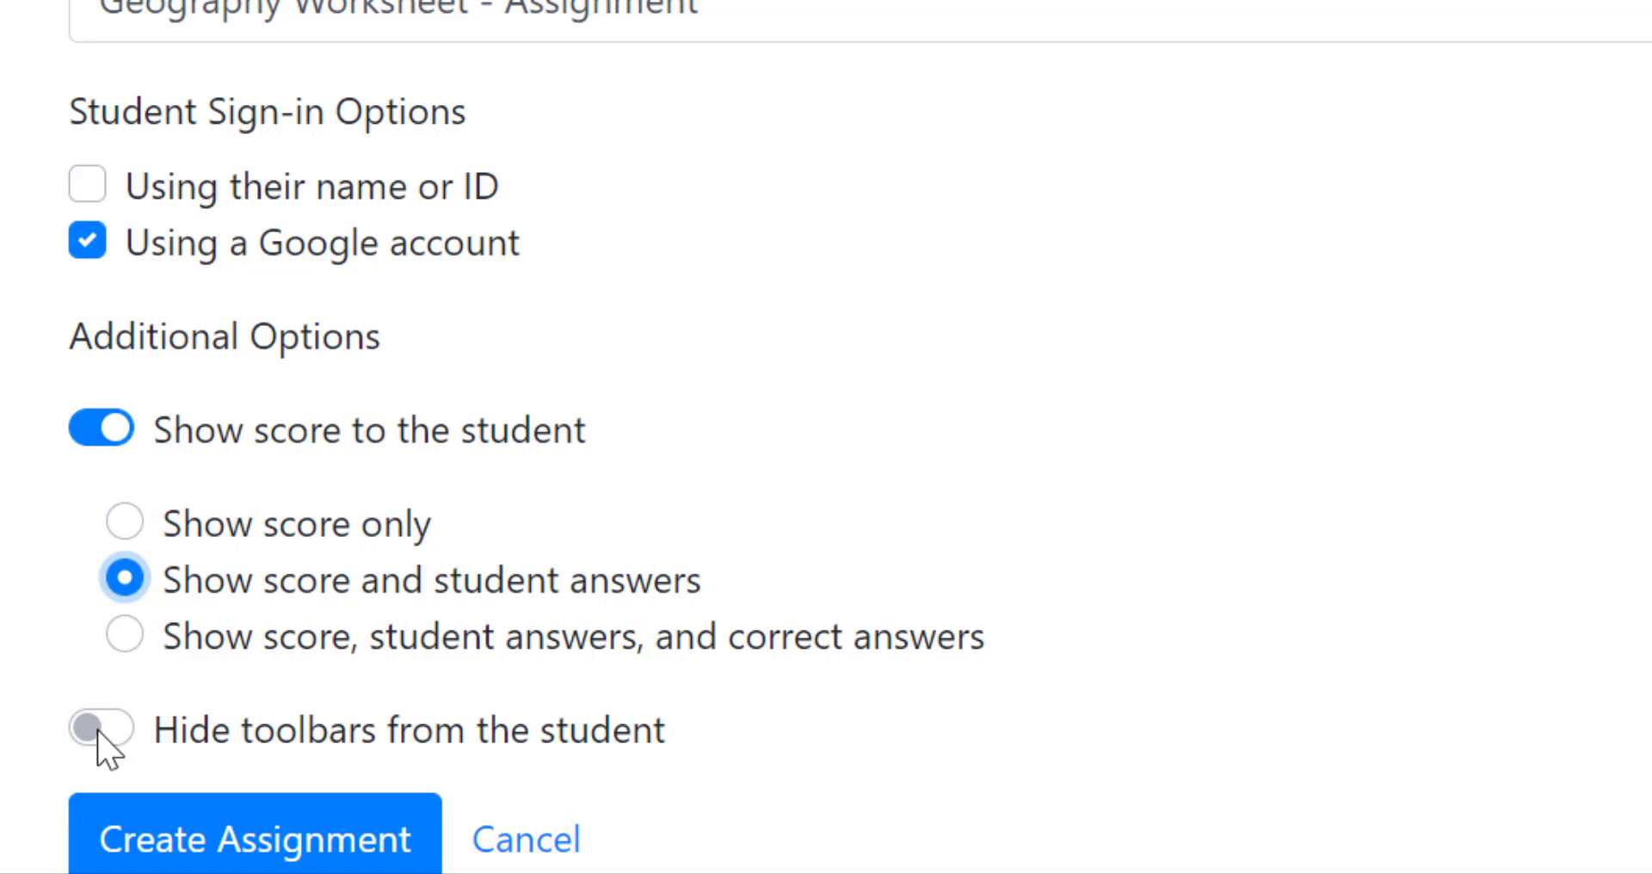
click(183, 844)
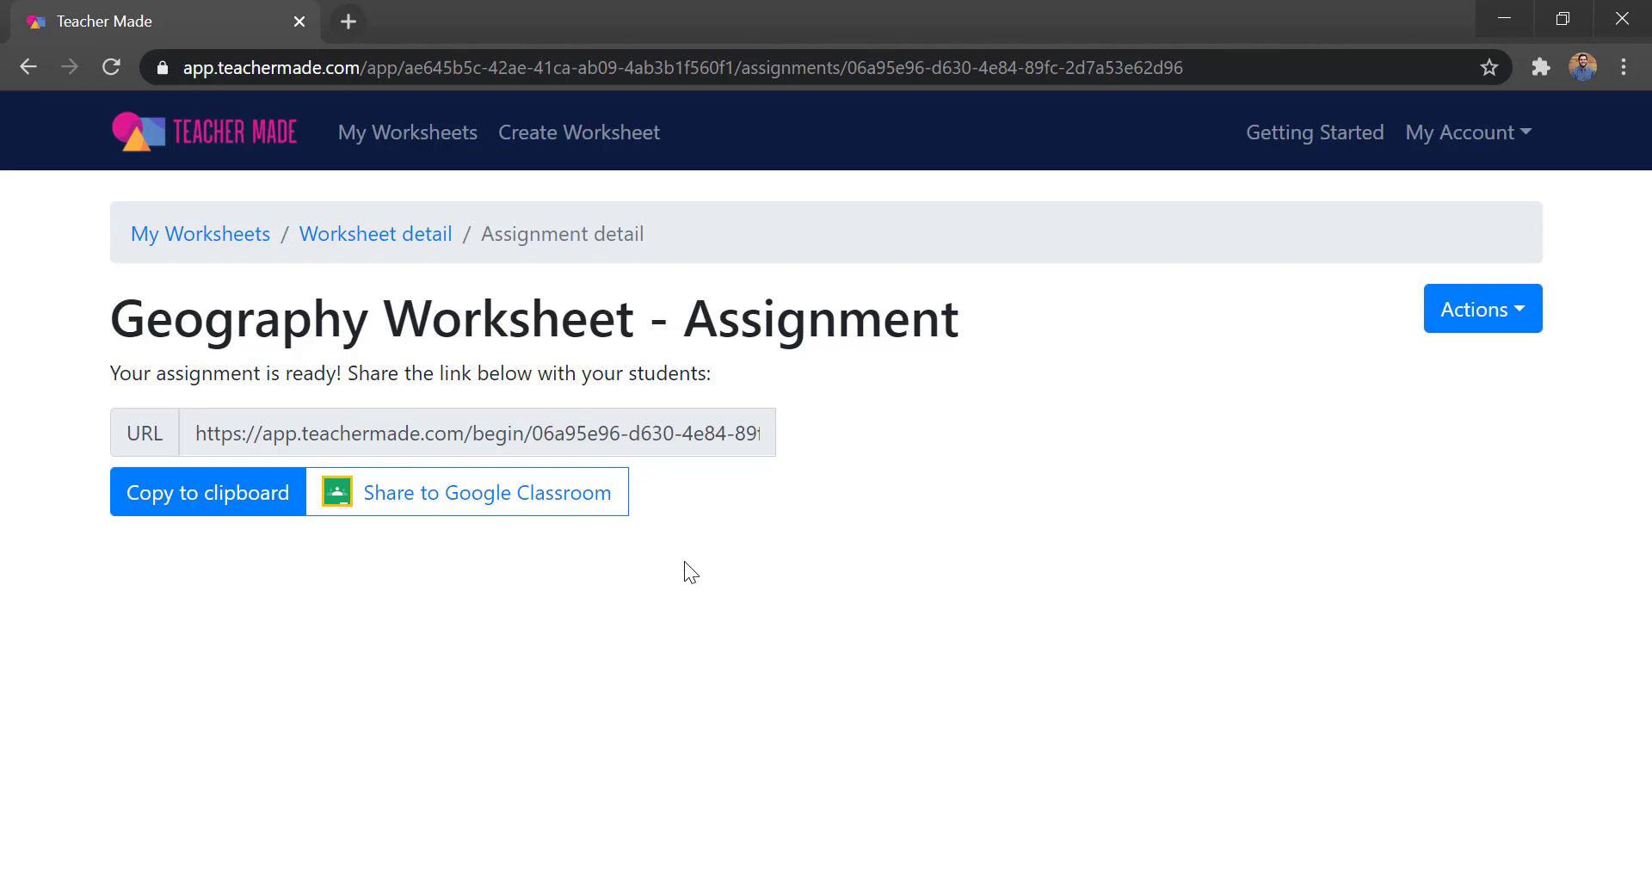
Step: Share the assignment to Google Classroom as an assignment in the Example Google Classroom class
click(594, 500)
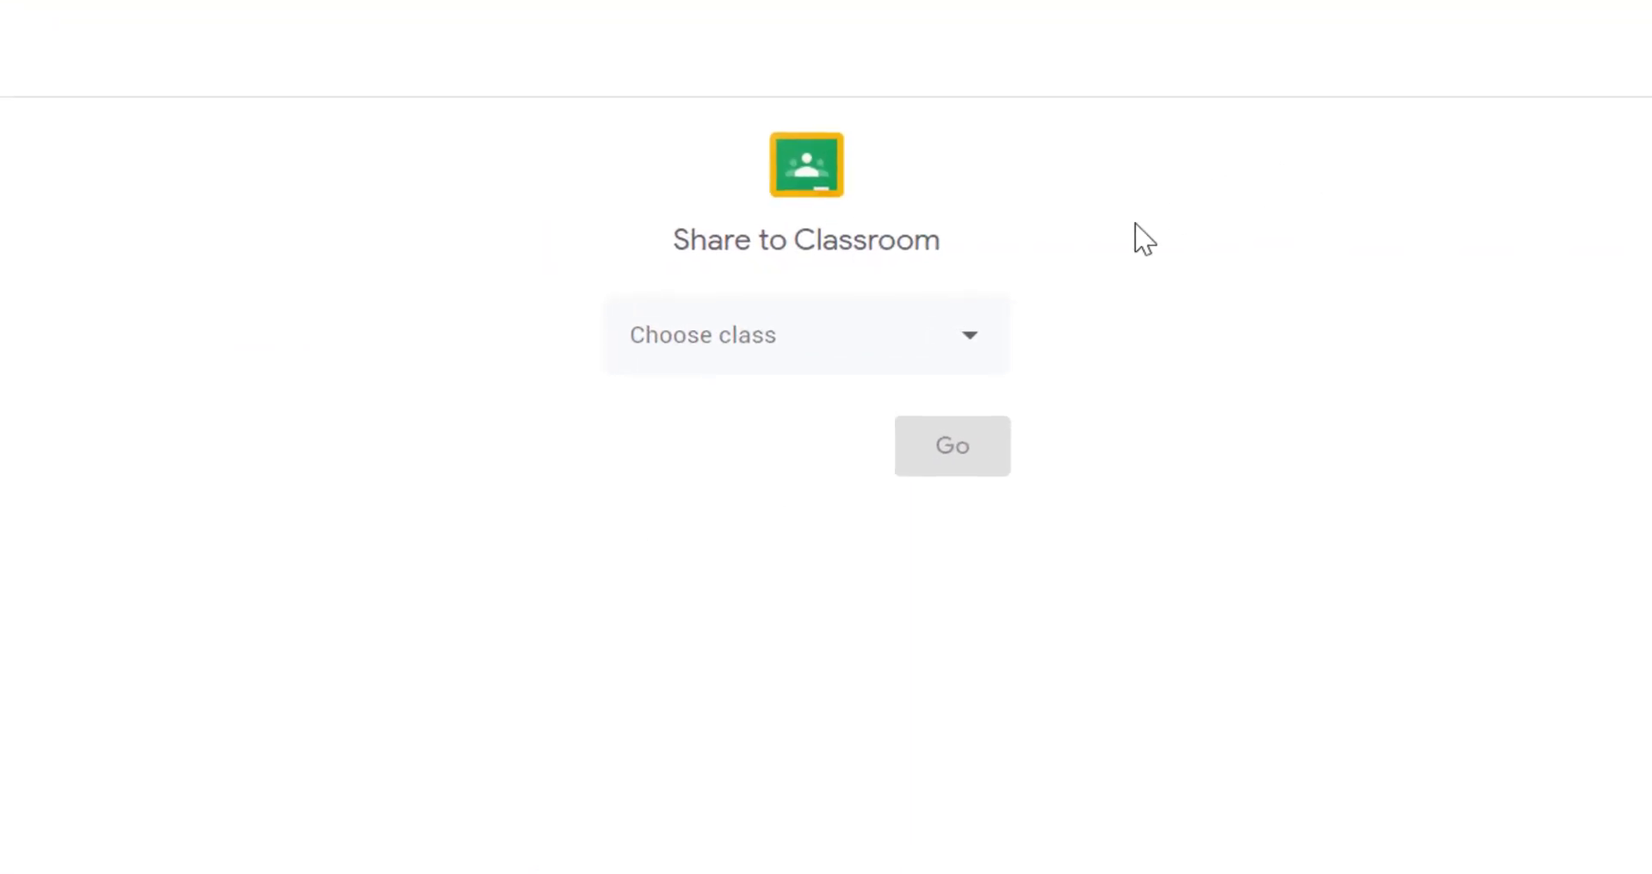
click(964, 333)
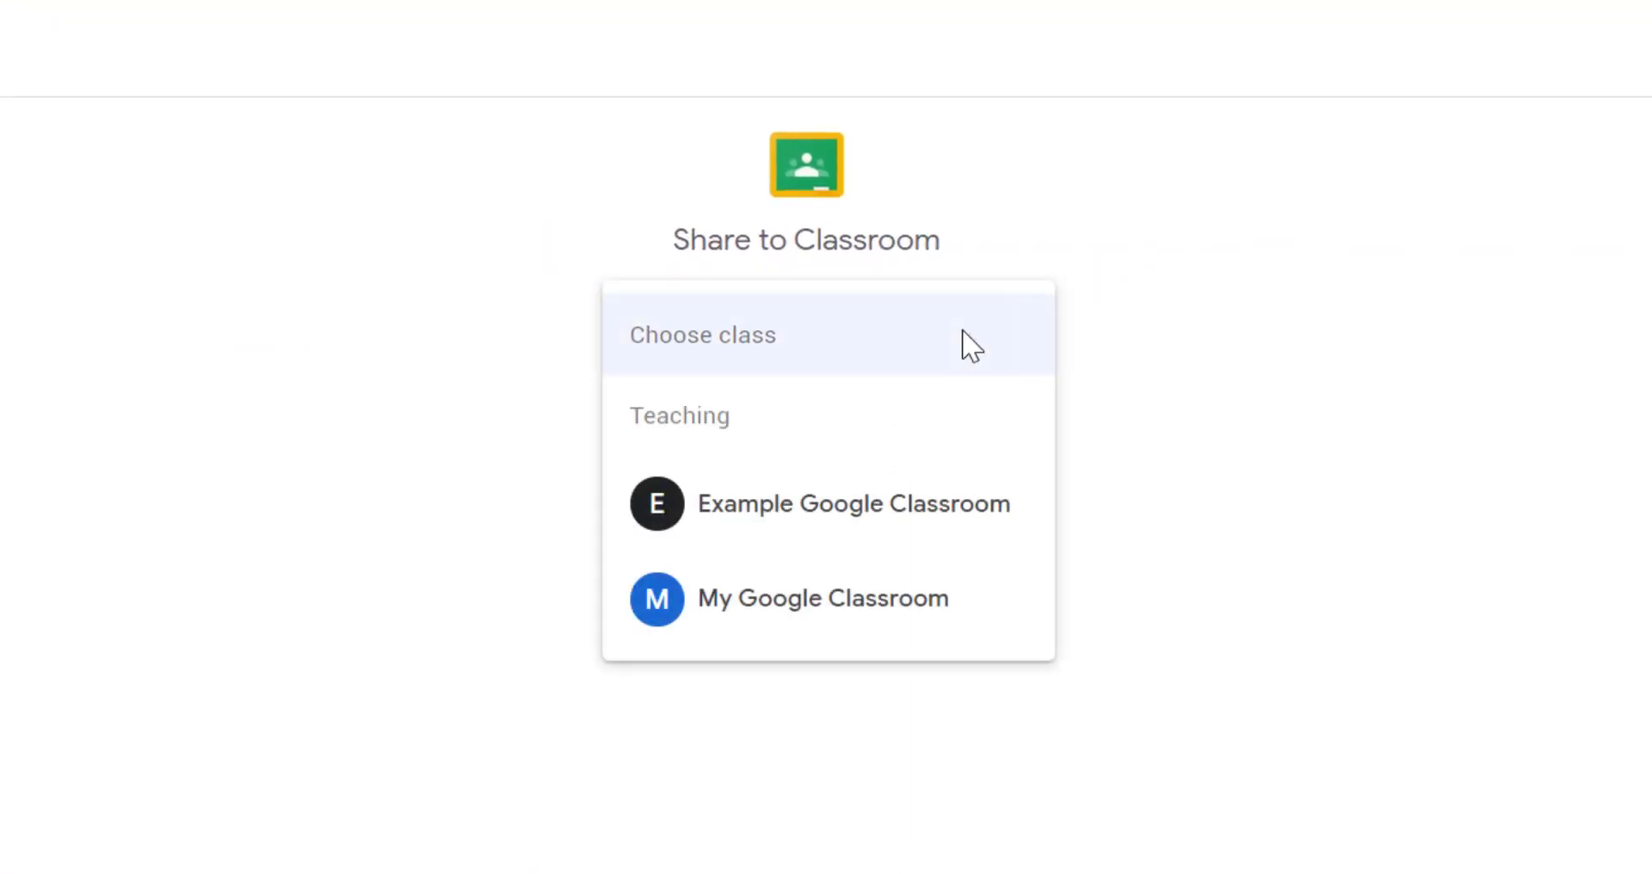
click(840, 508)
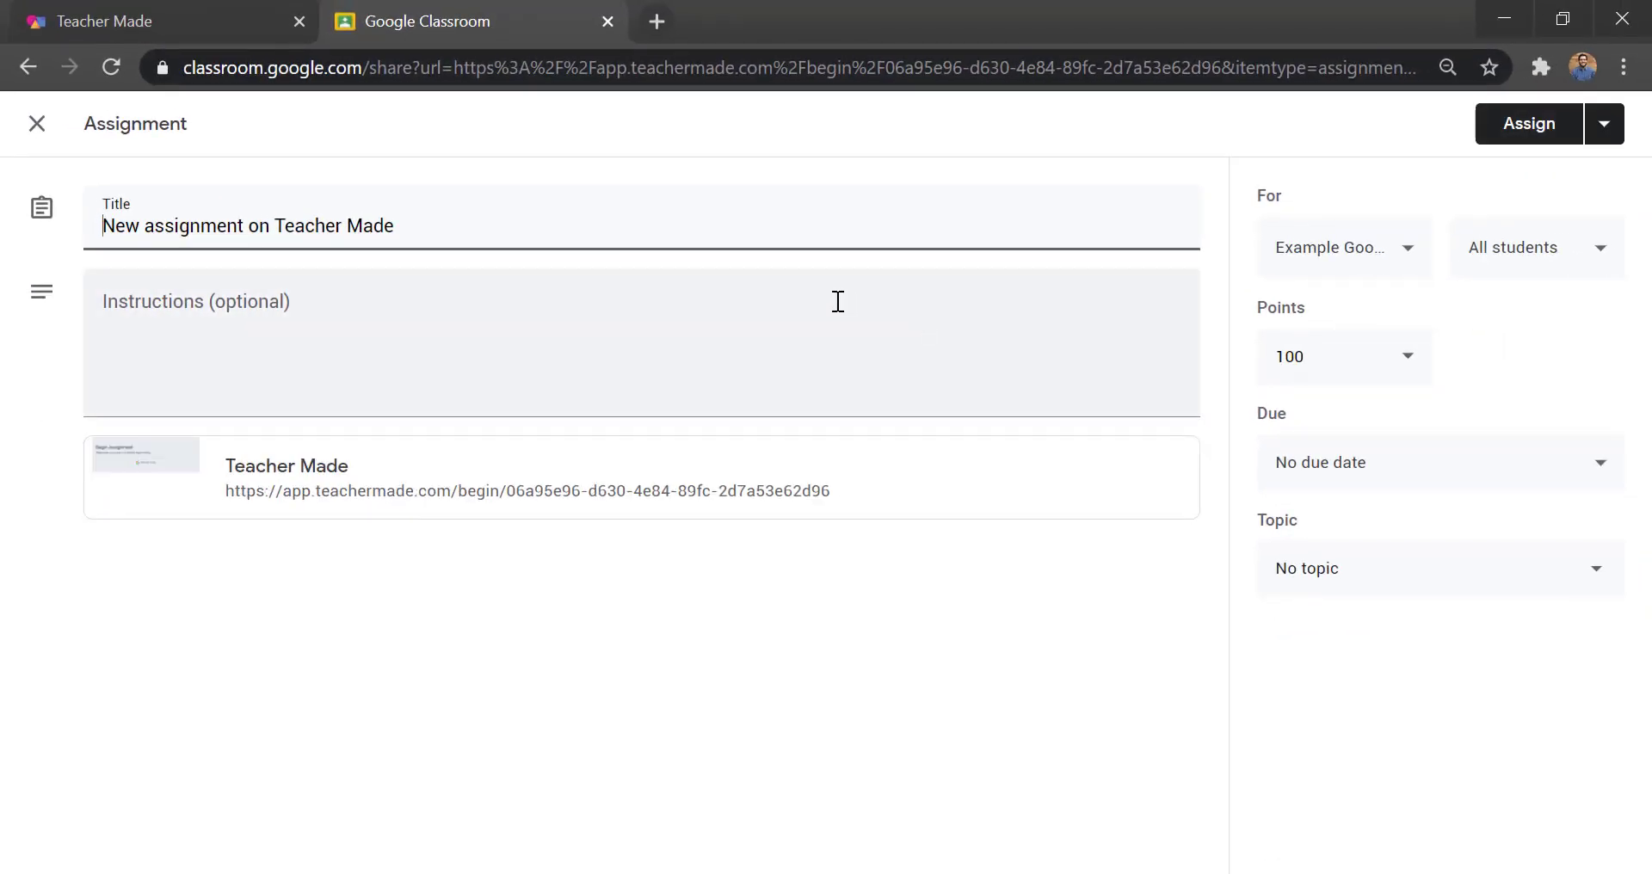
Step: Title the Classroom assignment "PDF Geography Activity", leave the instructions blank, and assign it to all students
triple_click(473, 241)
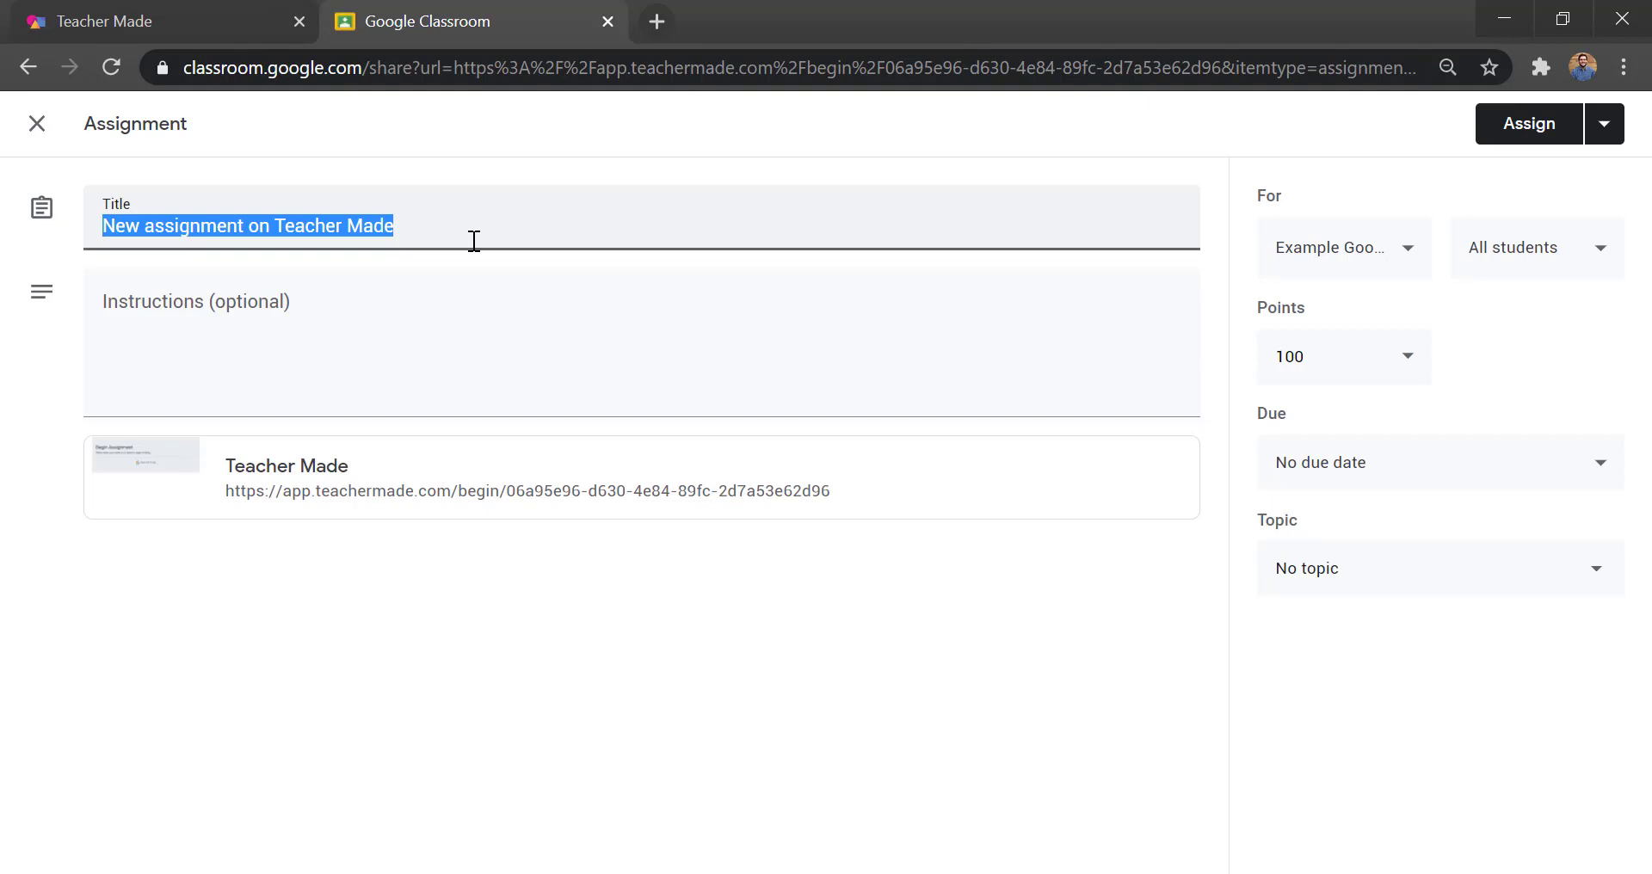
text(PDF Geo)
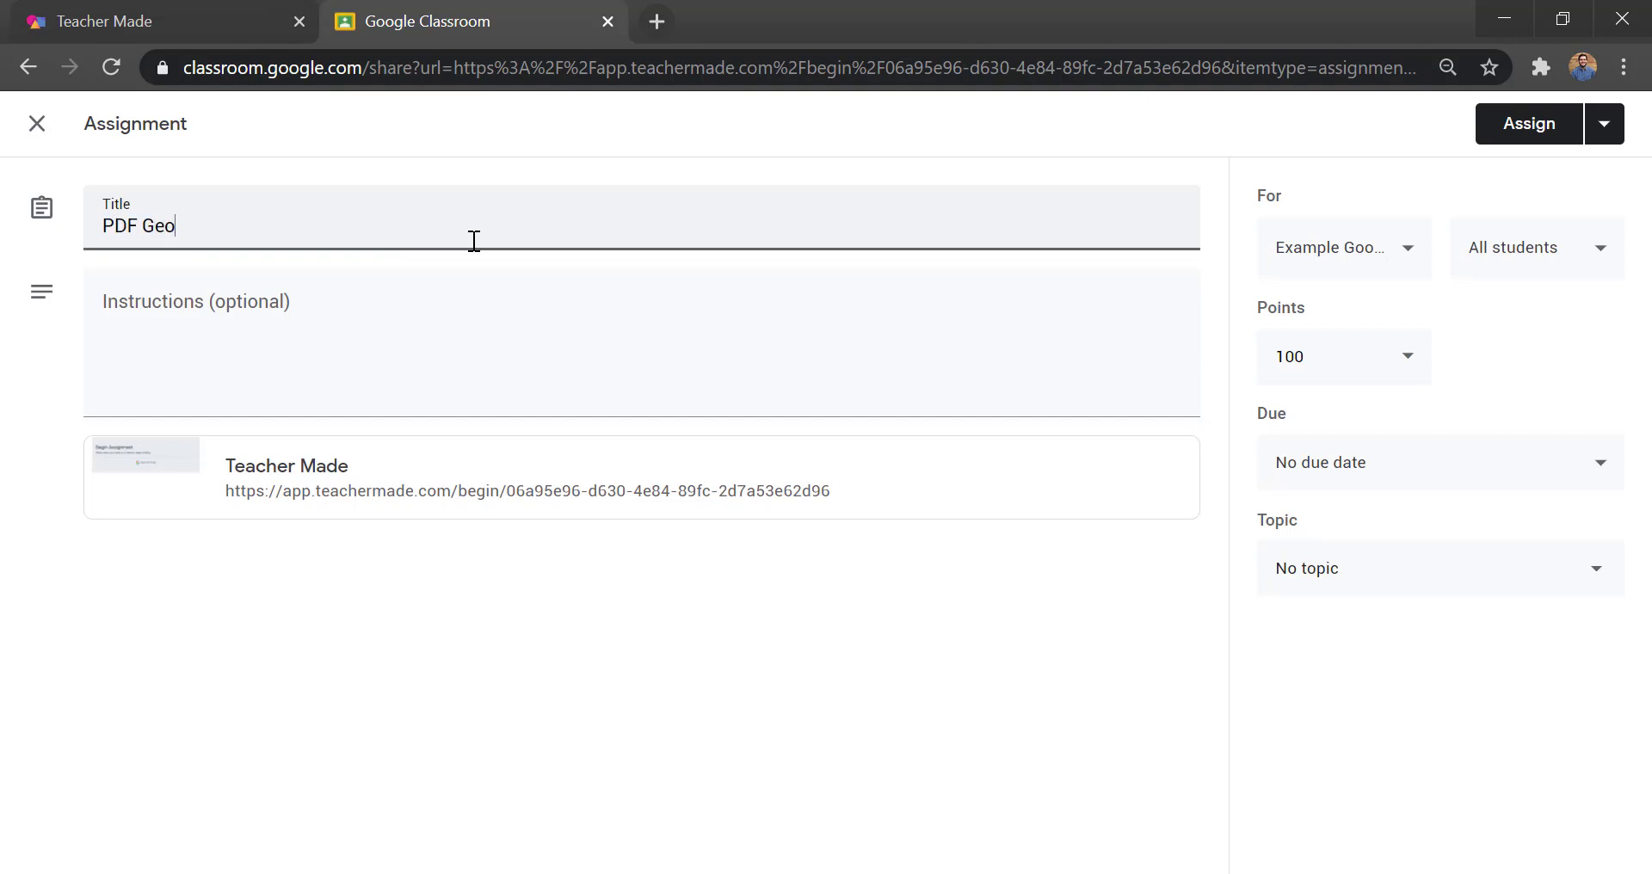
text(graphy Activity)
click(415, 348)
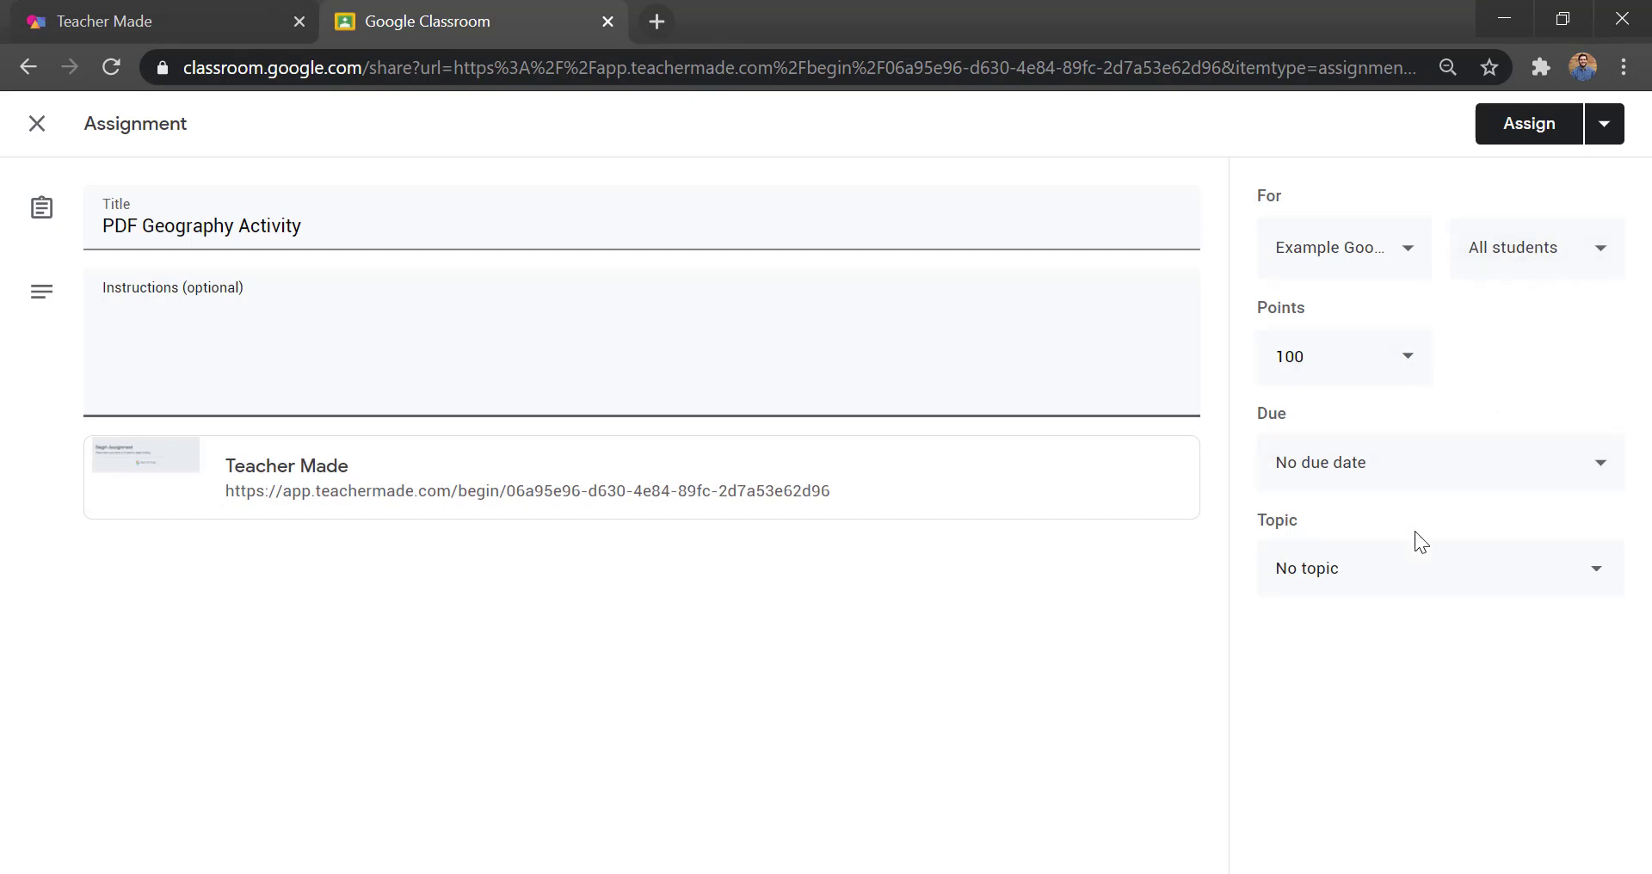
click(1545, 129)
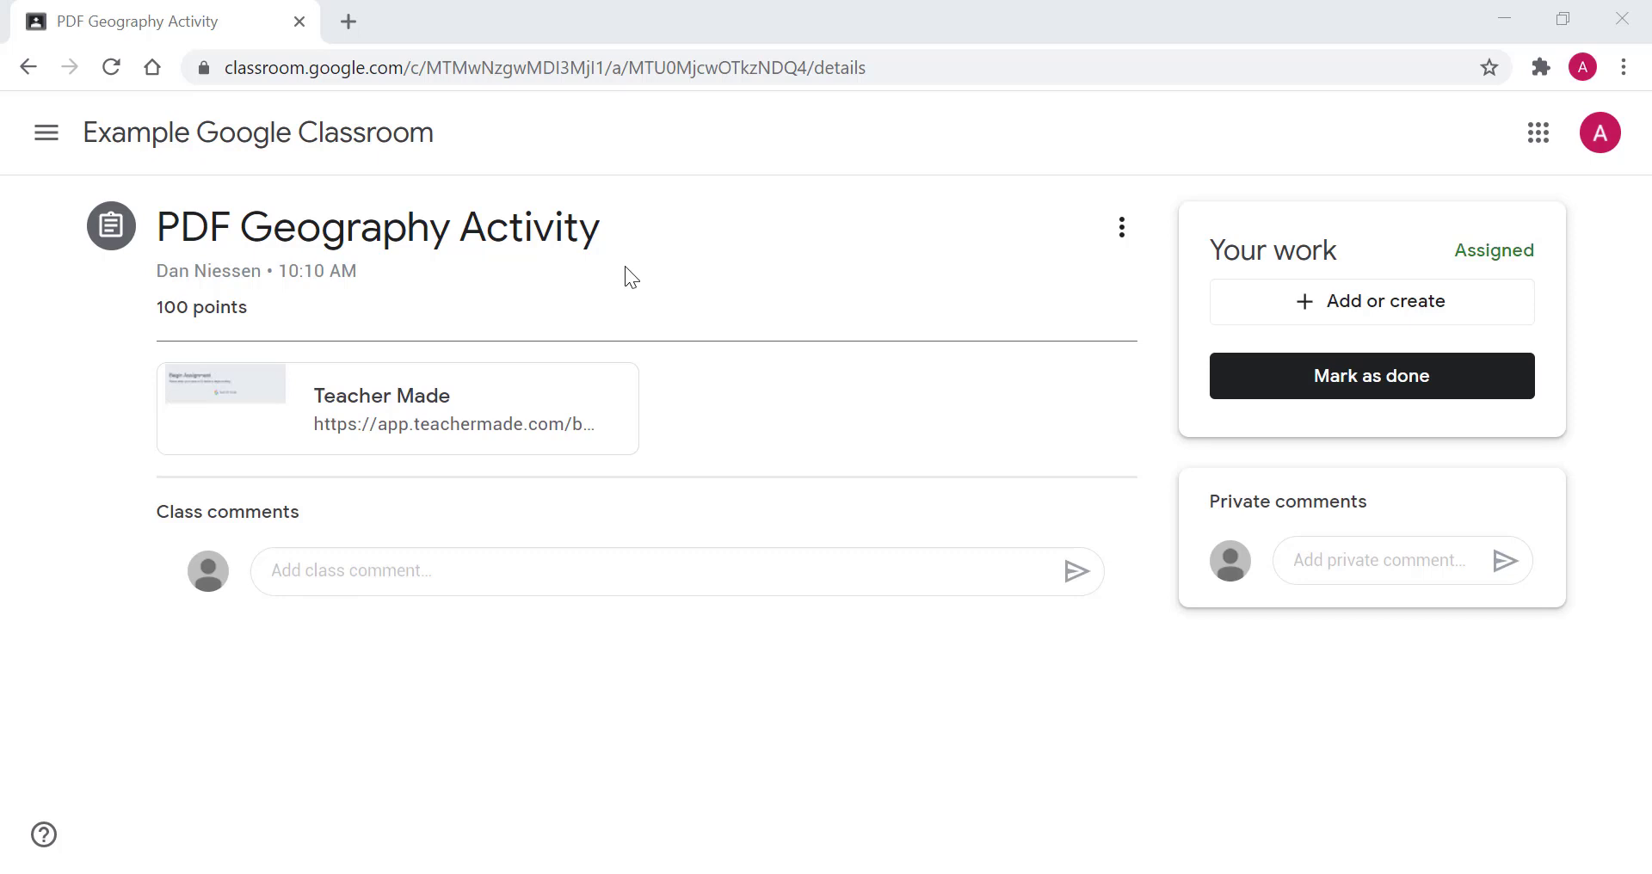
Step: Open the Teacher Made link in the student's PDF Geography Activity assignment and begin it with Google
click(384, 426)
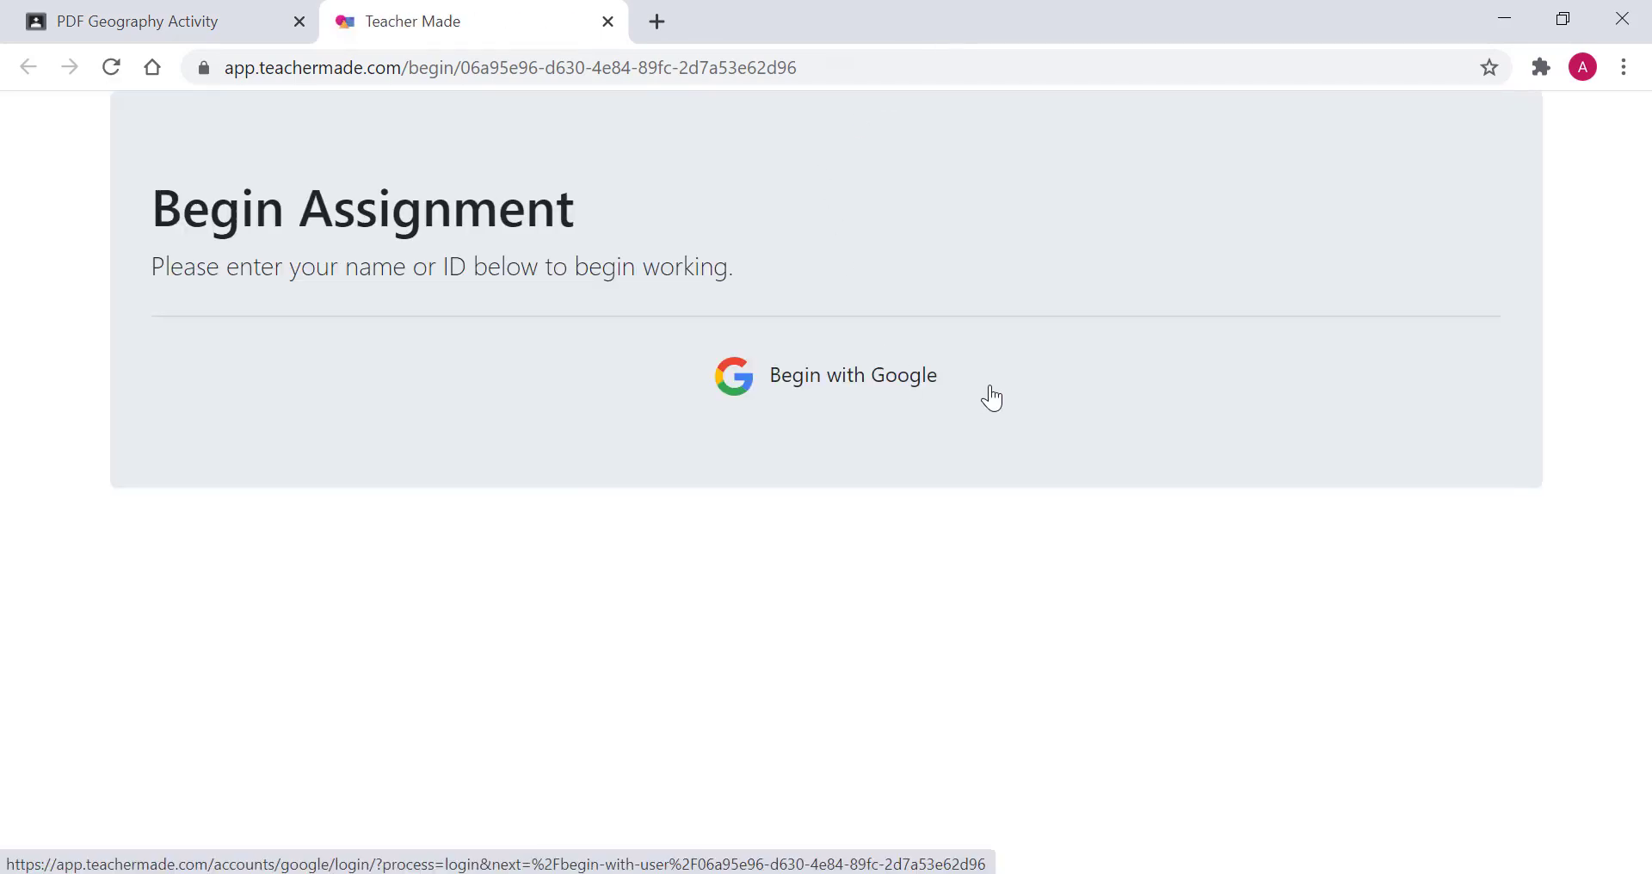
click(851, 399)
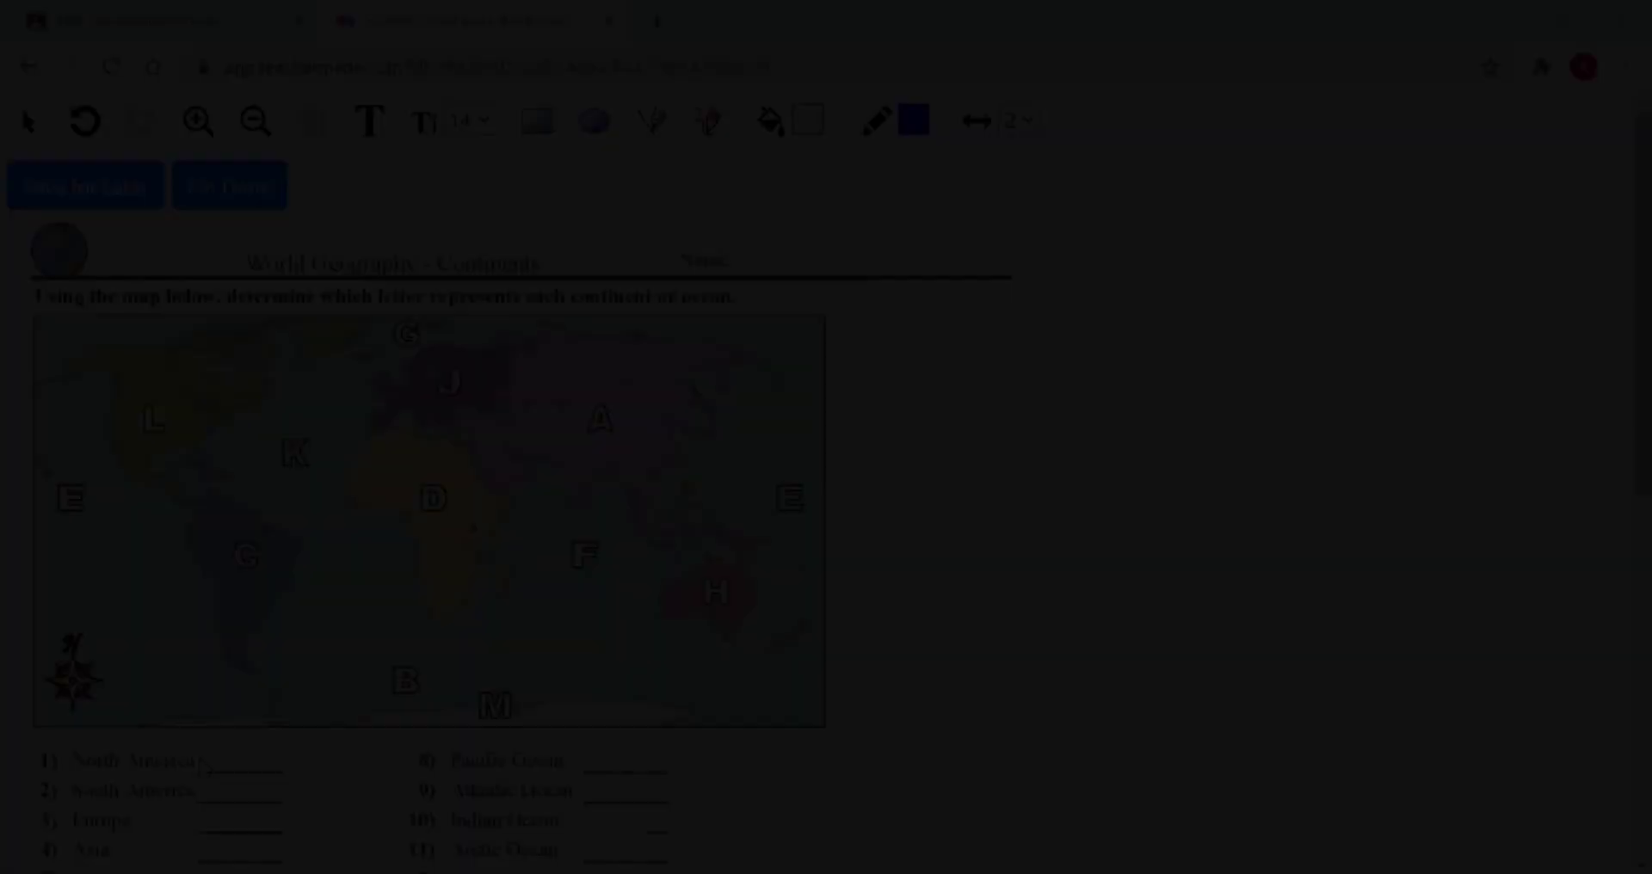
Step: Answer the student's continent items 1 to 7 with L, C, J, A, D, H and M
key(Tab)
text(C)
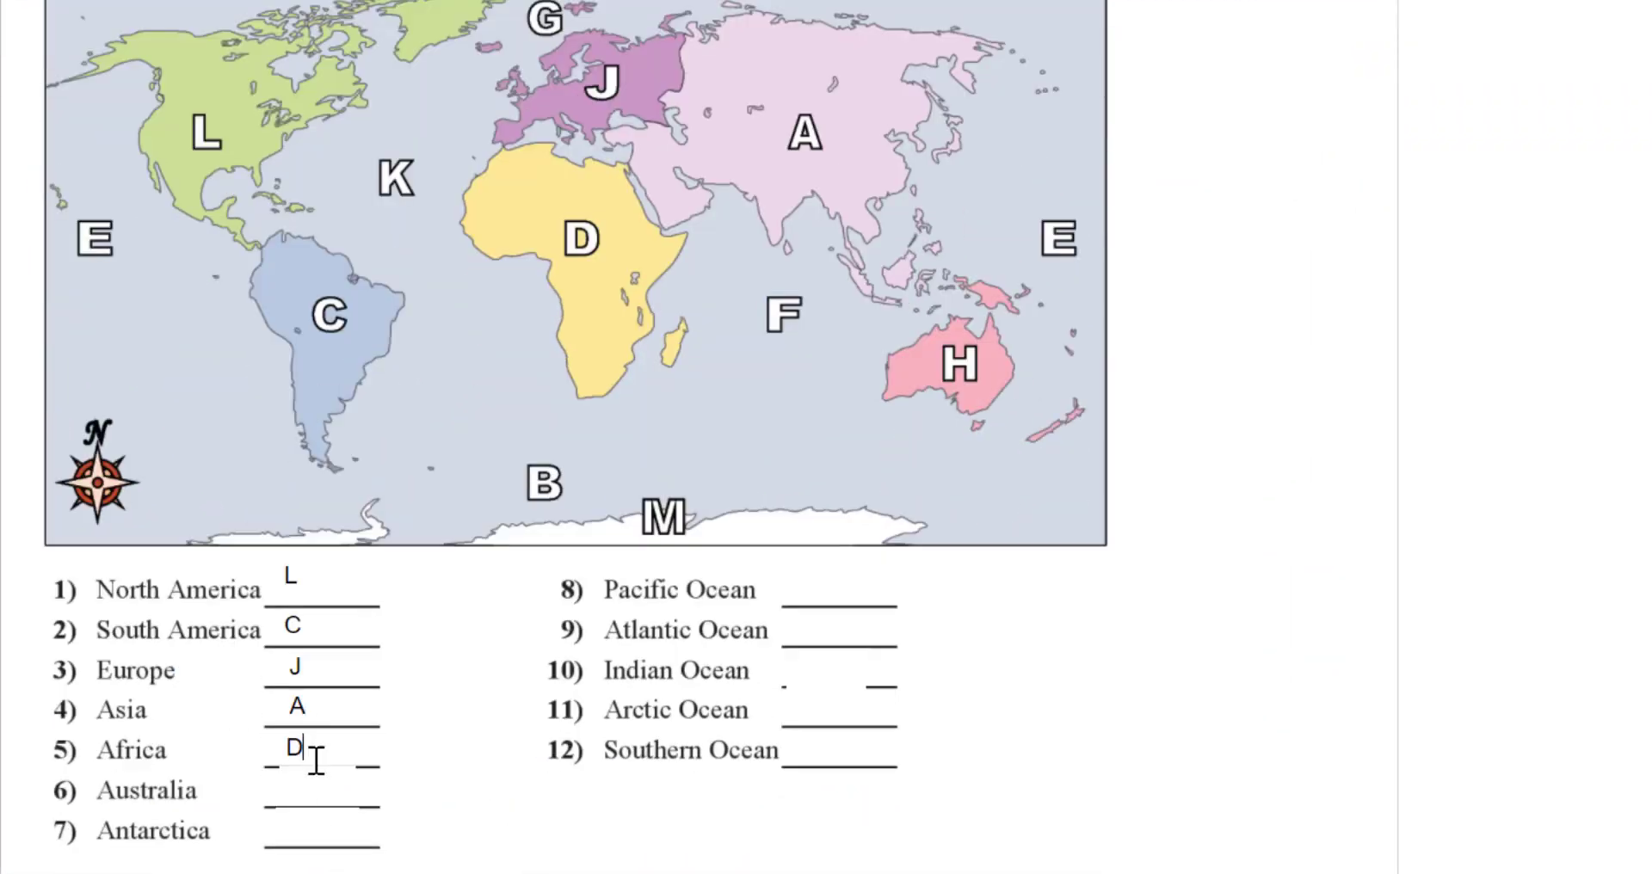
click(315, 787)
text(H)
click(317, 827)
text(M)
Step: Answer the student's ocean items 8 to 12 with E, K, B, G and F
click(817, 593)
text(E)
click(820, 635)
text(K)
click(804, 670)
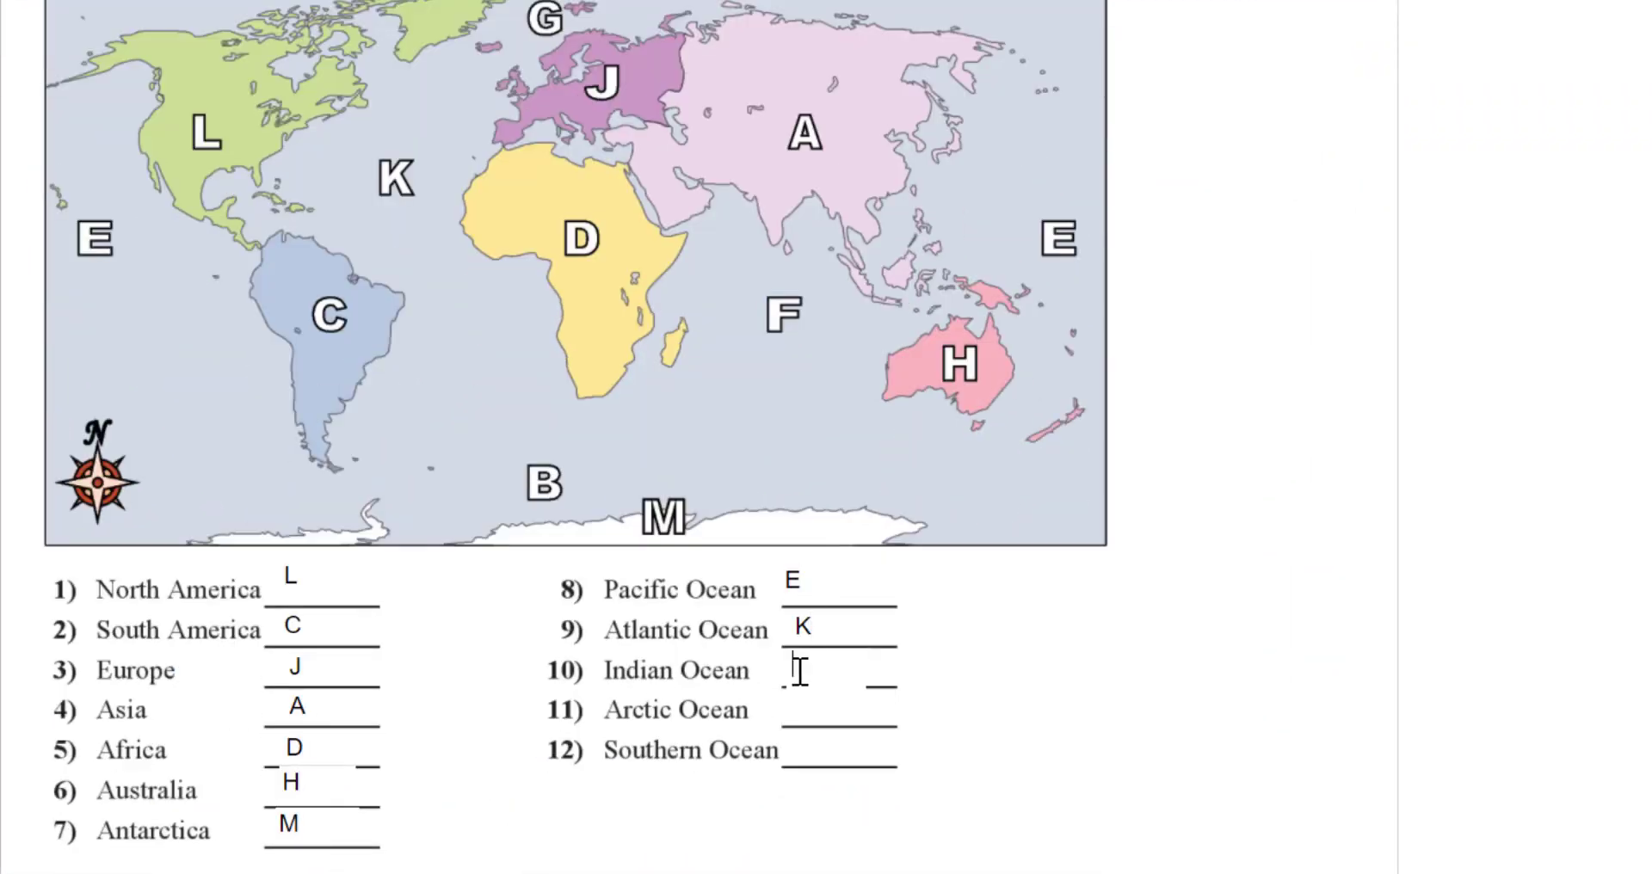
text(B)
click(828, 706)
text(G)
click(819, 757)
text(F)
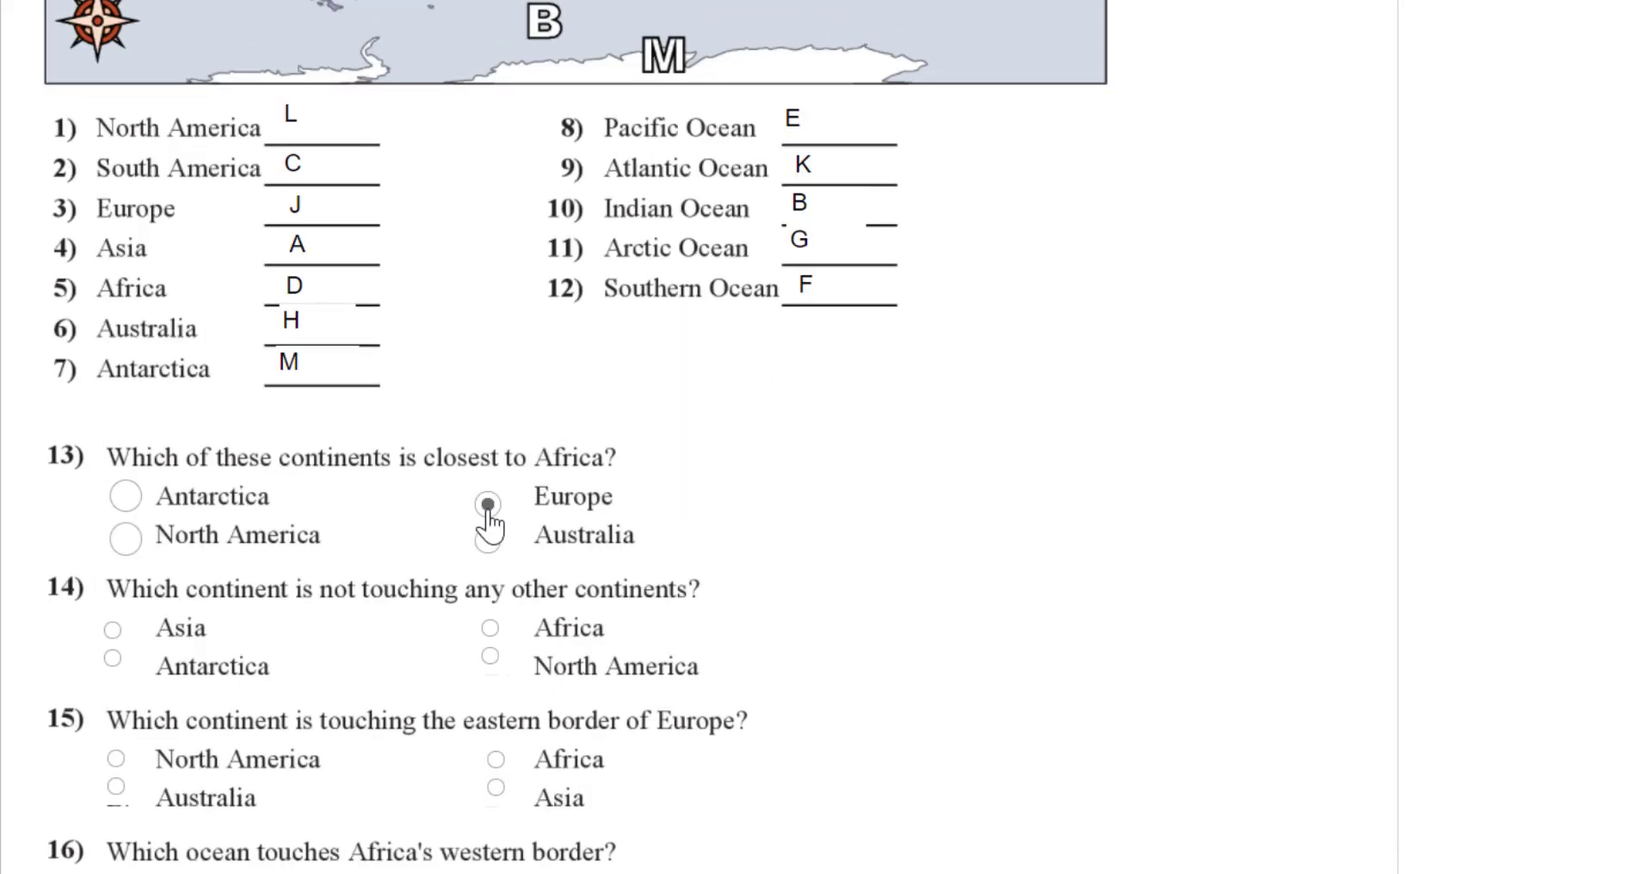
Step: Choose Europe, Africa, Asia, Atlantic Ocean and Indian Ocean for the student's questions 13 to 17
click(492, 628)
click(495, 557)
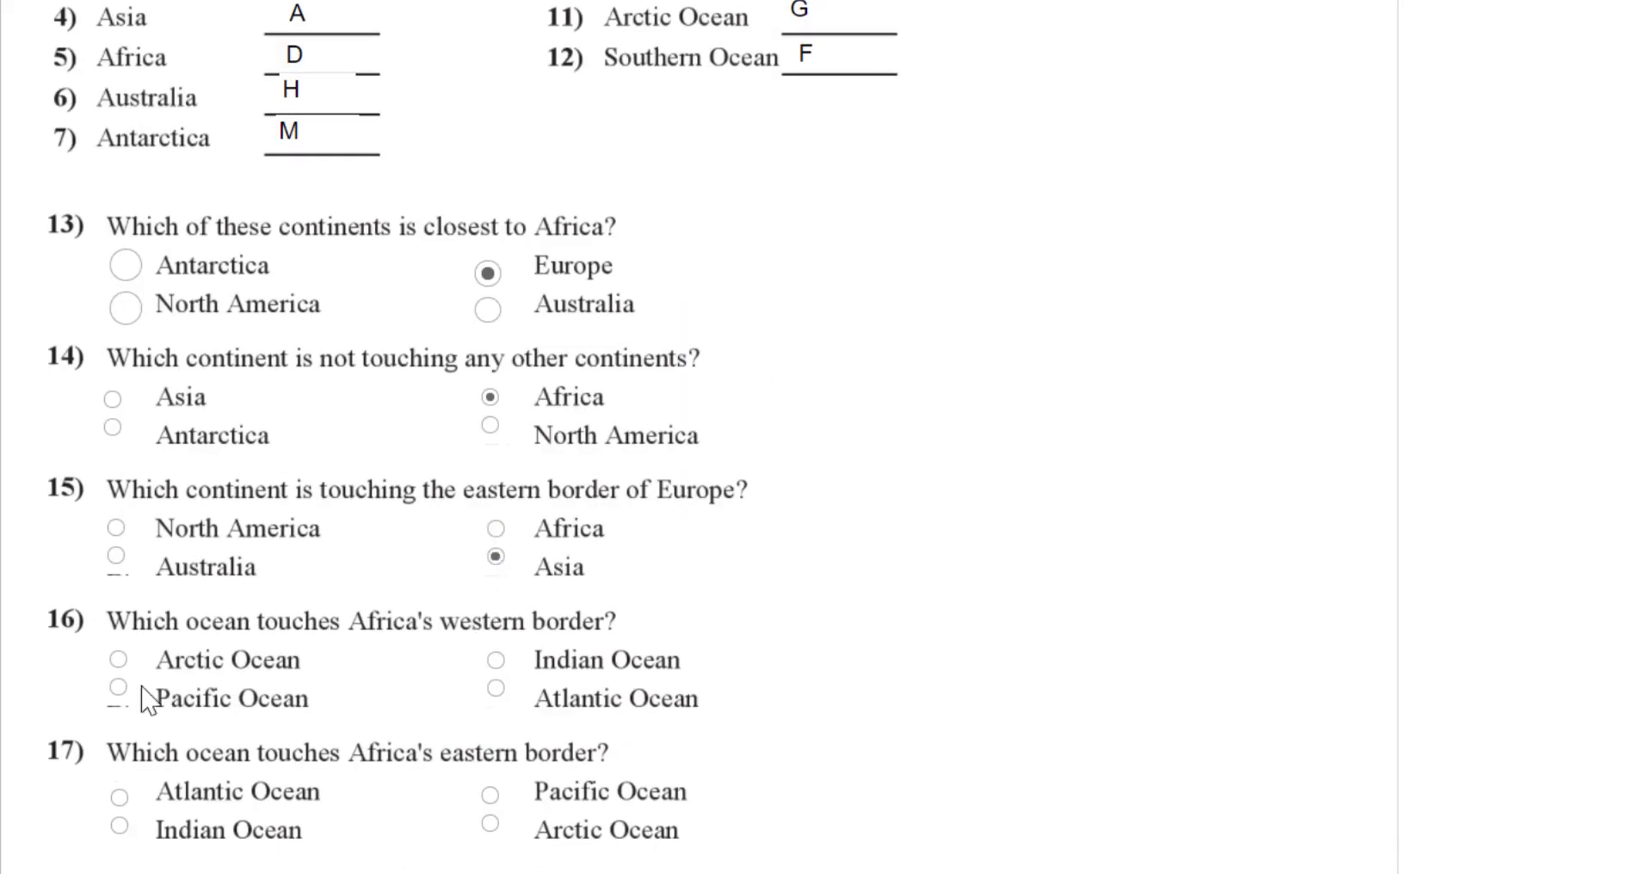
click(495, 688)
click(119, 825)
Step: Submit the student's worksheet as done and confirm the submission
scroll(211, 801, down, 1)
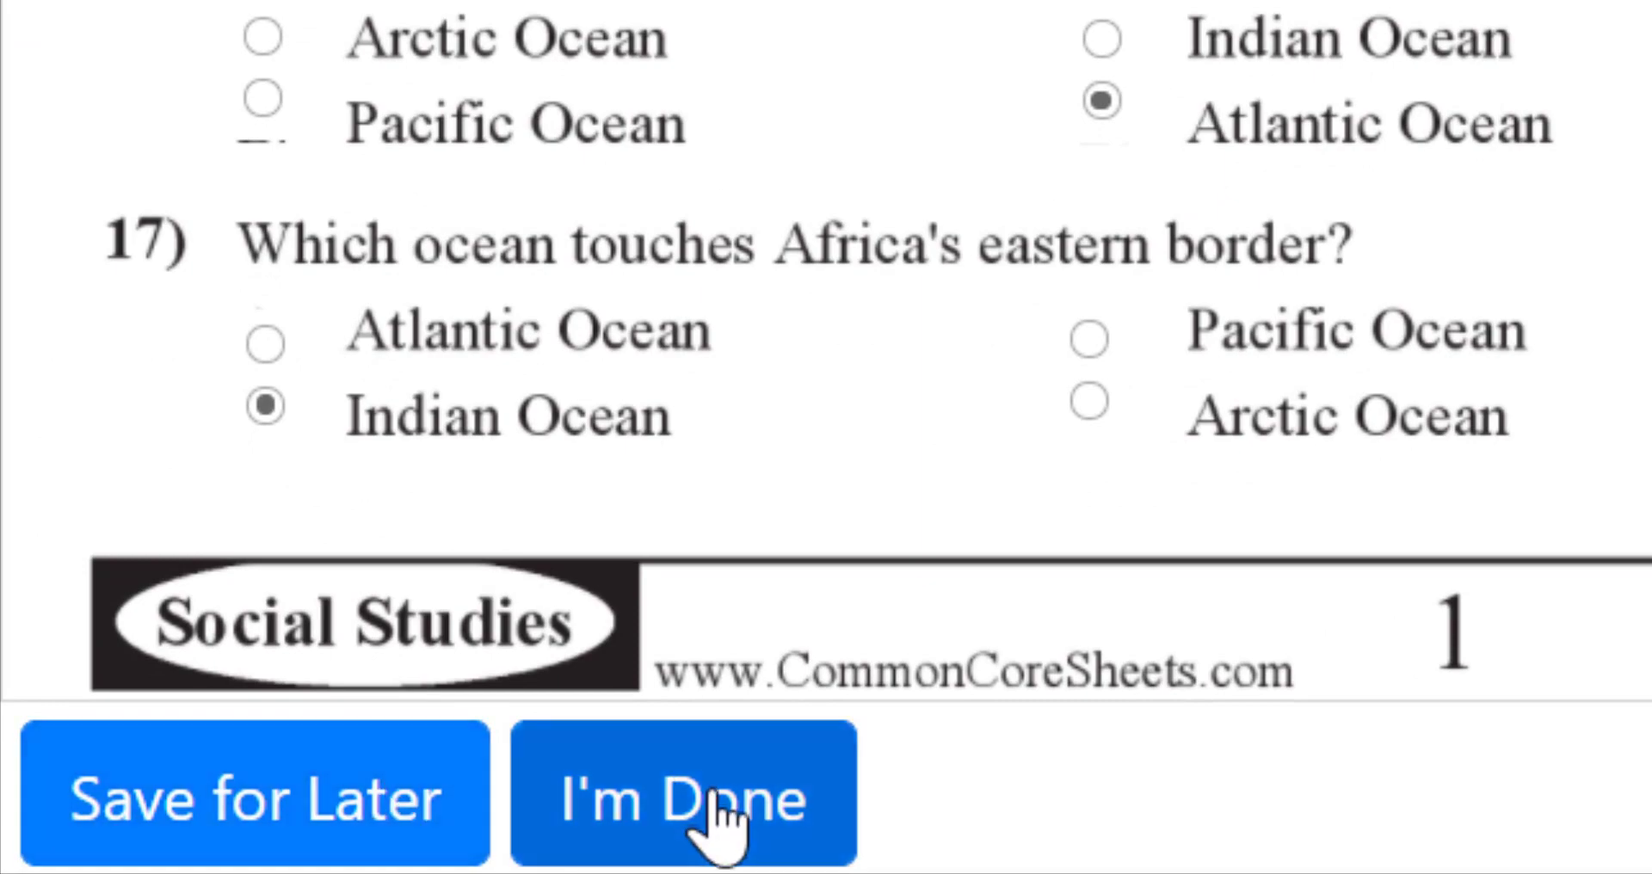
click(717, 840)
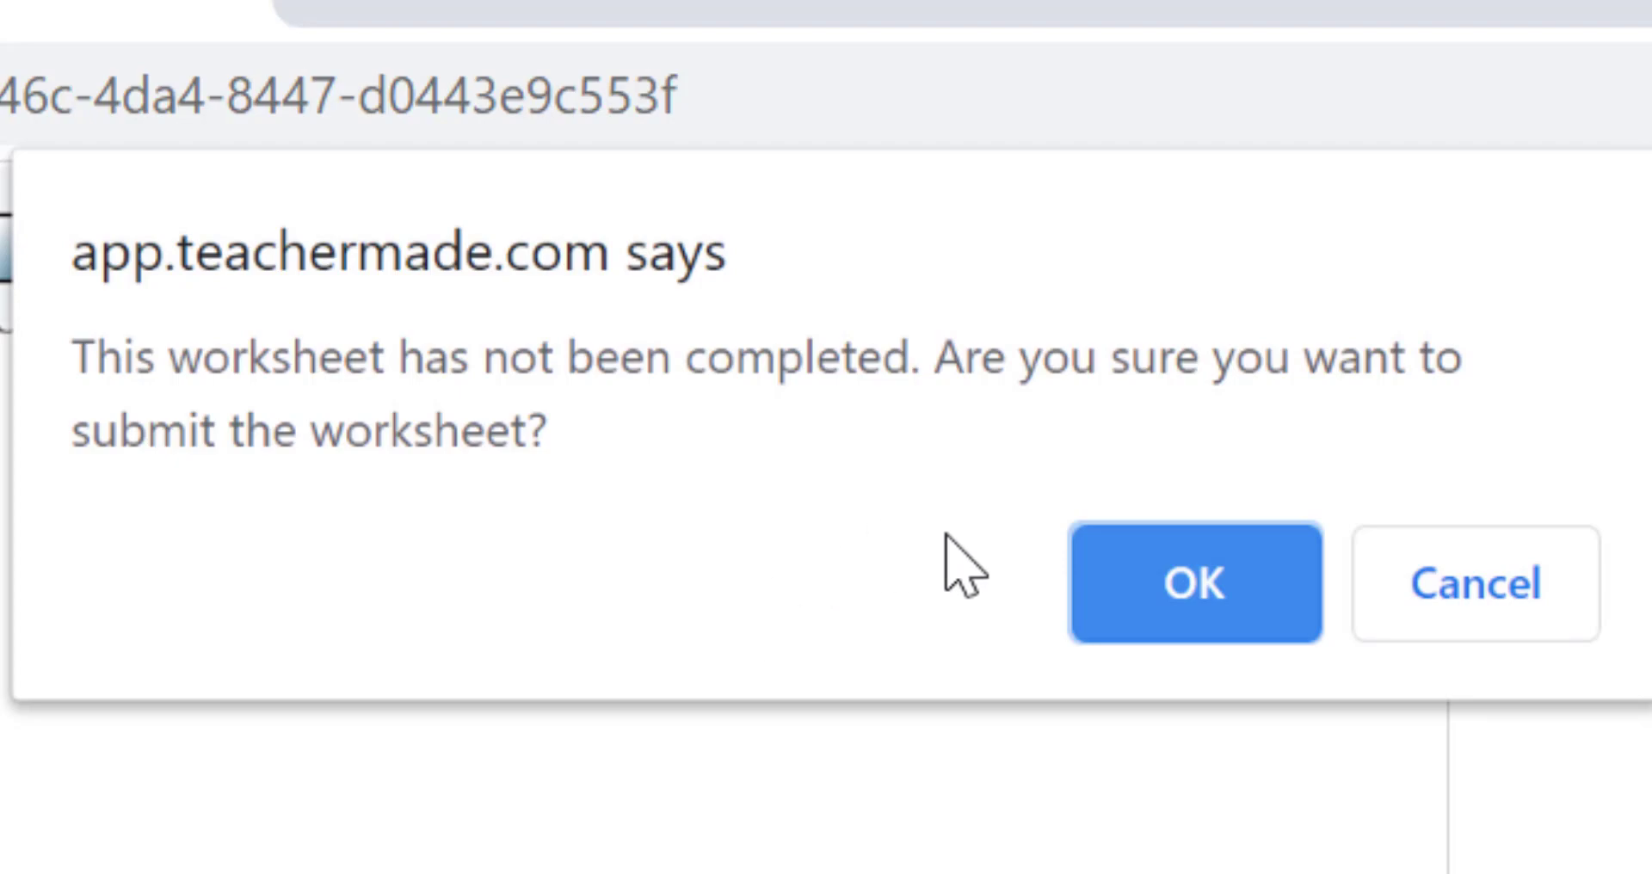
click(1102, 594)
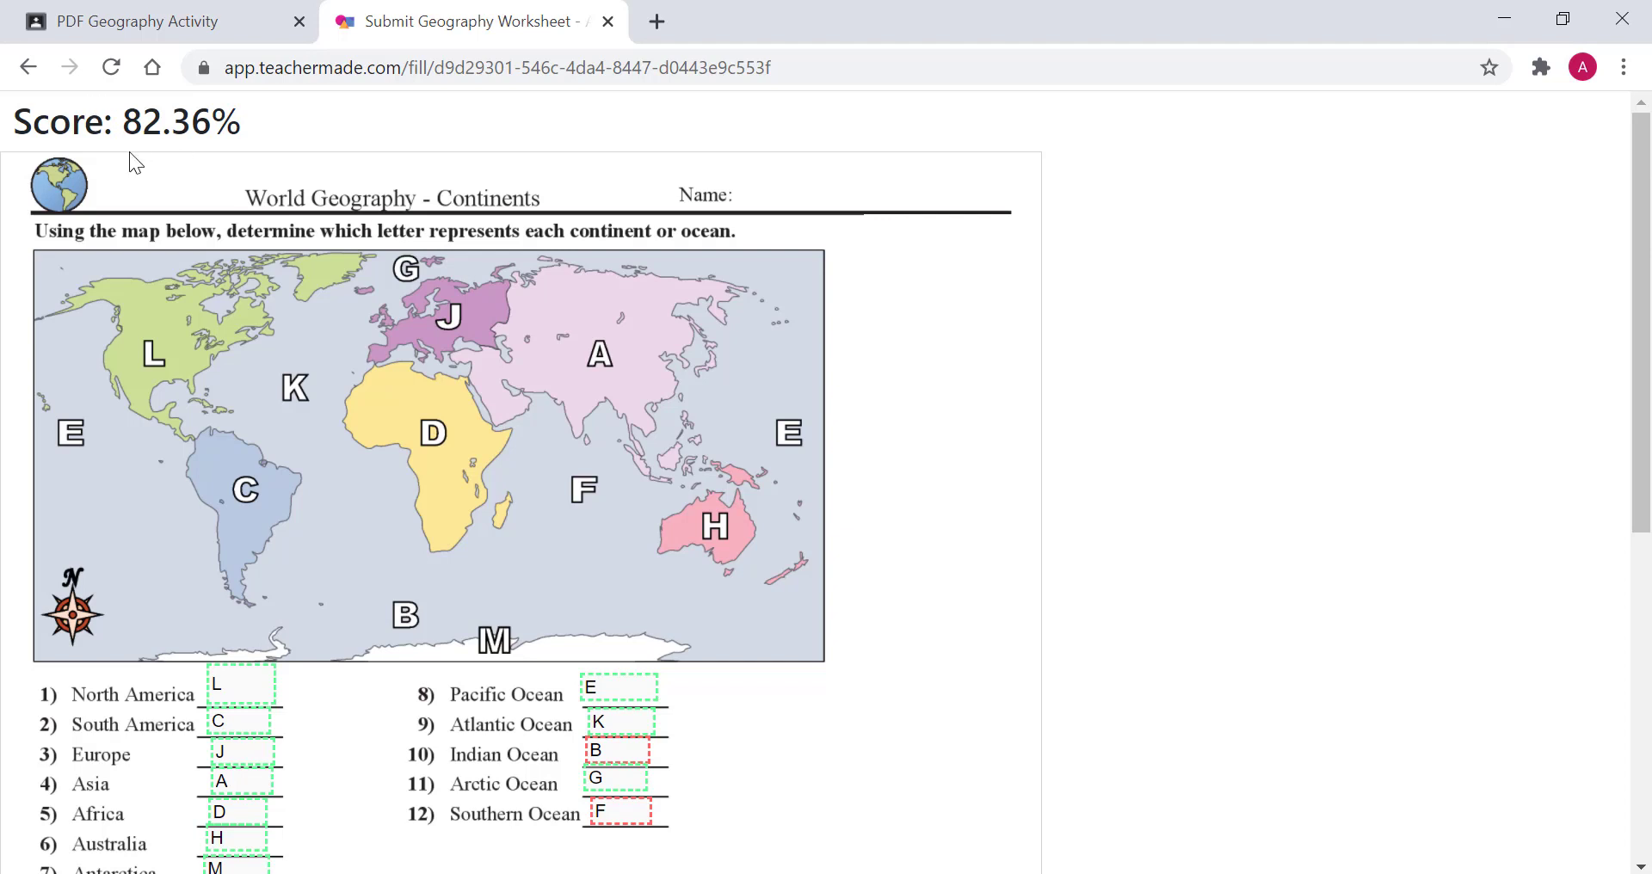
Step: Review the submitted worksheet's score and the marking of all 17 answers
scroll(322, 451, down, 2)
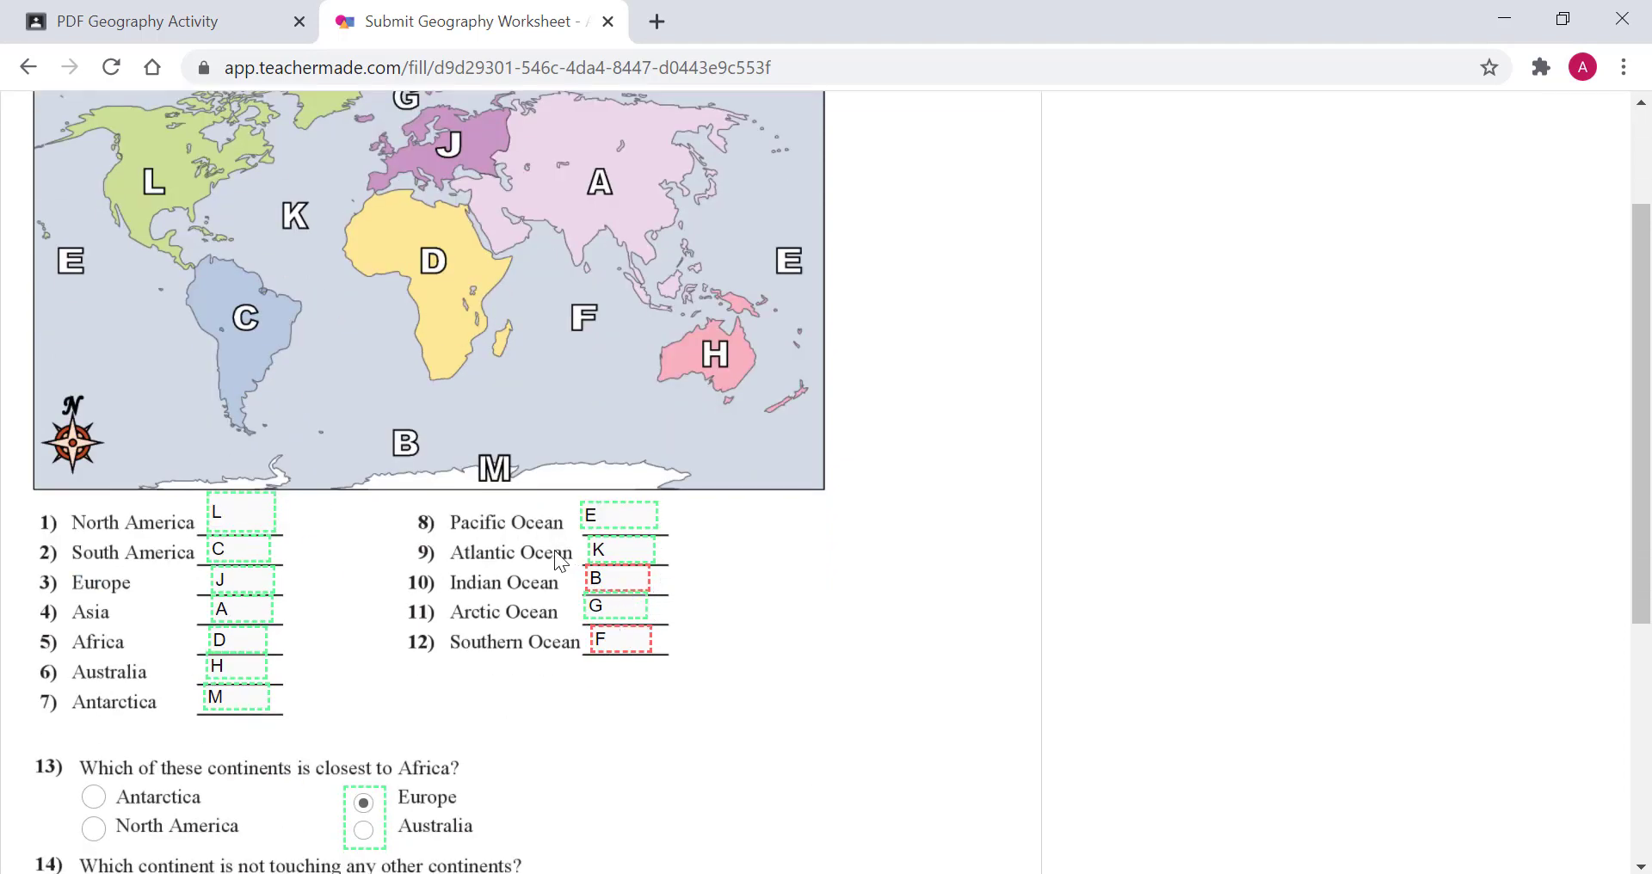
scroll(554, 550, down, 5)
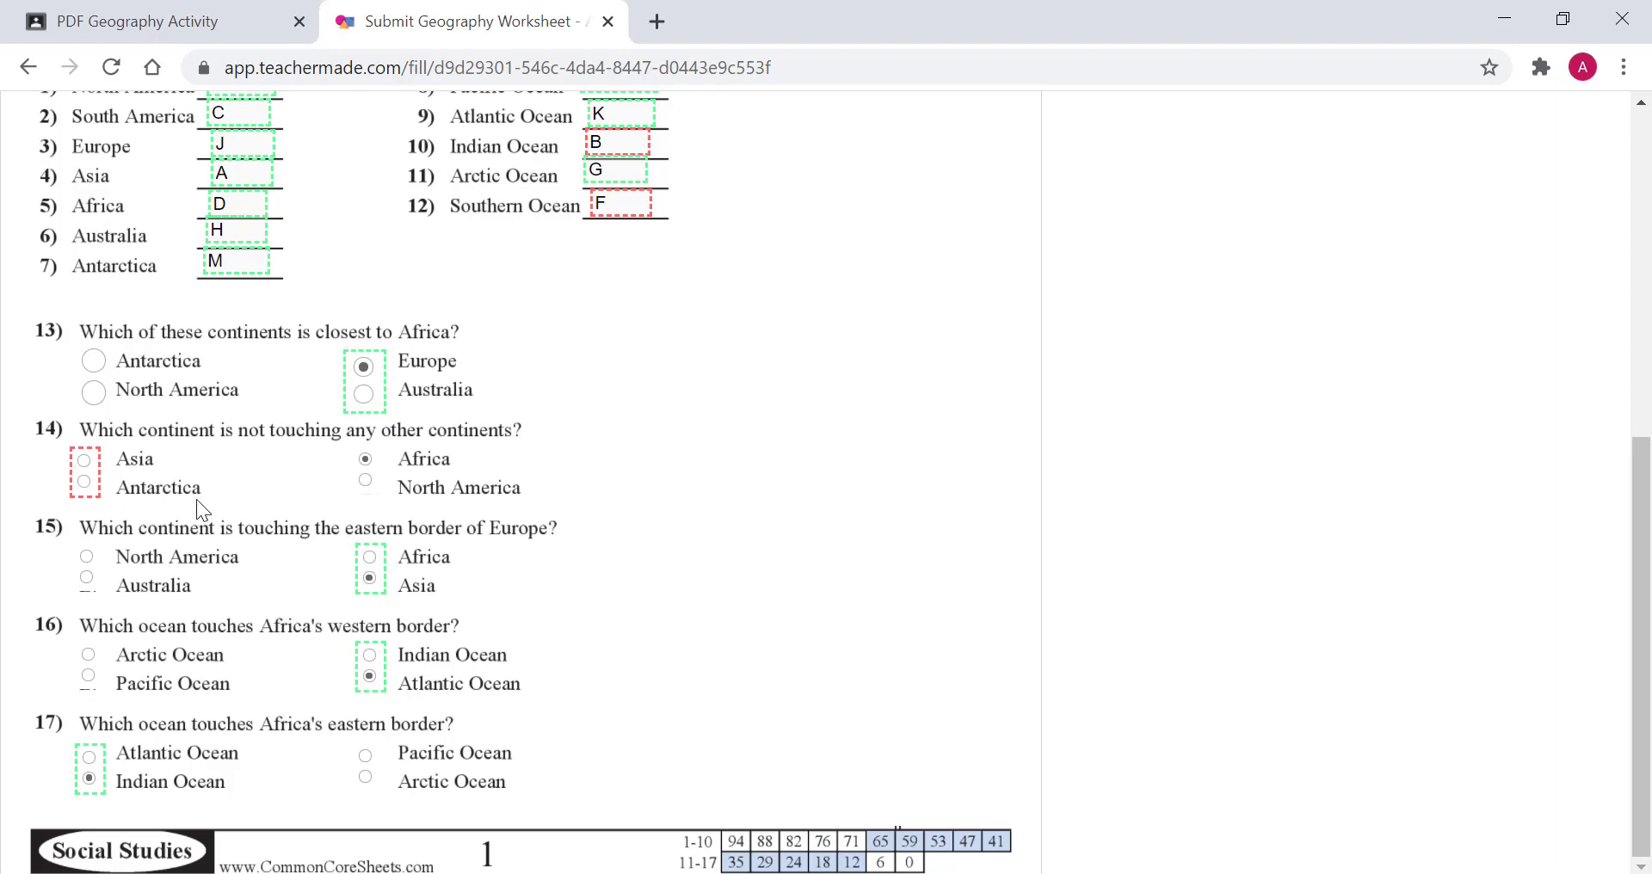
scroll(637, 458, up, 7)
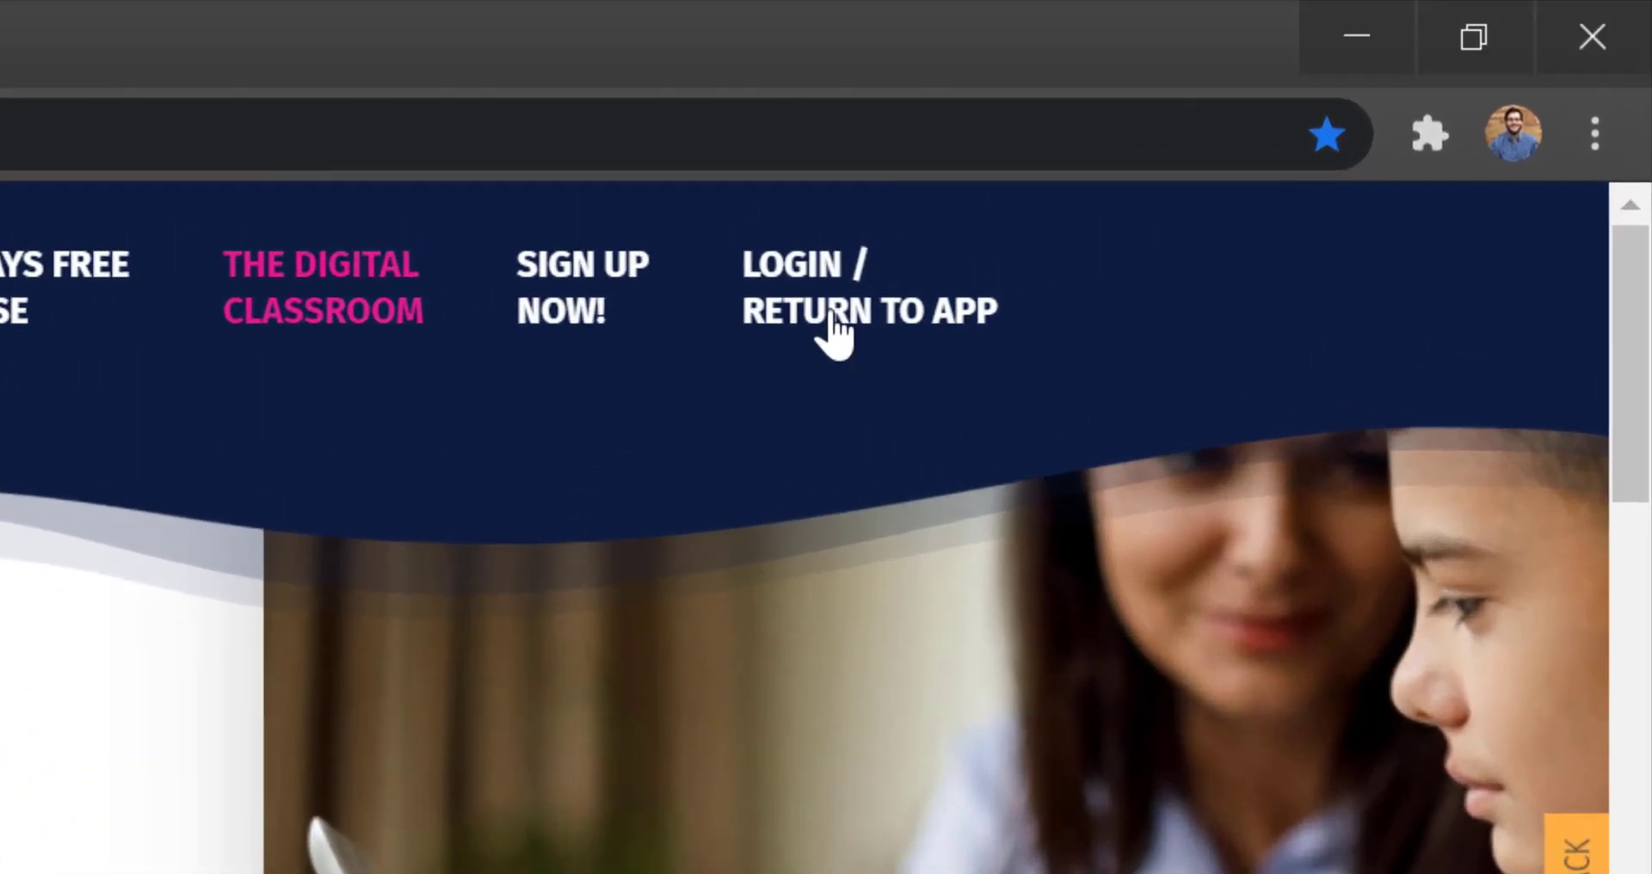
Step: Return to the teacher's worksheets and review the marked answers in the student's submission for the Geography Worksheet assignment
click(841, 328)
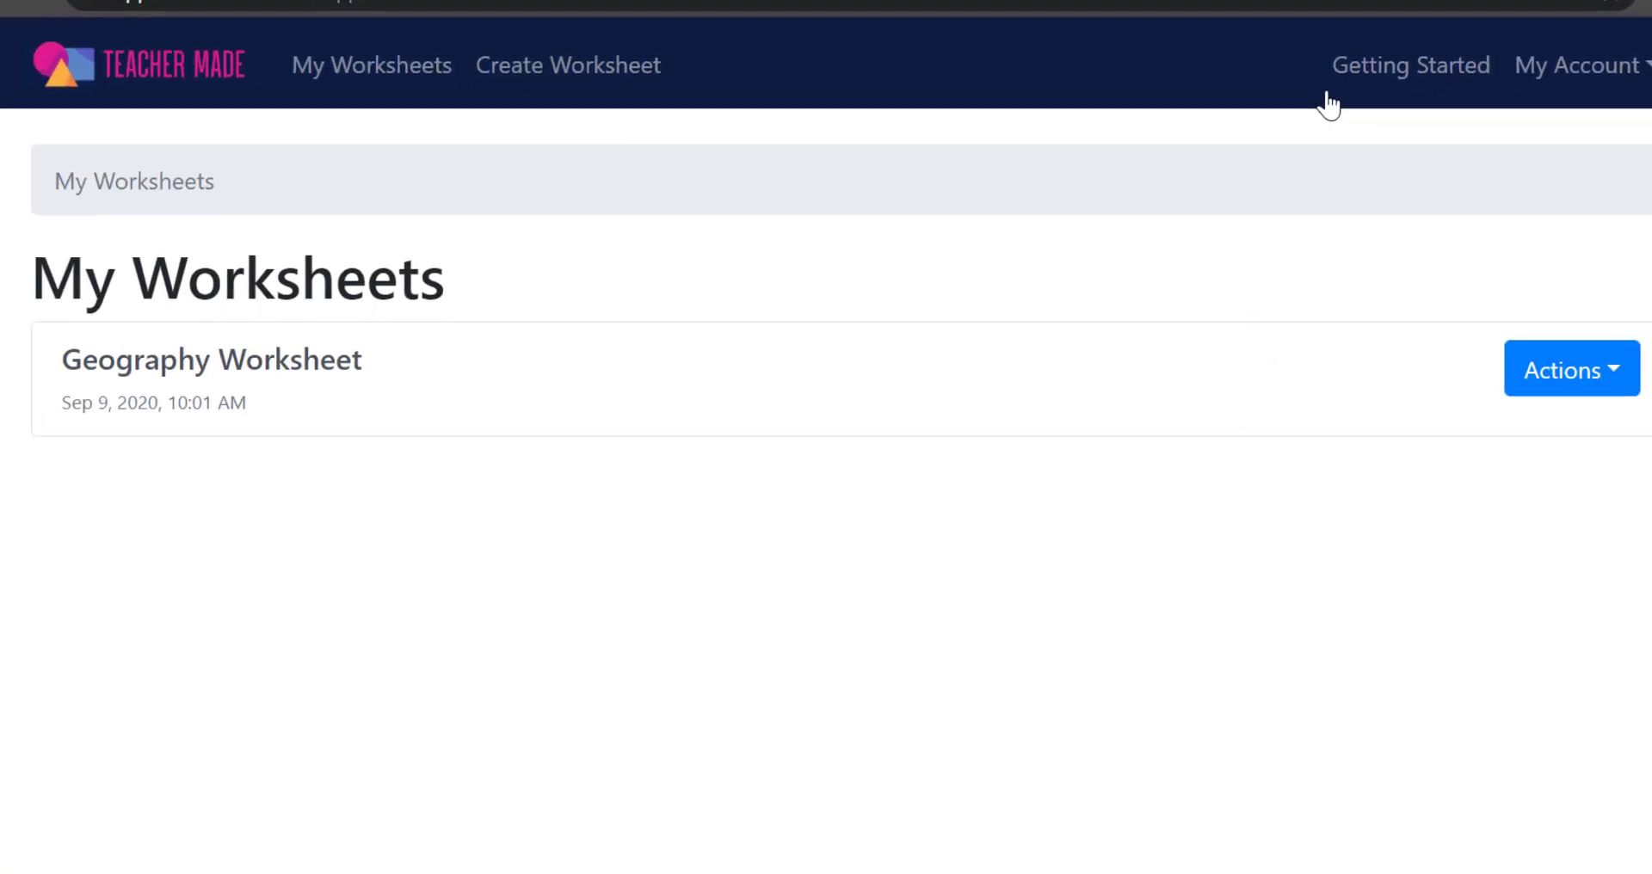
click(287, 377)
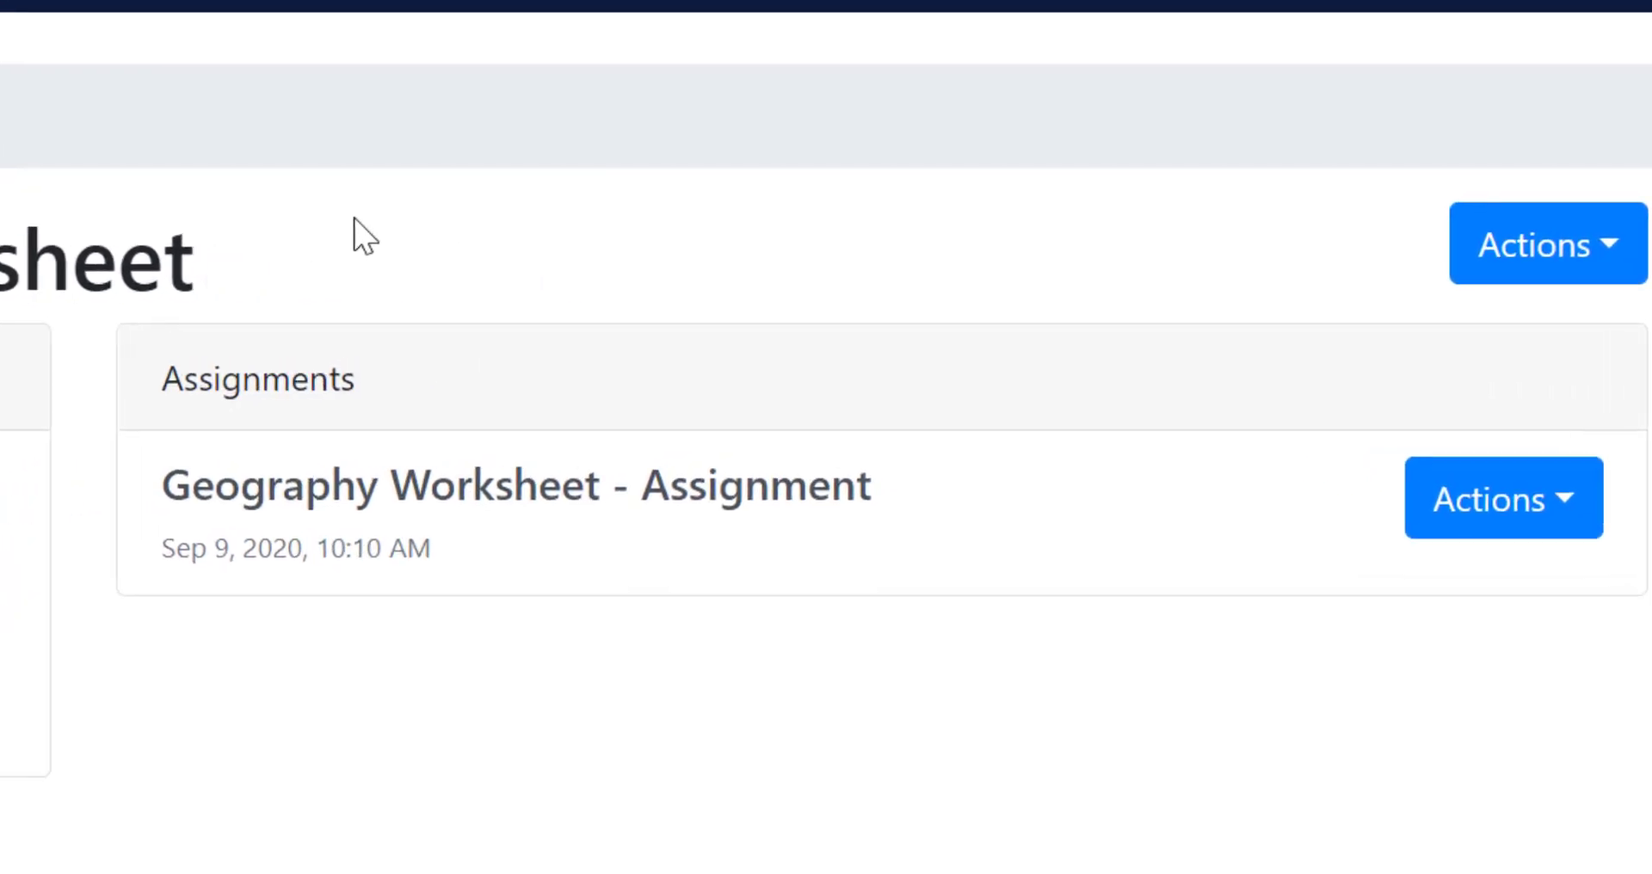
click(499, 539)
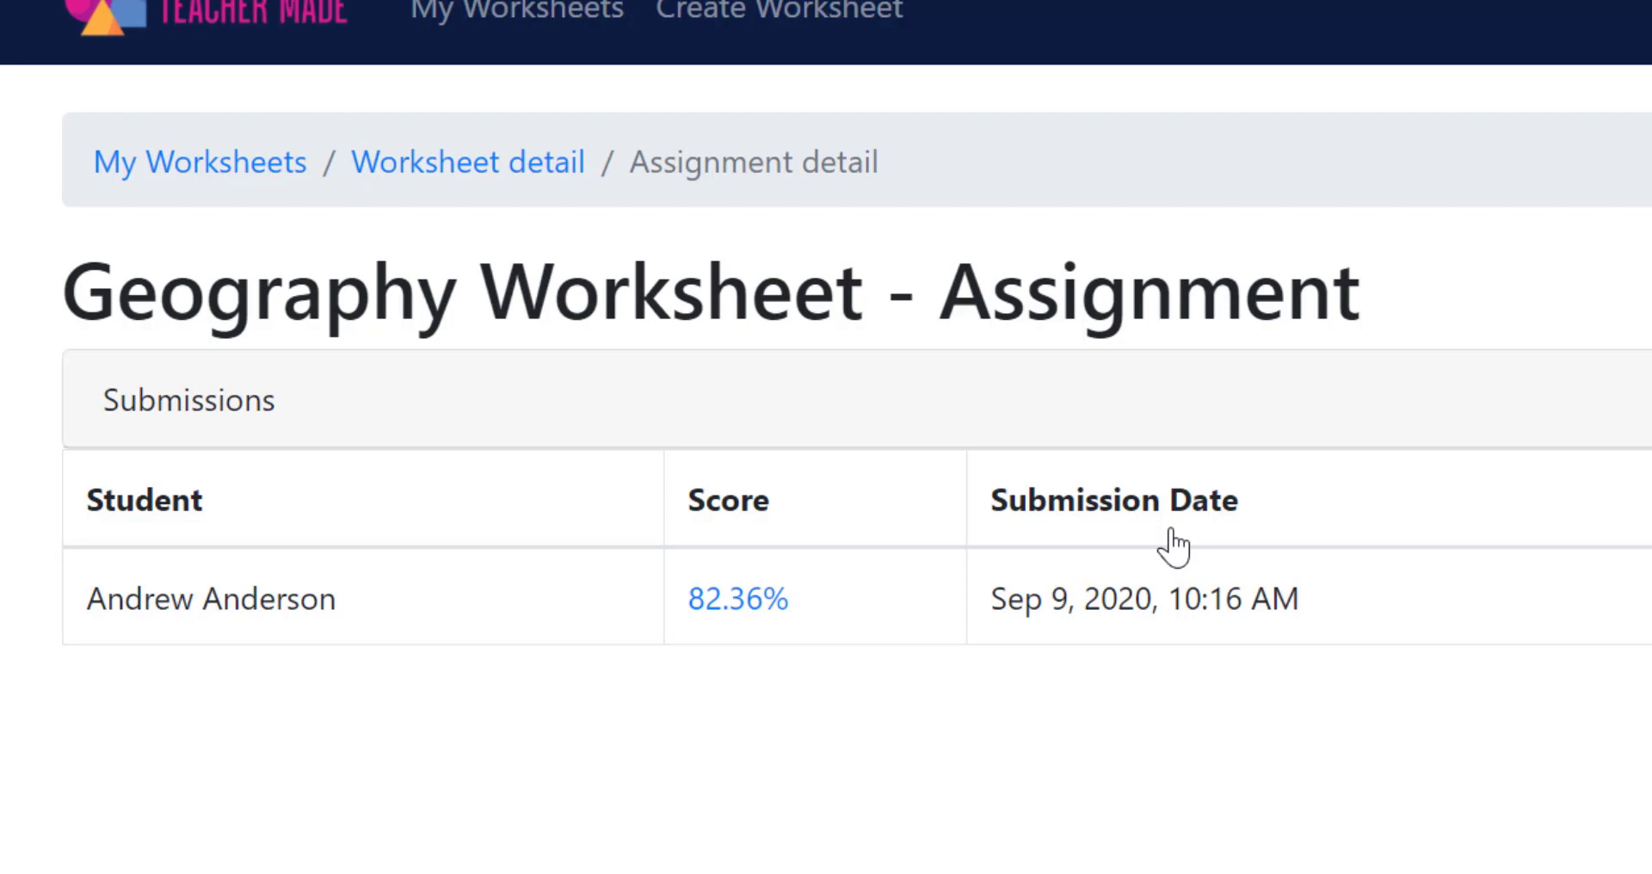
click(753, 600)
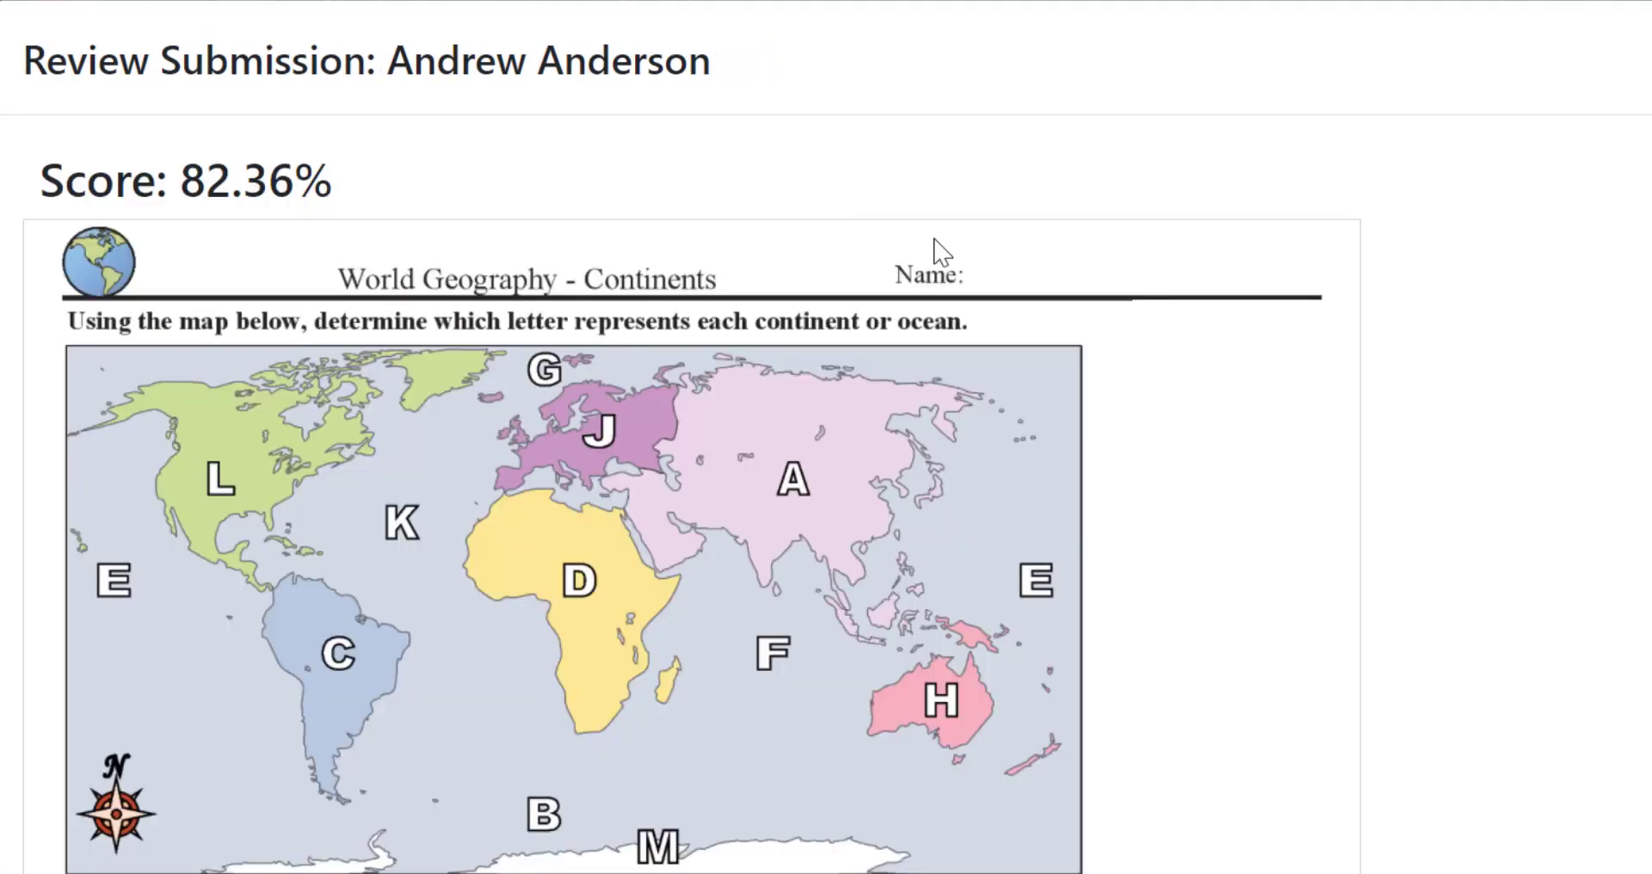
scroll(1192, 314, down, 5)
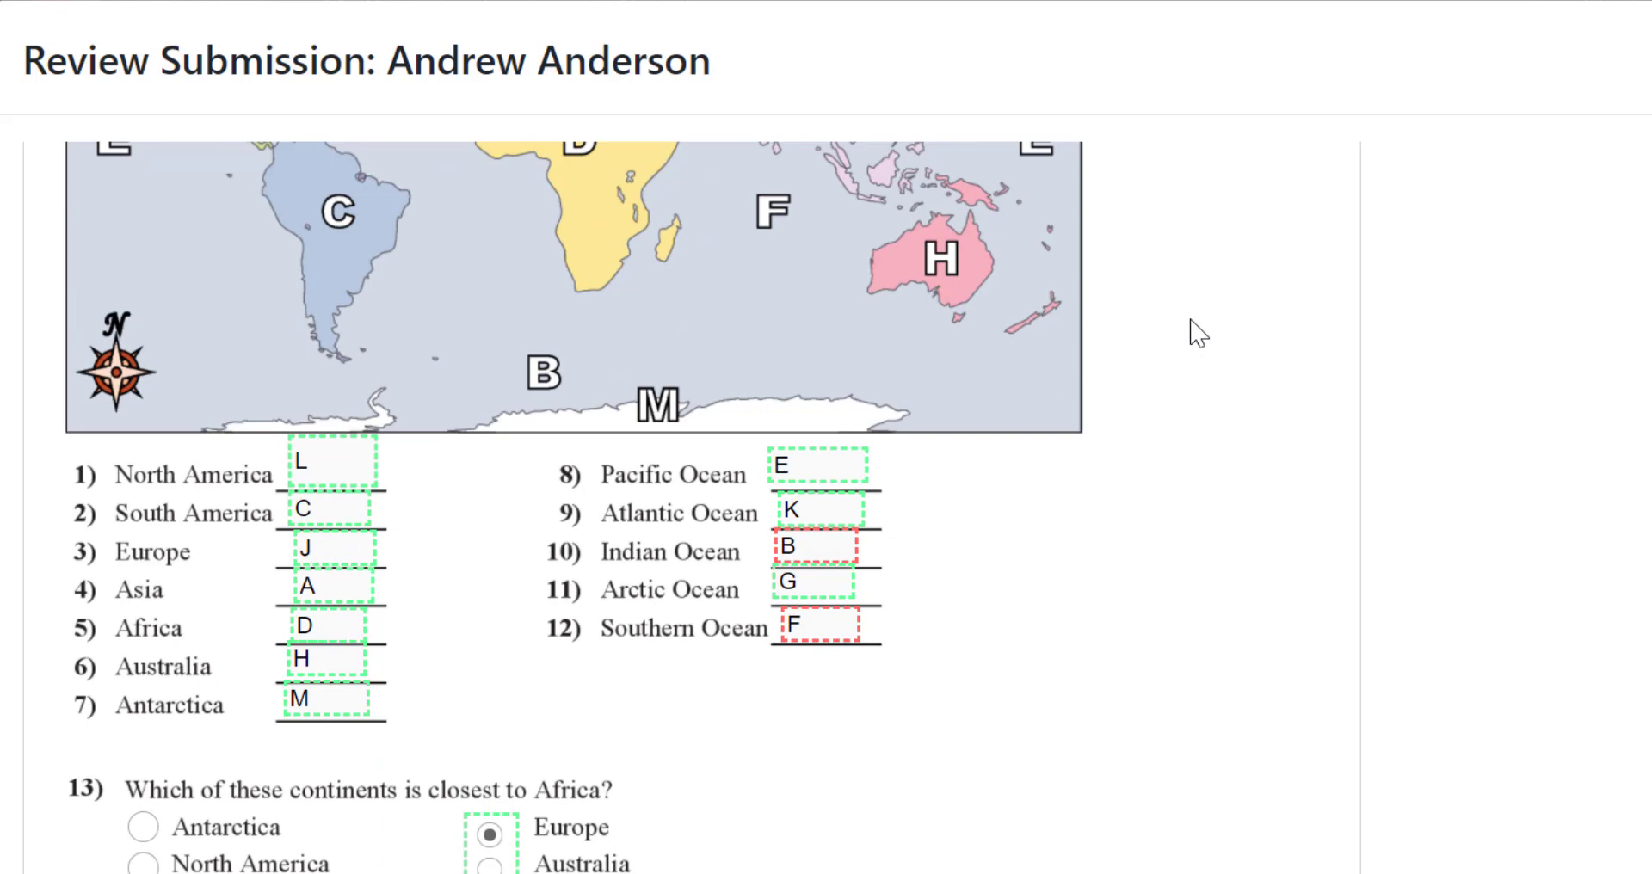
scroll(1199, 333, up, 5)
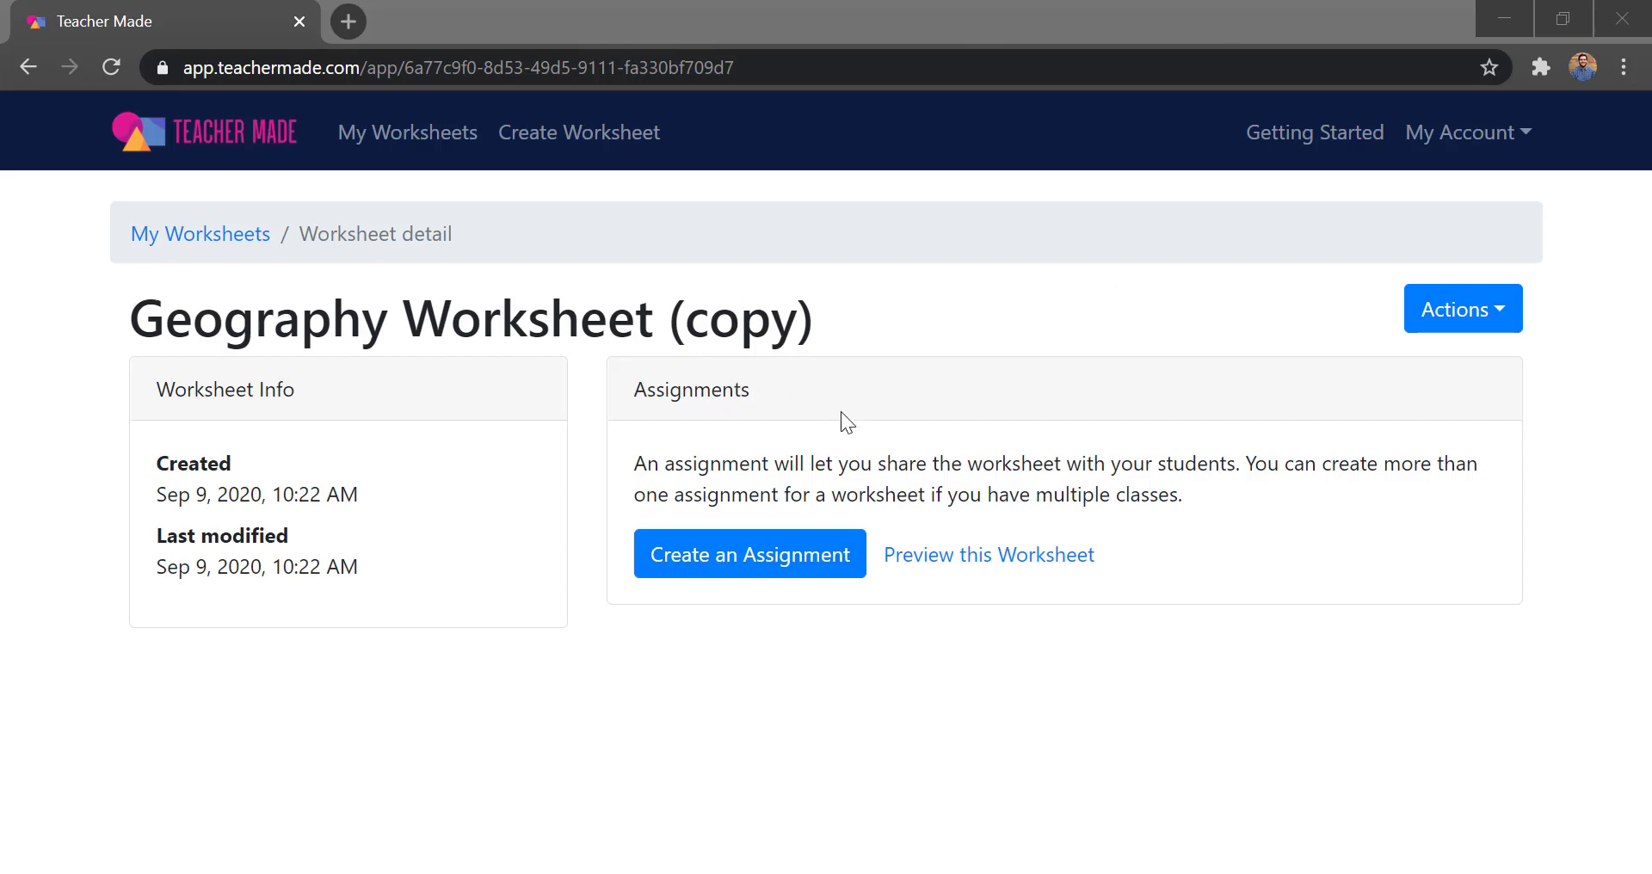
Step: Create an assignment from Geography Worksheet (copy) and open its copied share link in the student's browser window
click(754, 564)
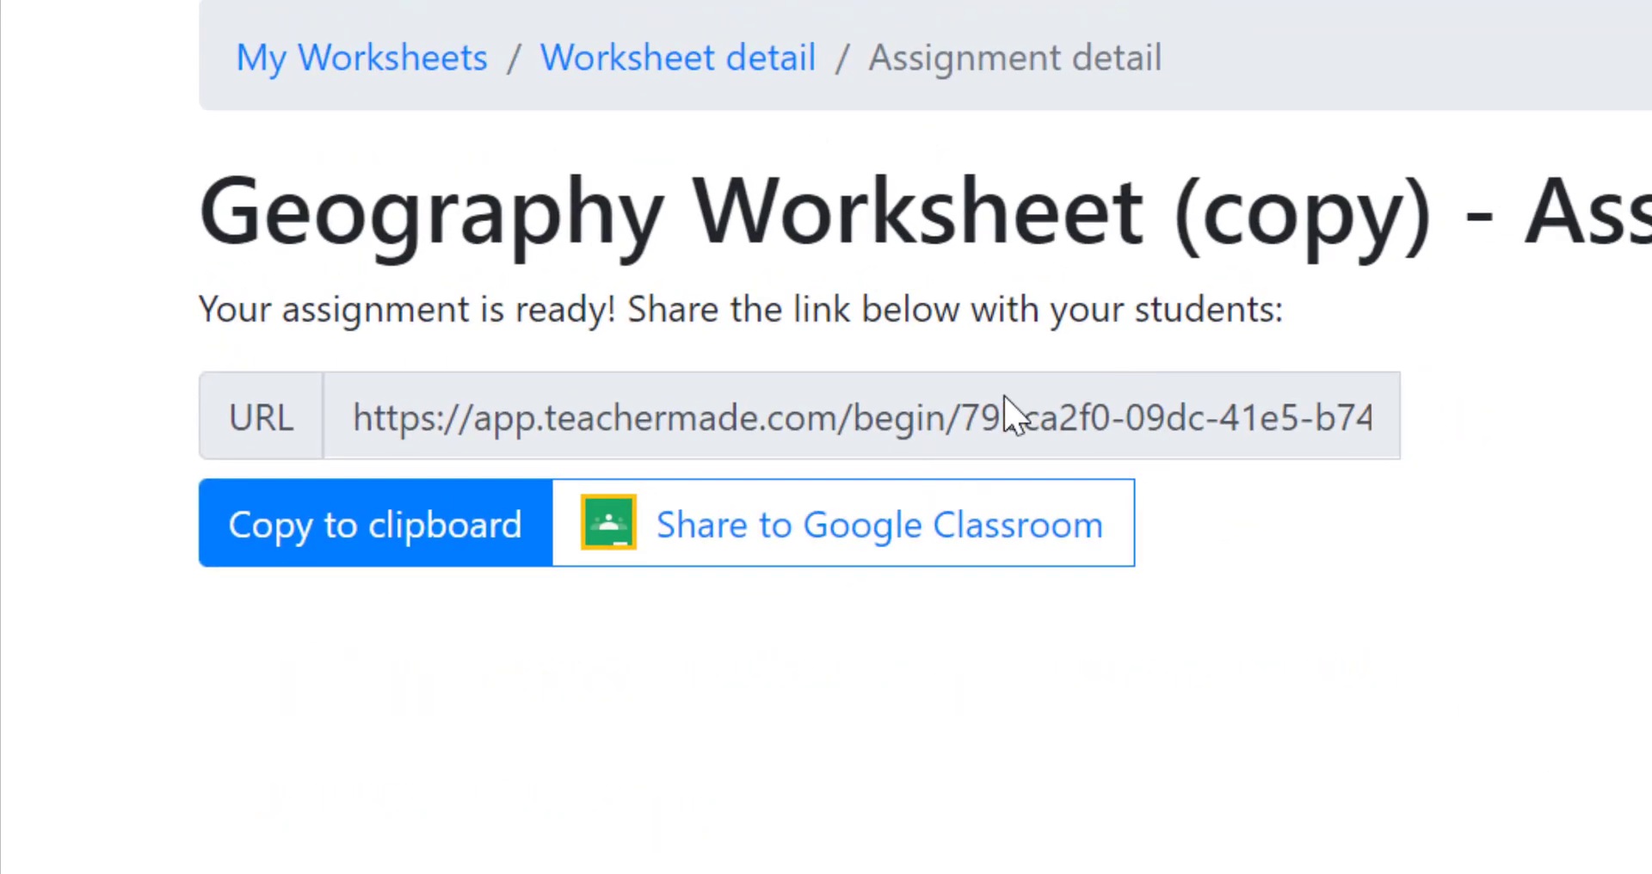
click(421, 509)
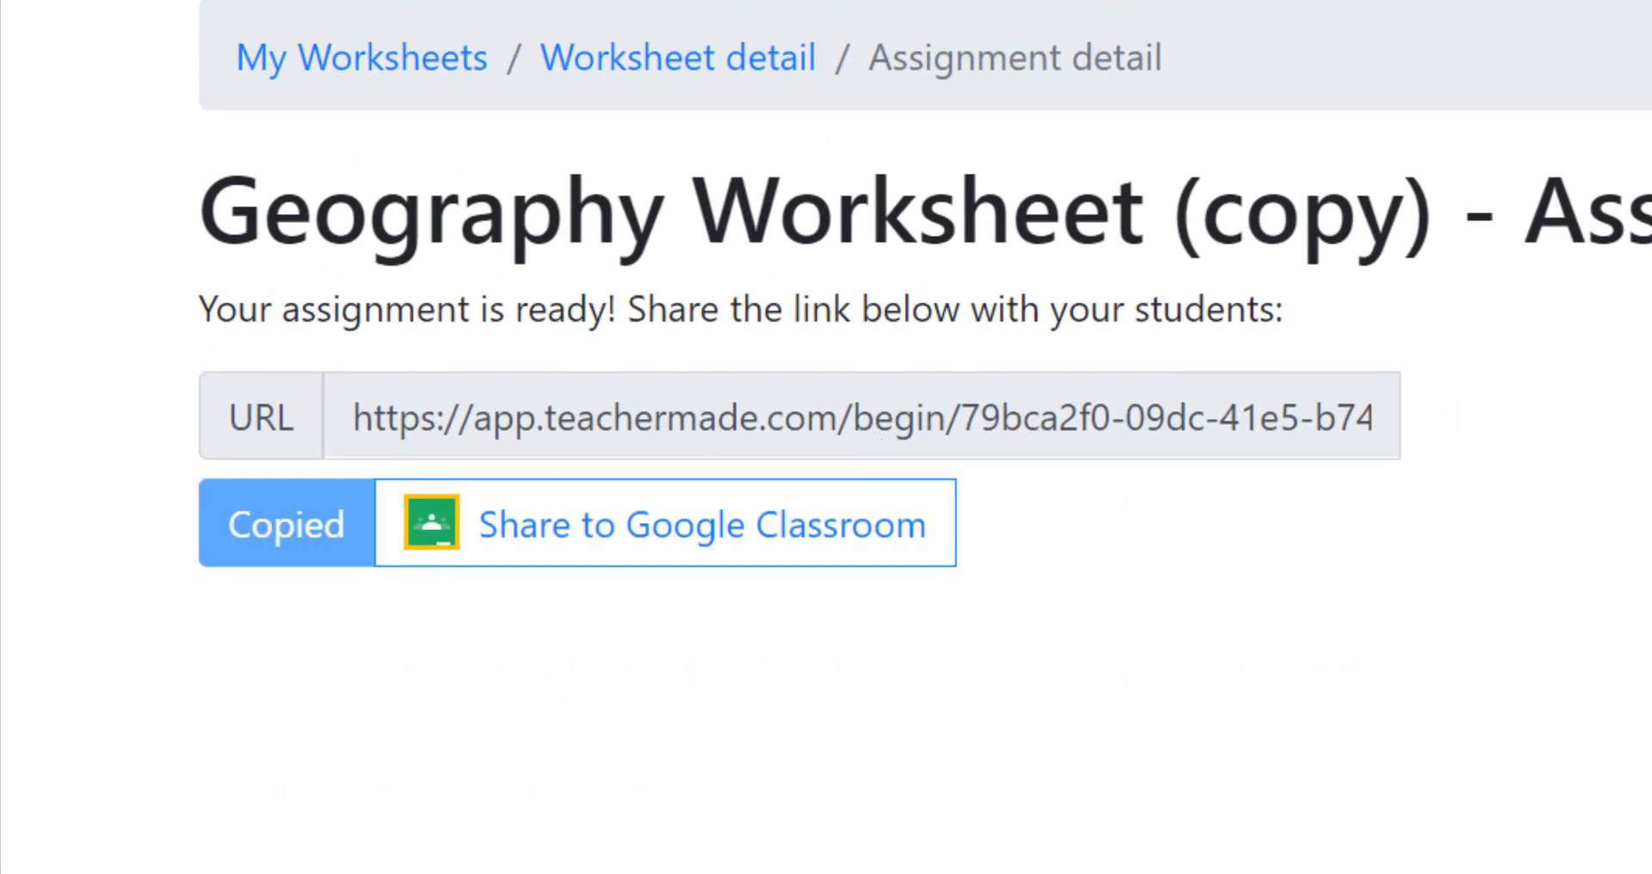
key(ctrl+n)
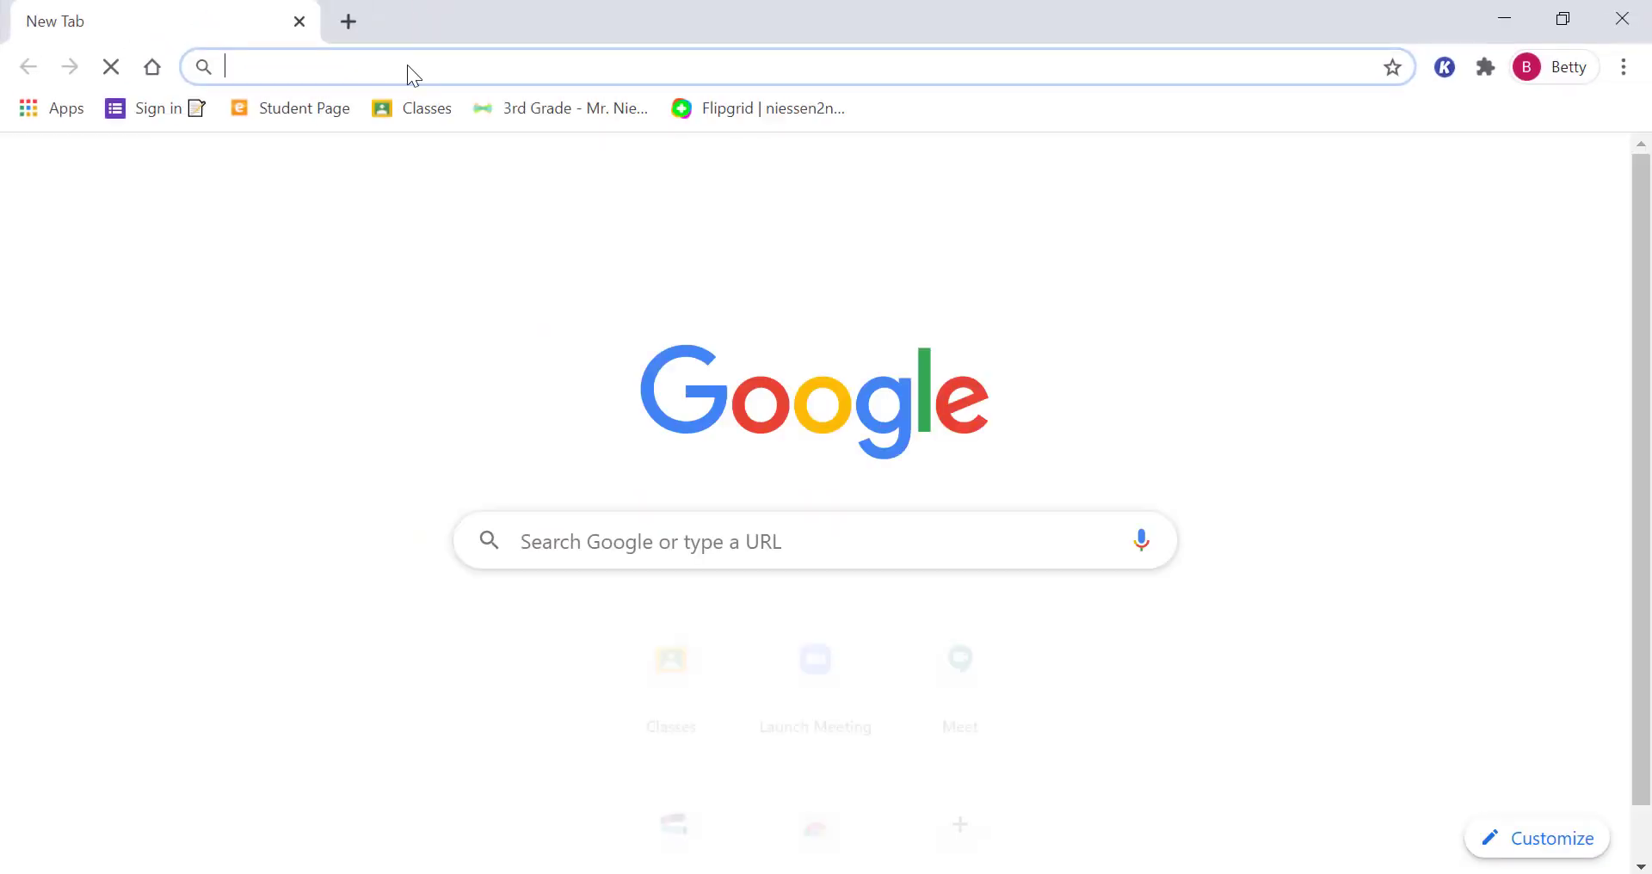
right_click(407, 65)
click(539, 235)
key(Return)
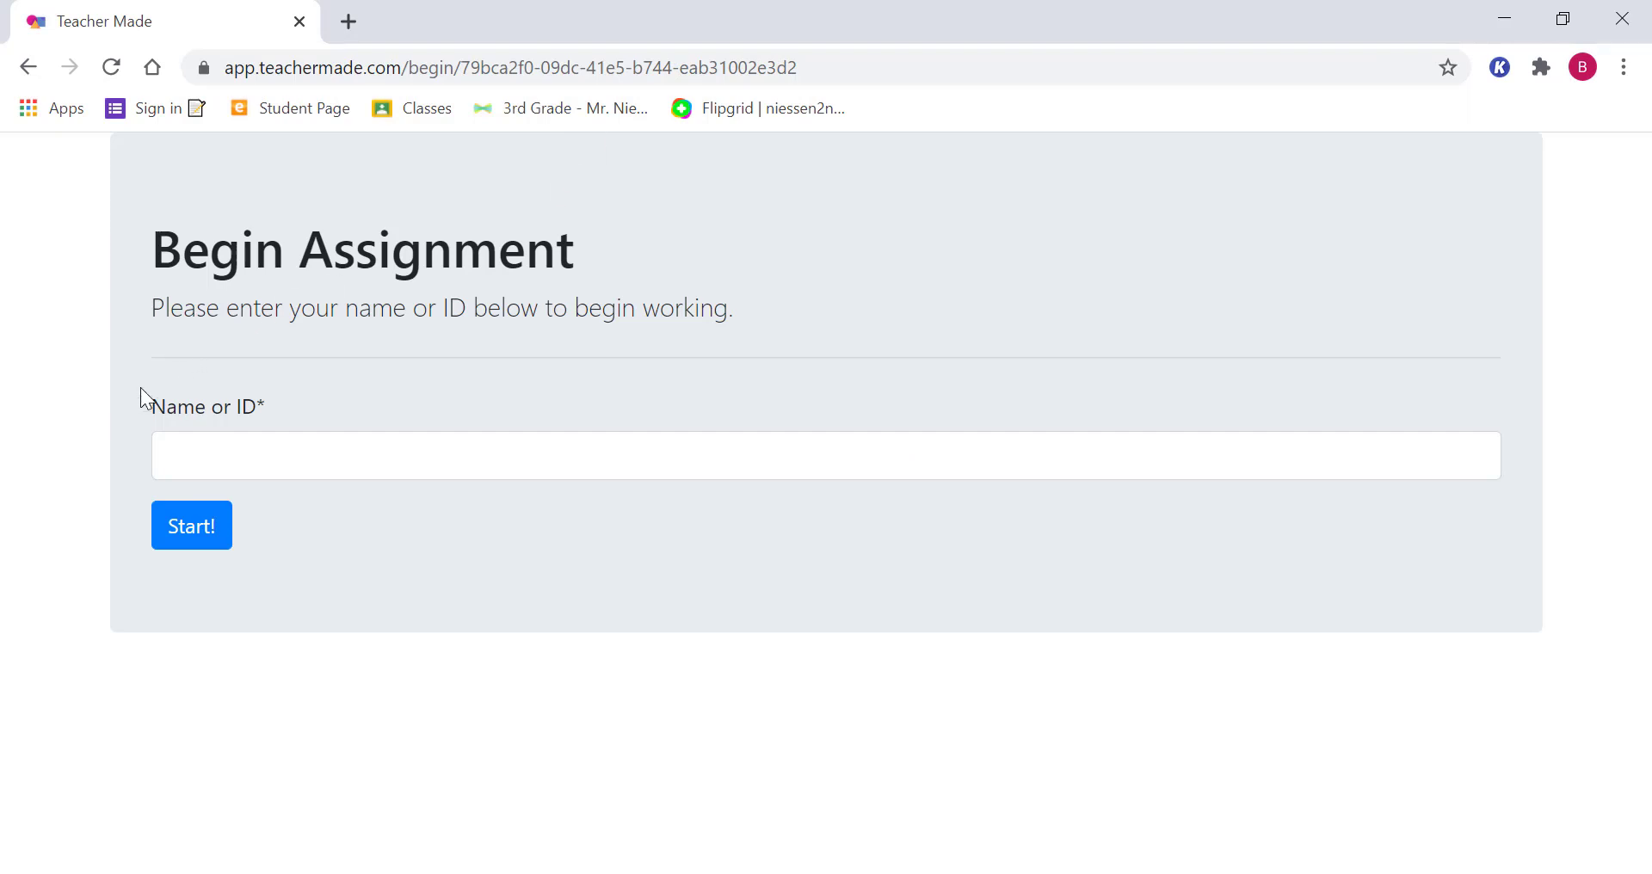
Step: Fill in the student's saved name as the Name or ID and start the assignment
click(296, 459)
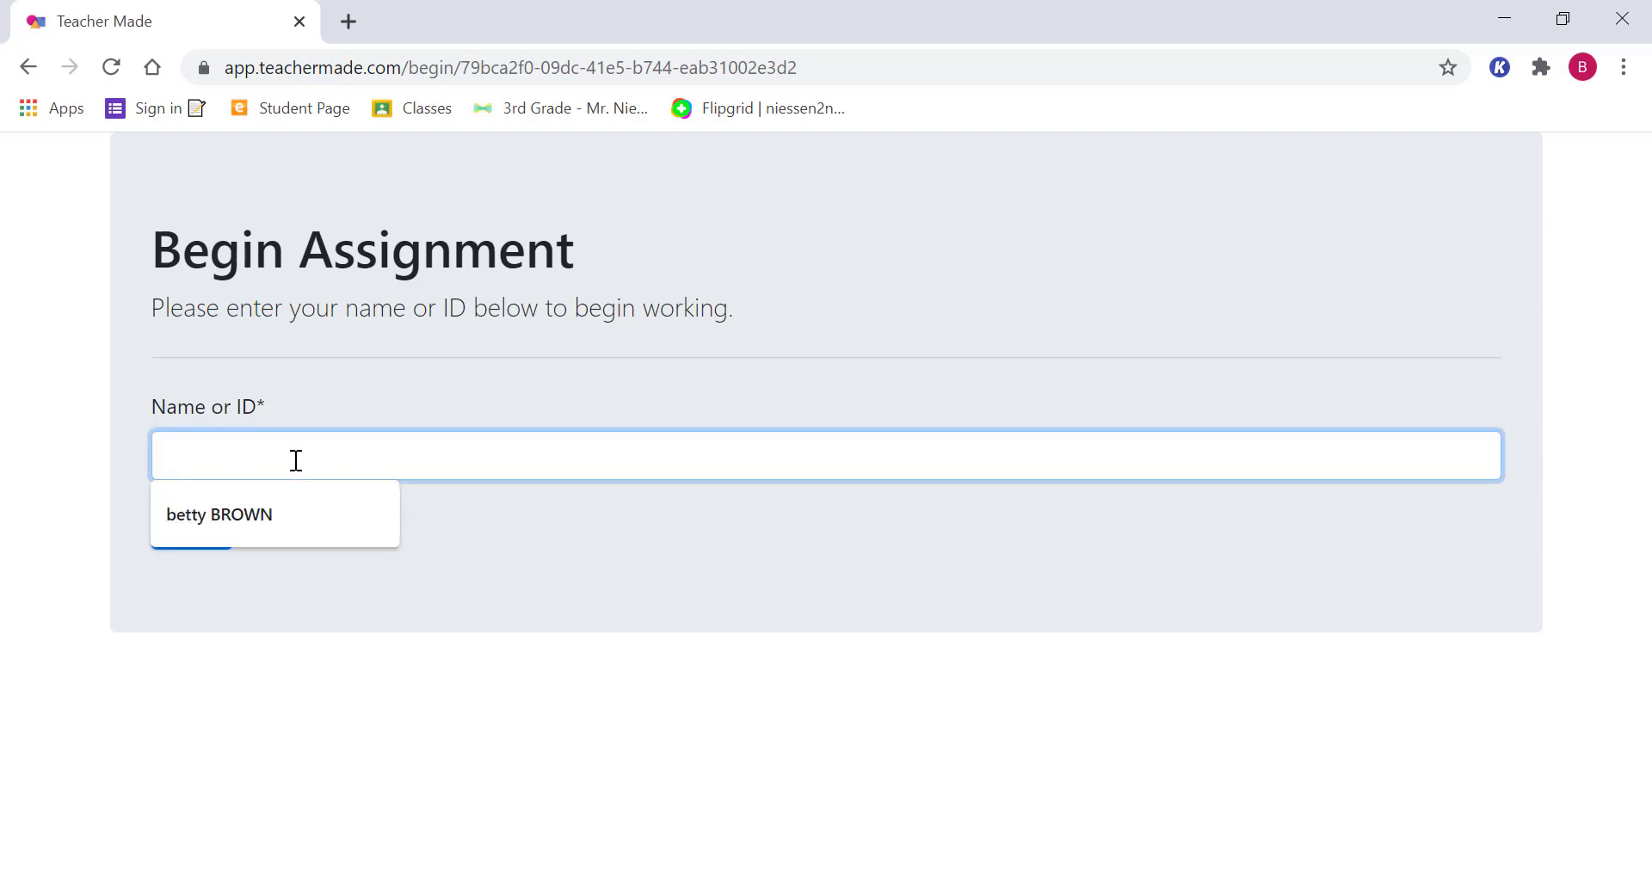
click(265, 530)
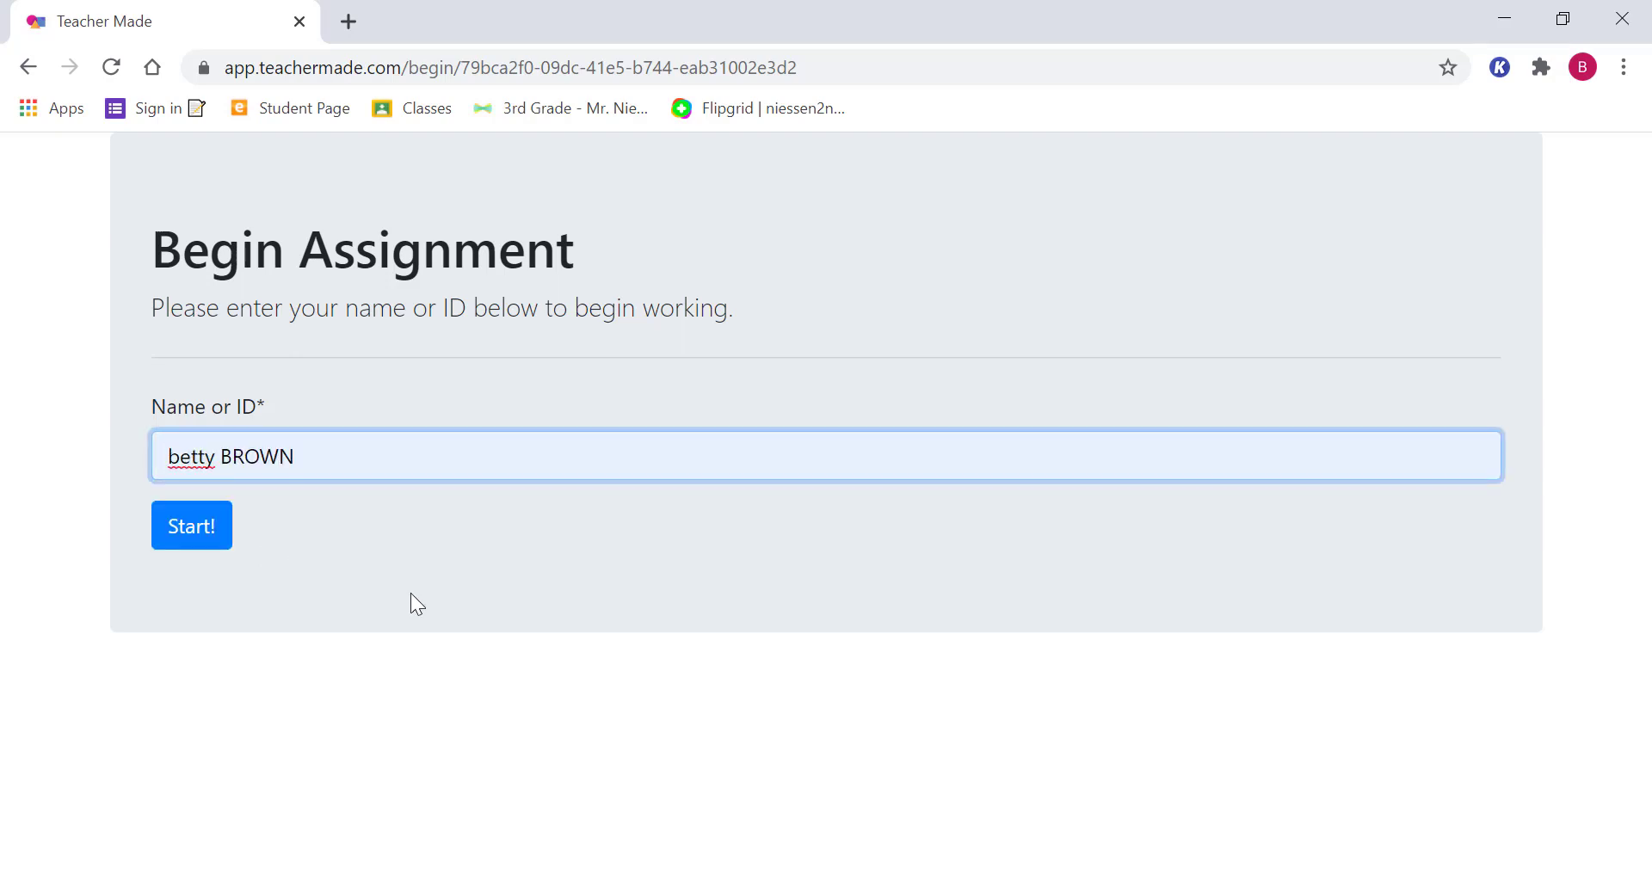
click(189, 538)
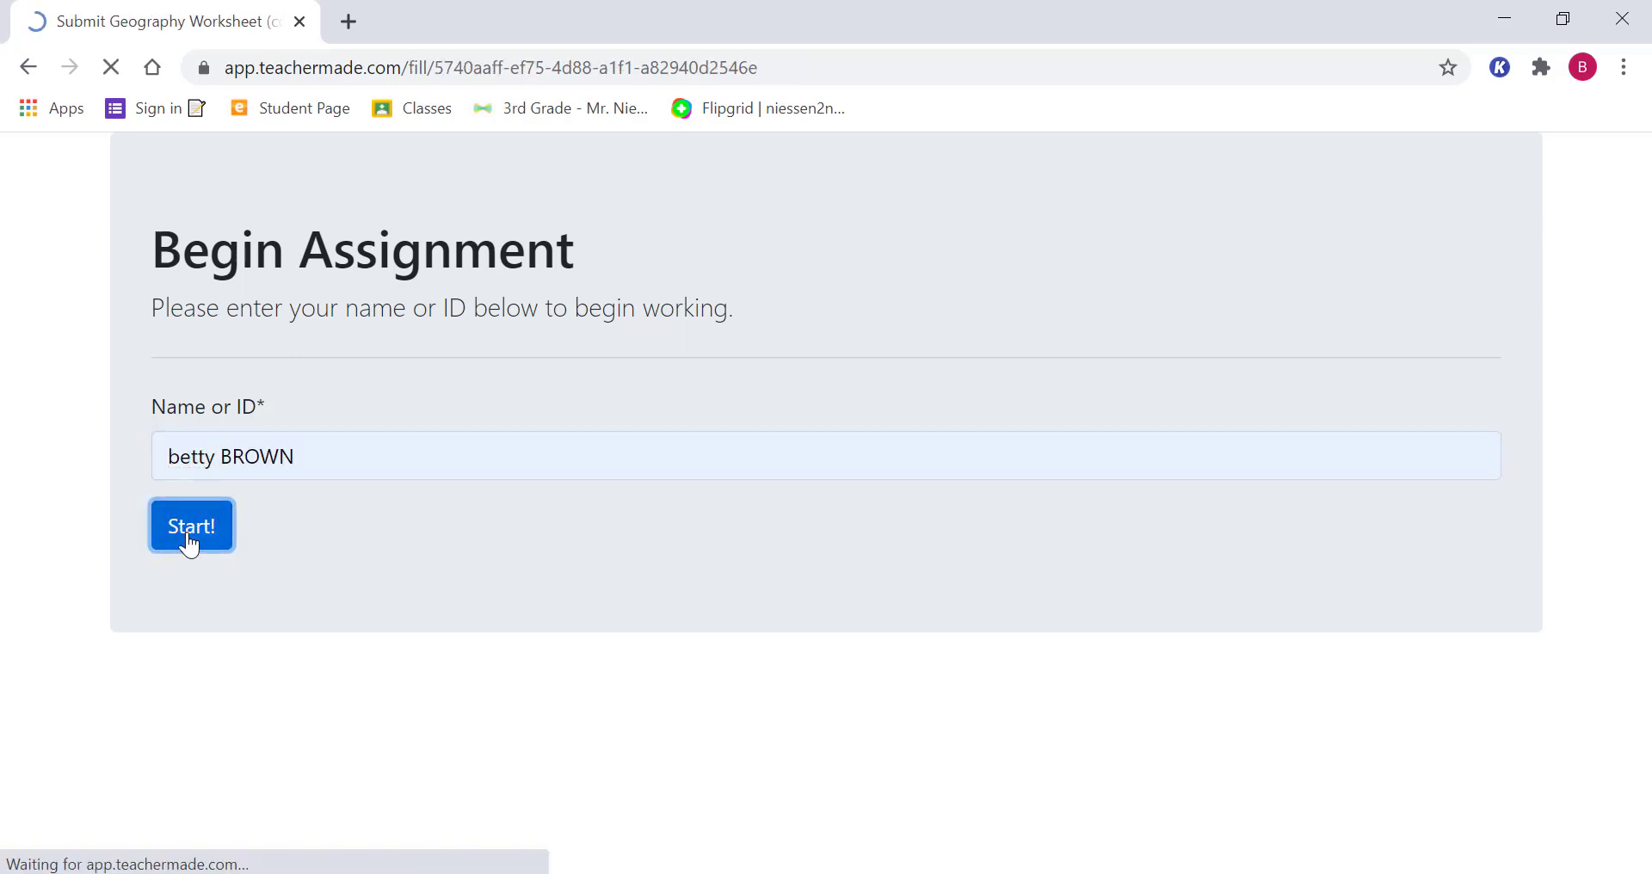